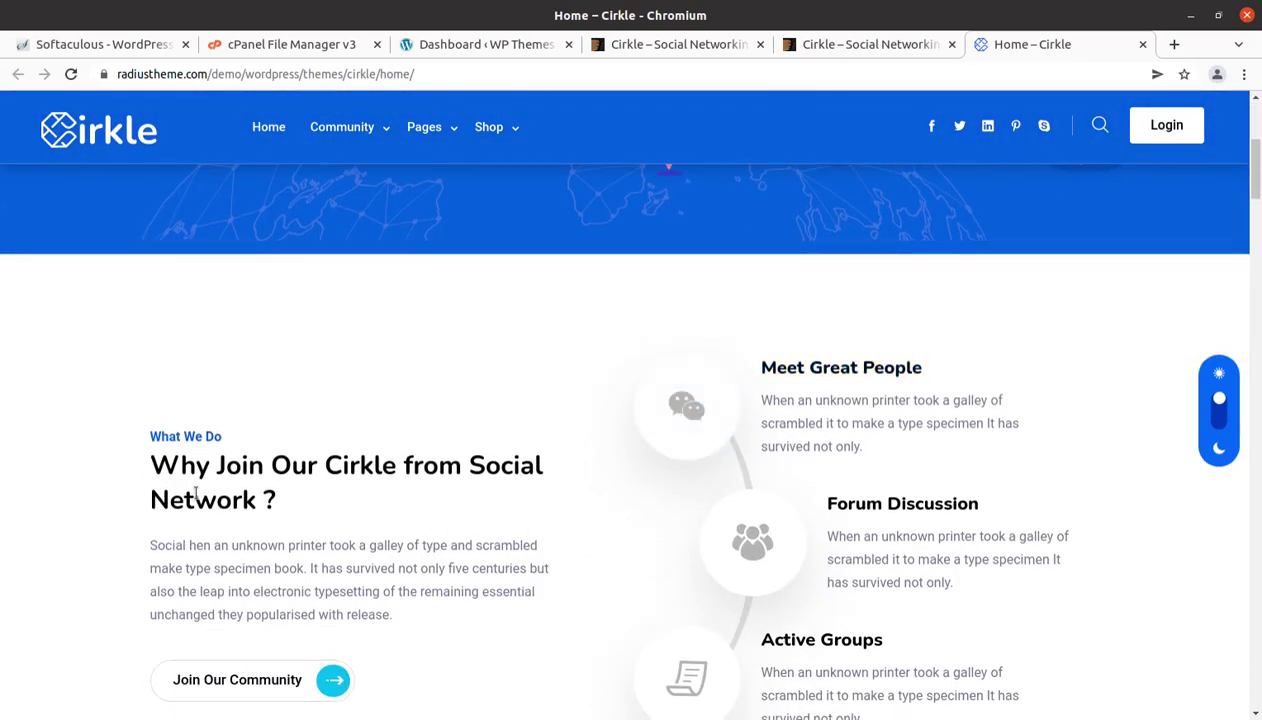
Scroll down and up through the page in the current browser tab.
{"action": "scroll", "coordinate": [129, 495], "scroll_direction": "down", "scroll_amount": 5}
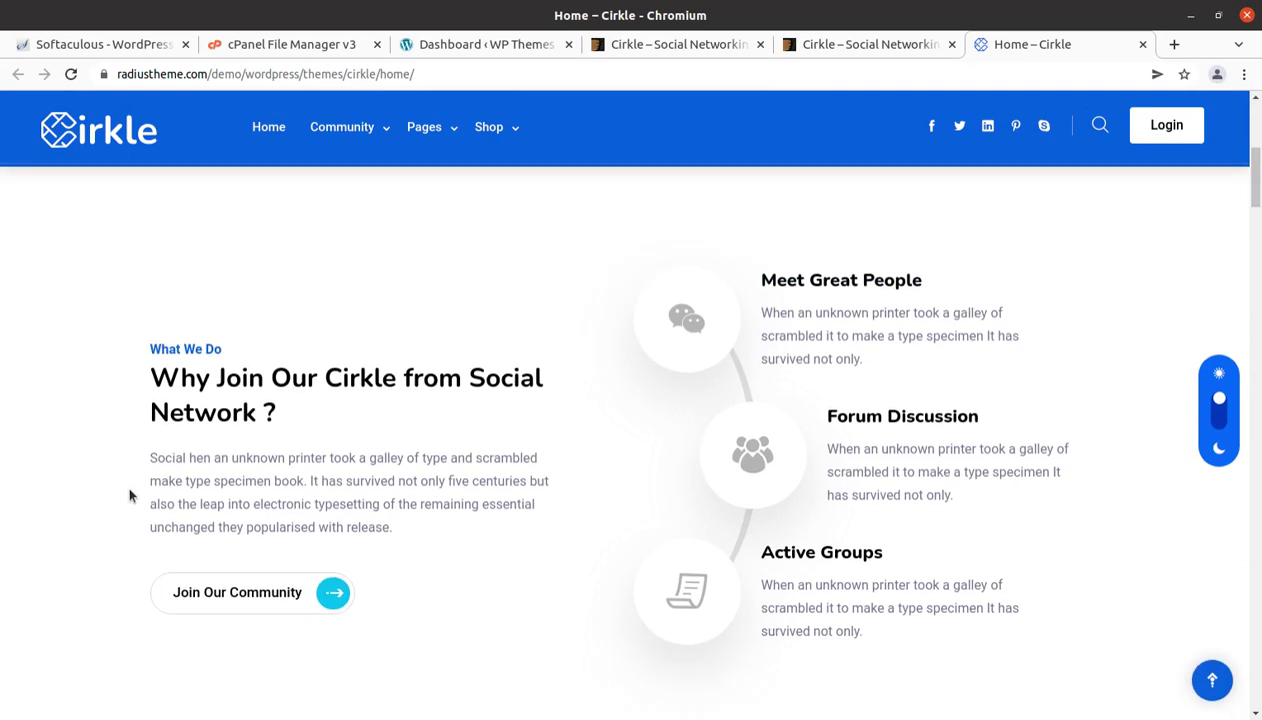
{"action": "scroll", "coordinate": [129, 495], "scroll_direction": "down", "scroll_amount": 1}
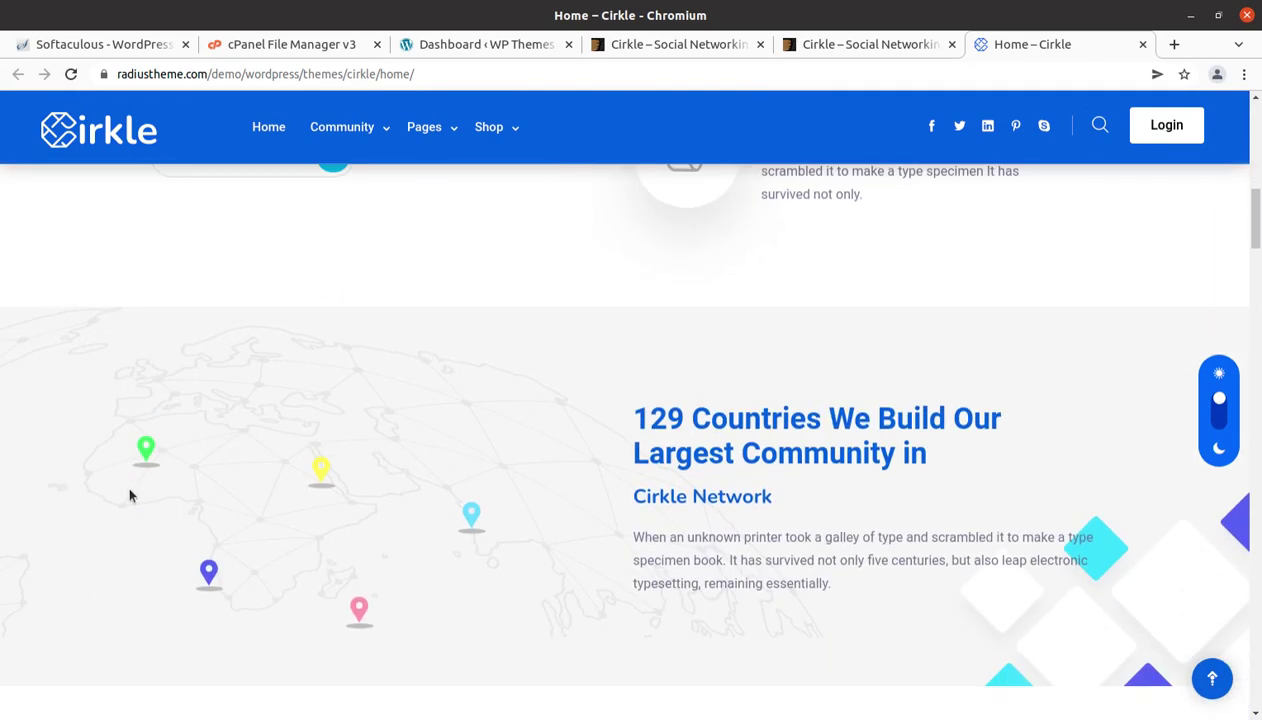
{"action": "scroll", "coordinate": [284, 472], "scroll_direction": "down", "scroll_amount": 3}
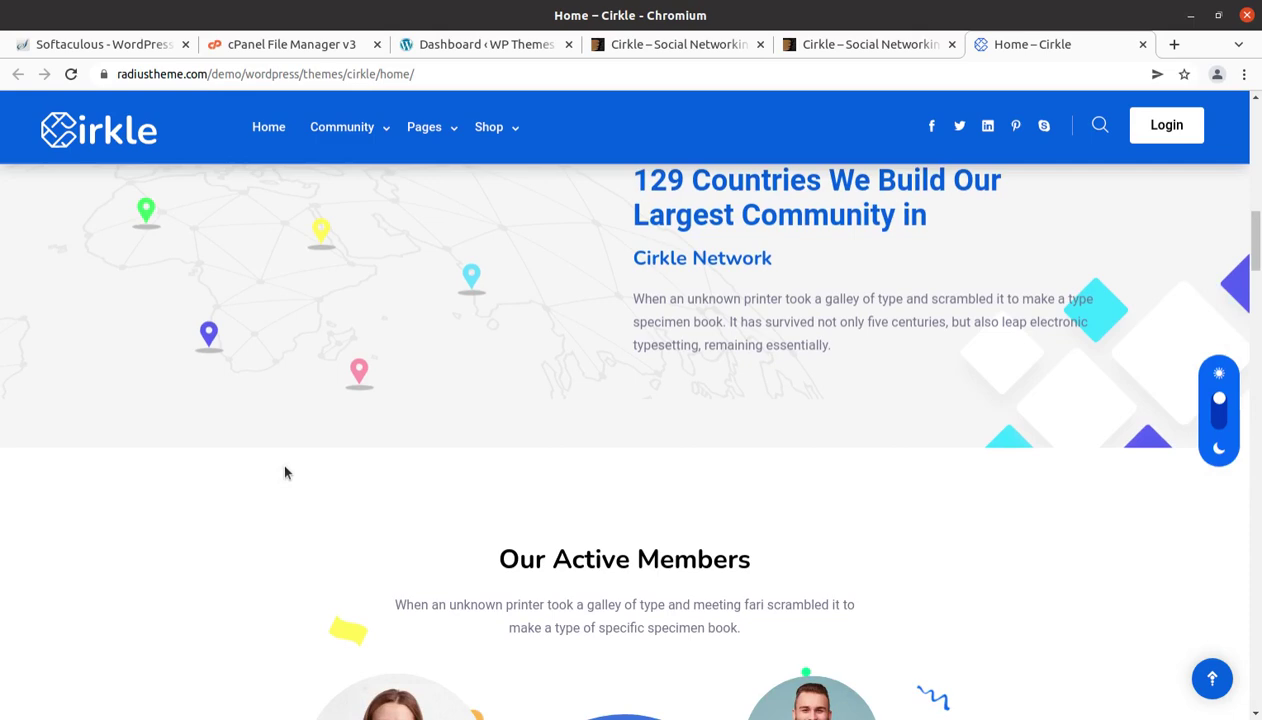
{"action": "scroll", "coordinate": [284, 472], "scroll_direction": "down", "scroll_amount": 1}
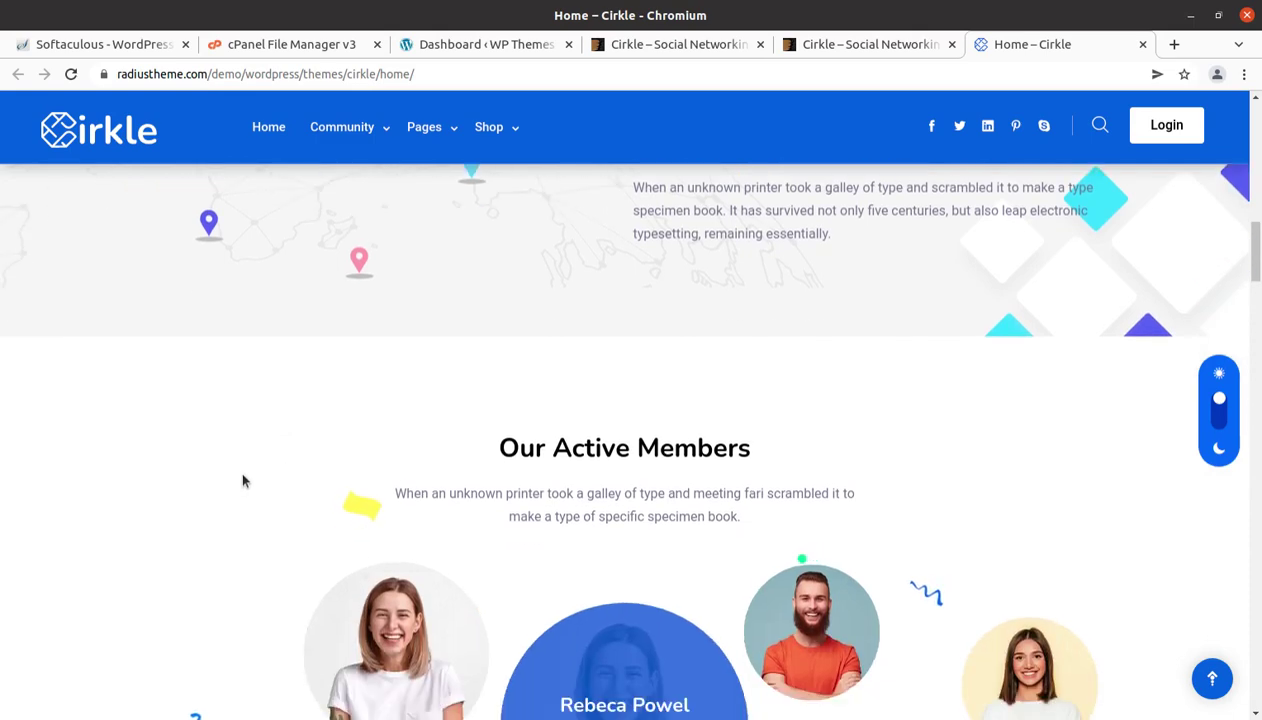
{"action": "scroll", "coordinate": [242, 481], "scroll_direction": "up", "scroll_amount": 6}
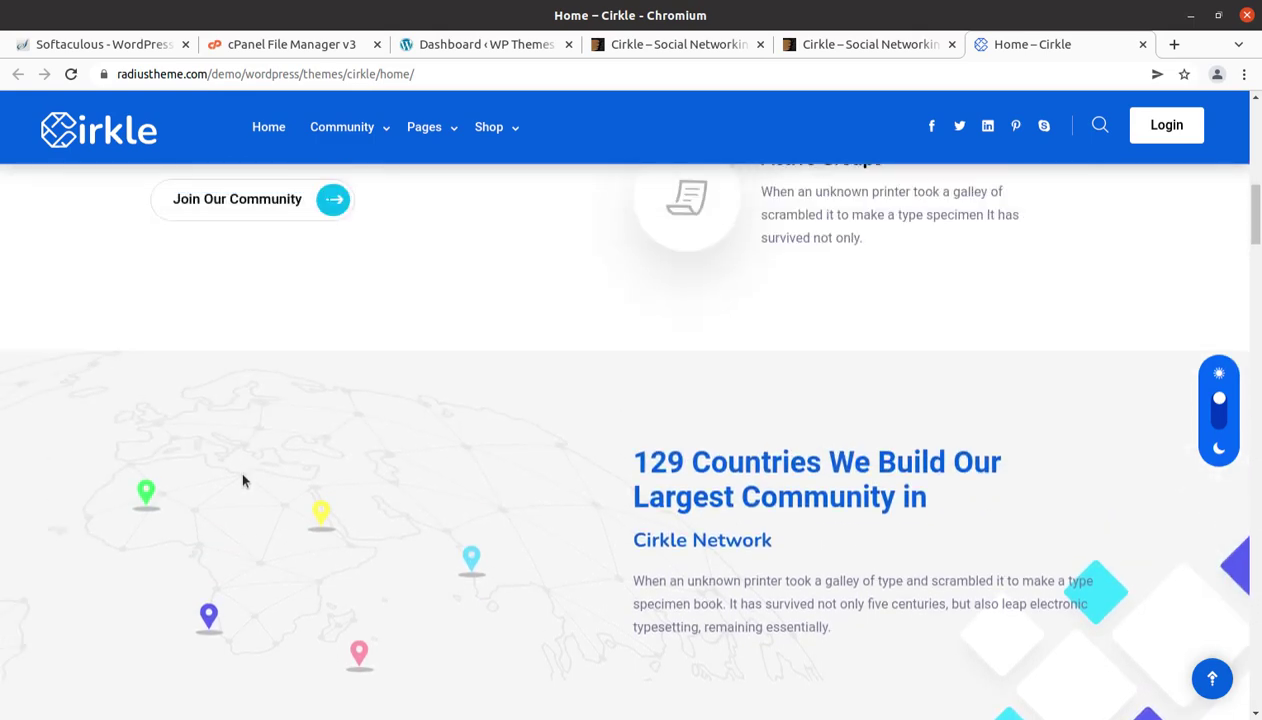
{"action": "scroll", "coordinate": [242, 481], "scroll_direction": "up", "scroll_amount": 6}
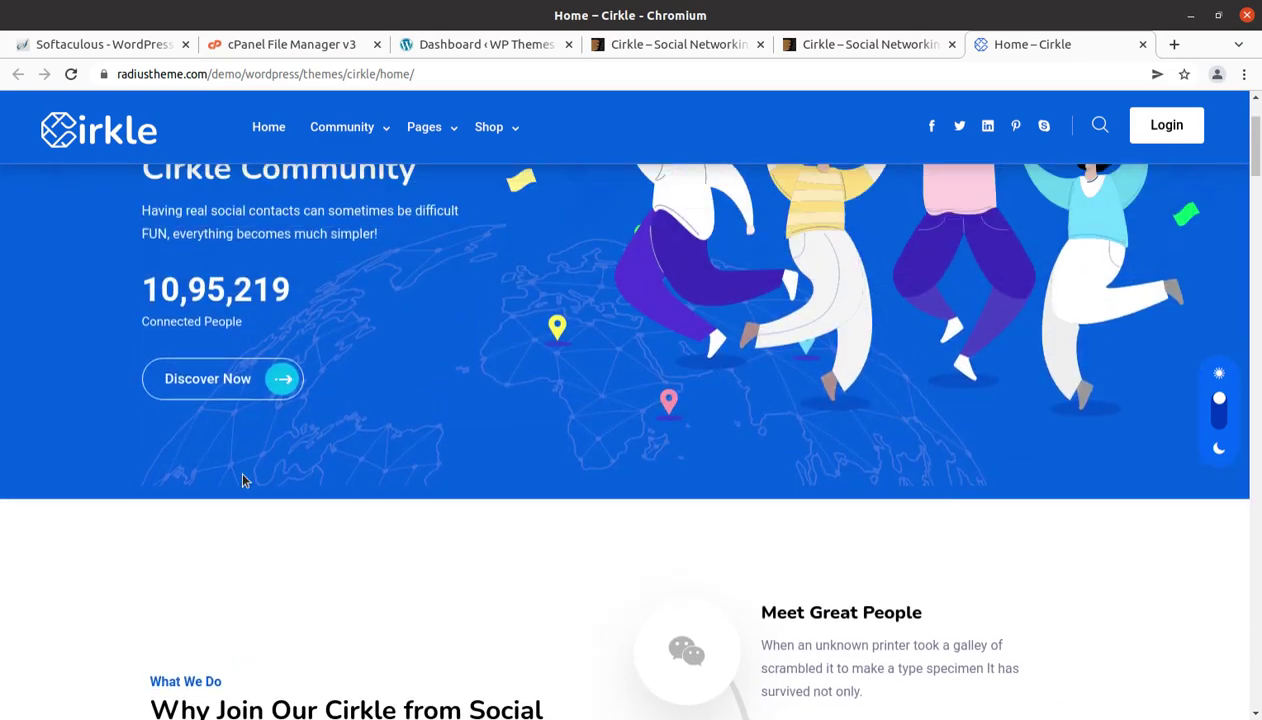
{"action": "scroll", "coordinate": [240, 470], "scroll_direction": "down", "scroll_amount": 4}
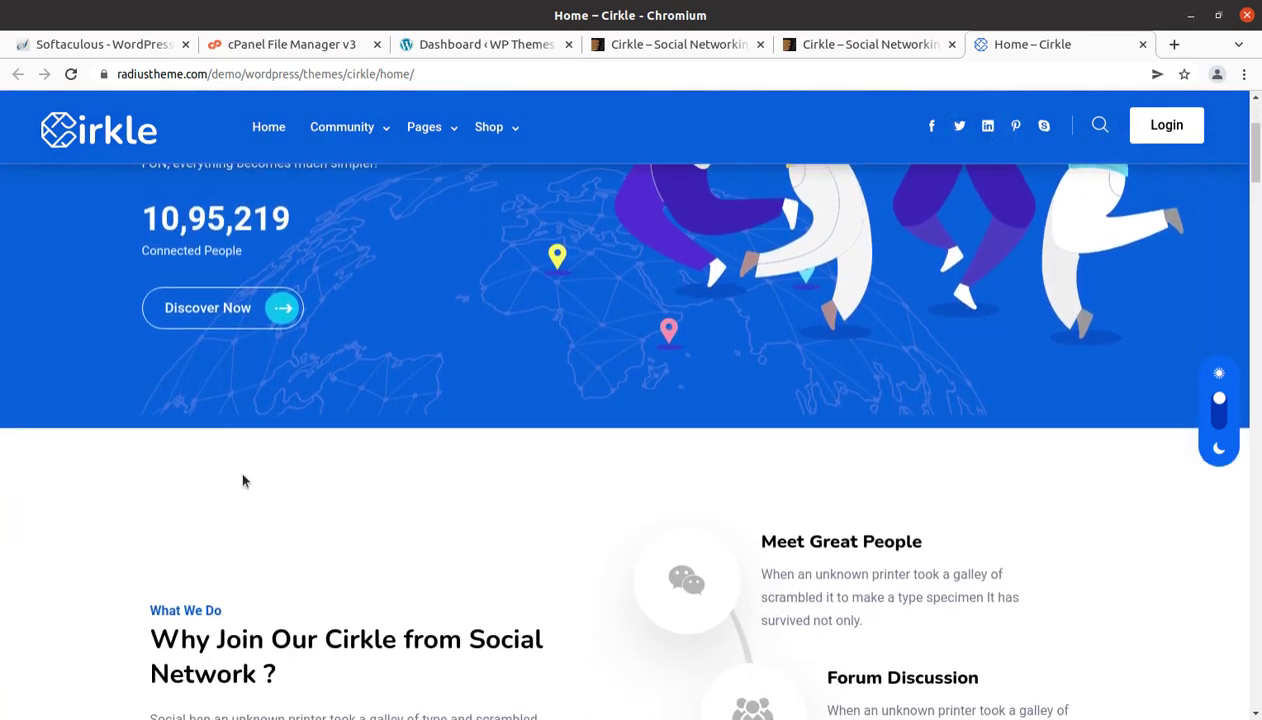
{"action": "scroll", "coordinate": [642, 538], "scroll_direction": "down", "scroll_amount": 3}
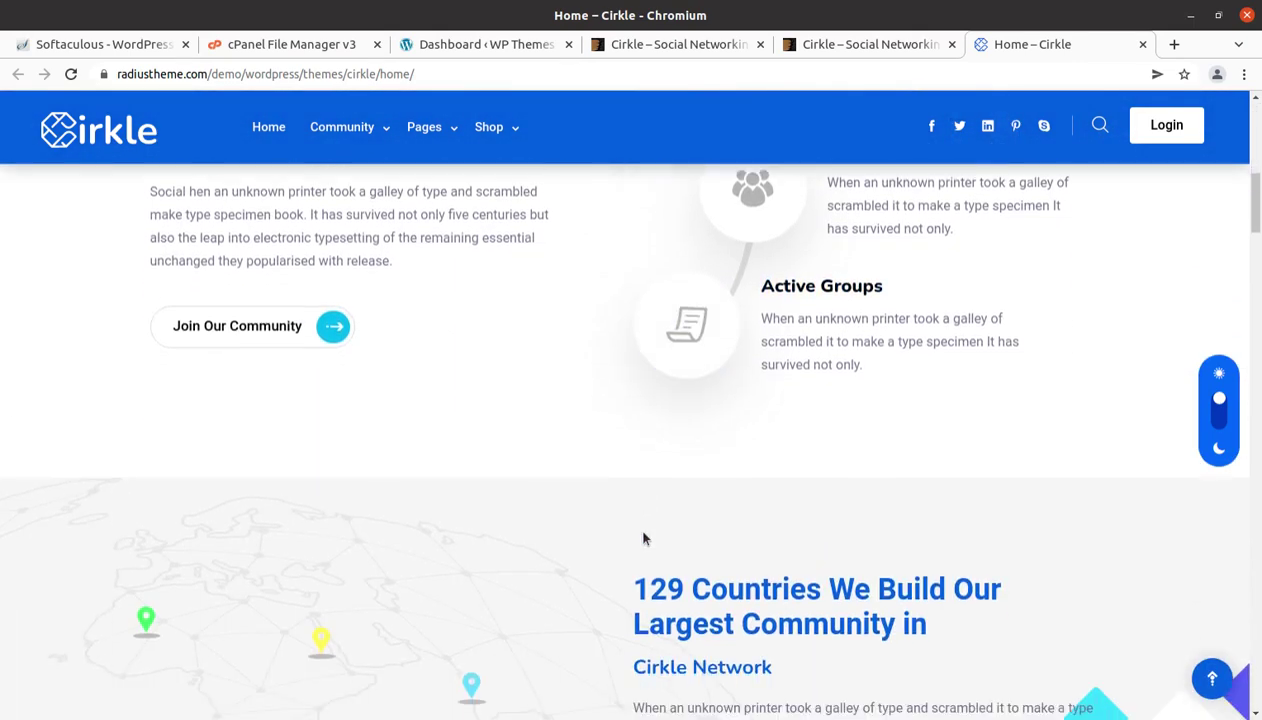
{"action": "scroll", "coordinate": [644, 538], "scroll_direction": "down", "scroll_amount": 5}
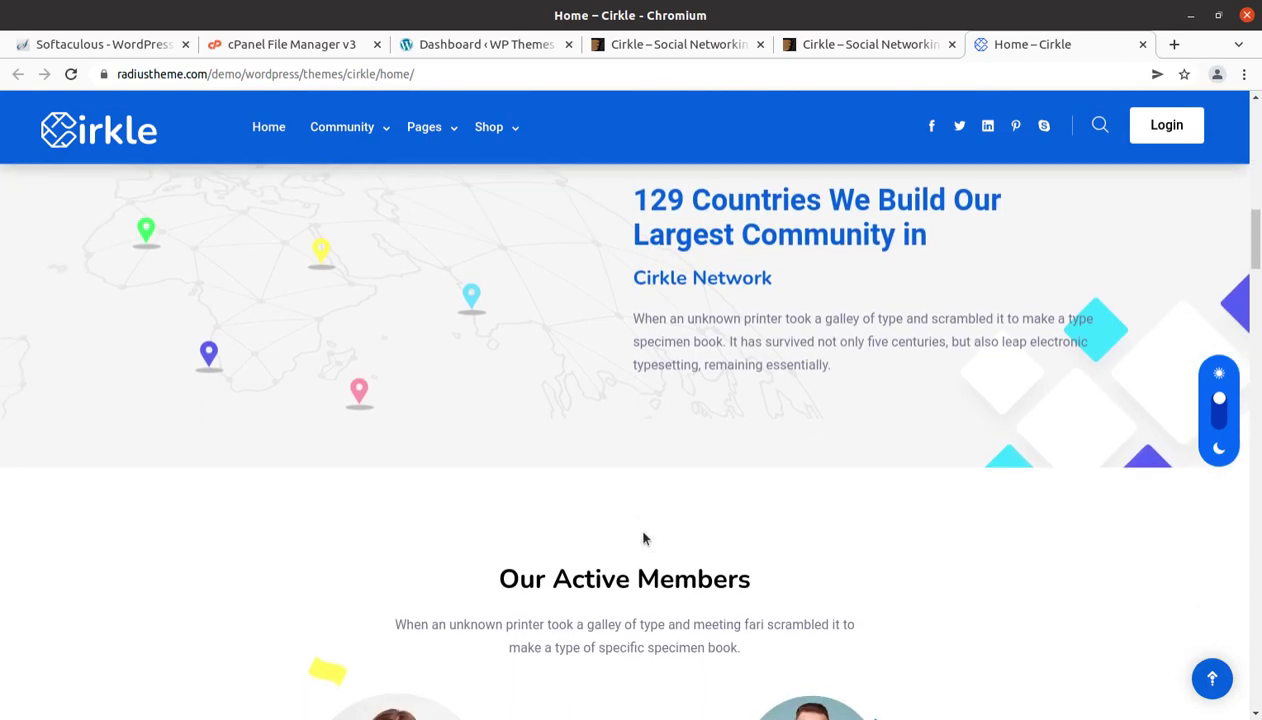
{"action": "scroll", "coordinate": [641, 533], "scroll_direction": "down", "scroll_amount": 1}
{"action": "scroll", "coordinate": [641, 534], "scroll_direction": "down", "scroll_amount": 3}
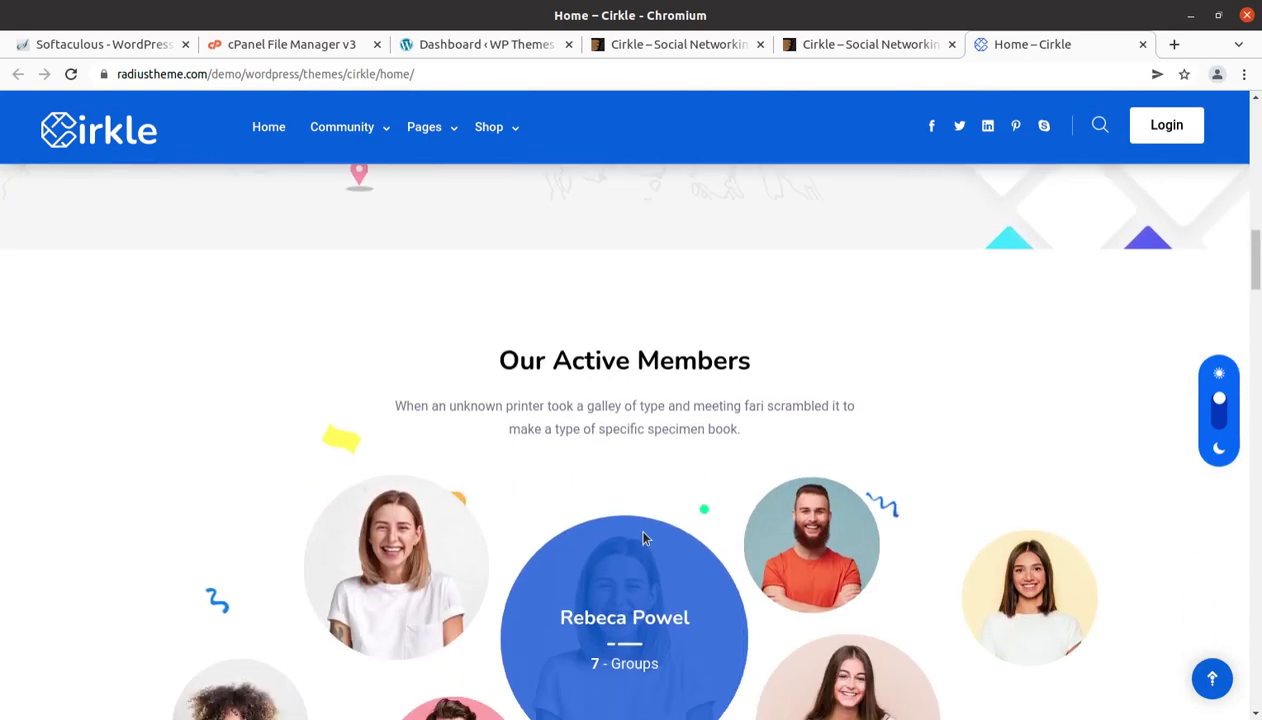
{"action": "scroll", "coordinate": [643, 538], "scroll_direction": "down", "scroll_amount": 8}
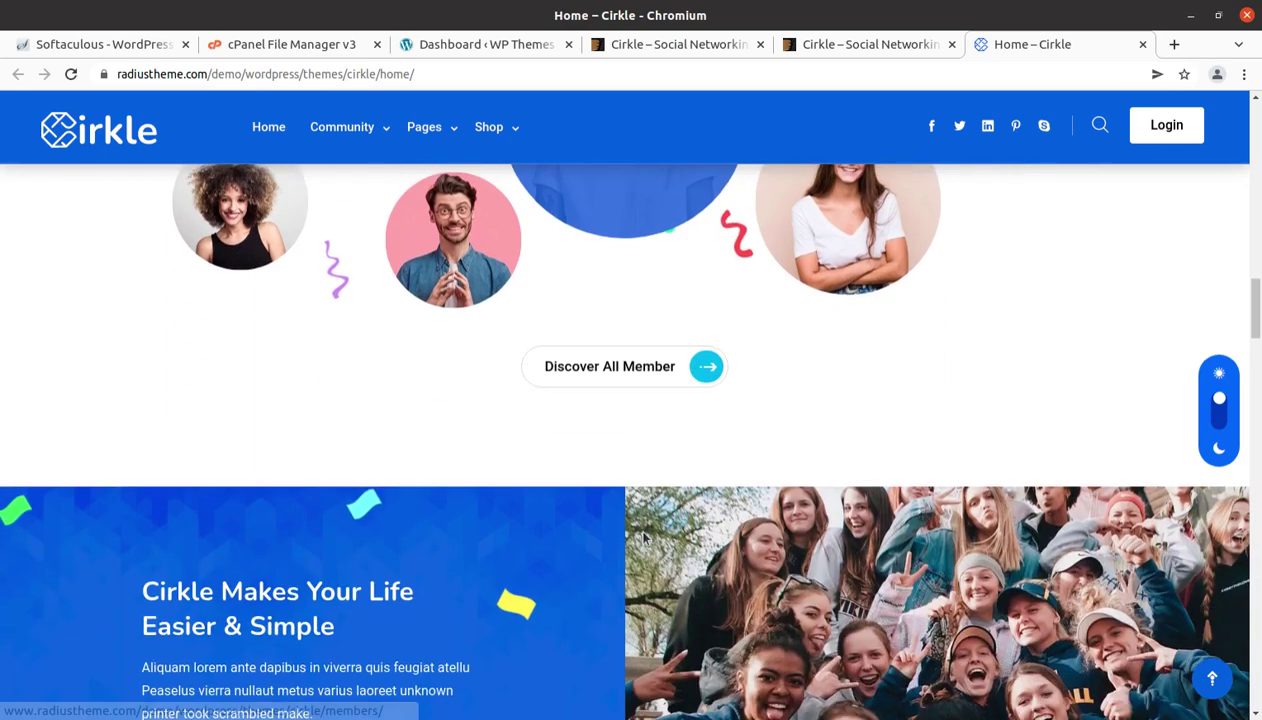
Switch to the ThemeForest Cirkle preview and browse its demo page cards, returning to the top.
{"action": "left_click", "coordinate": [843, 46]}
{"action": "scroll", "coordinate": [592, 374], "scroll_direction": "up", "scroll_amount": 8}
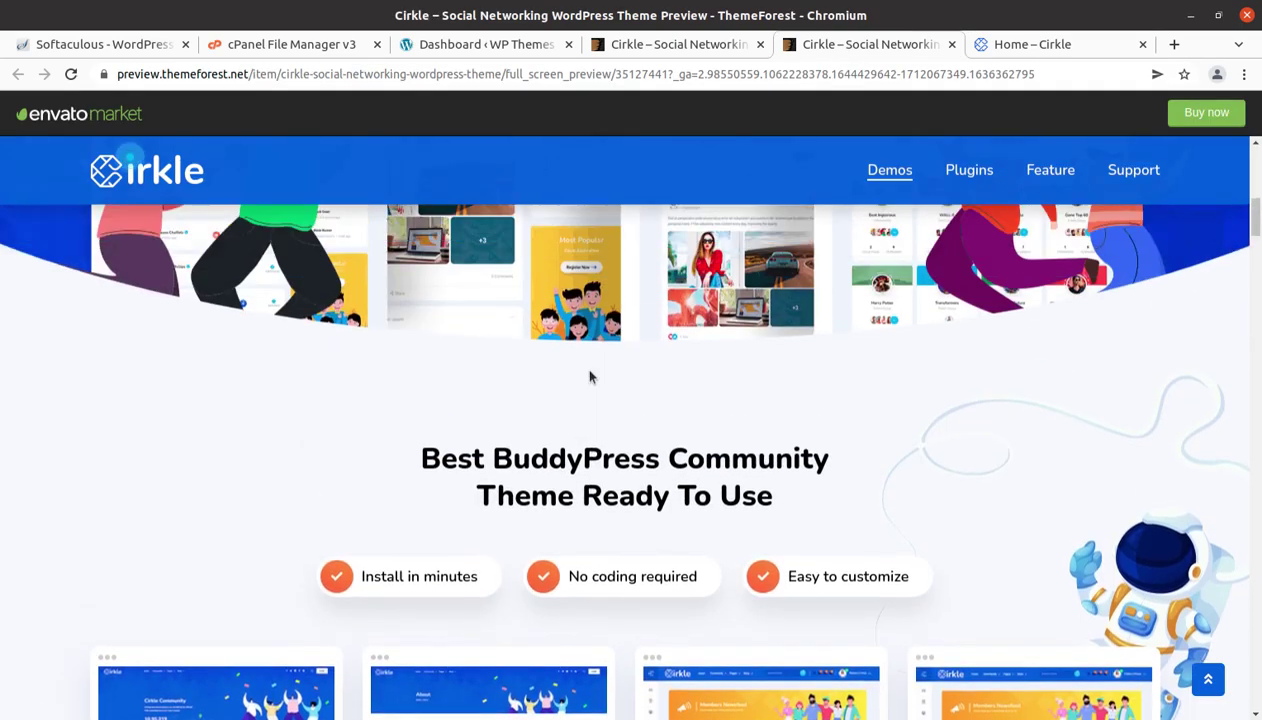
{"action": "scroll", "coordinate": [590, 376], "scroll_direction": "up", "scroll_amount": 5}
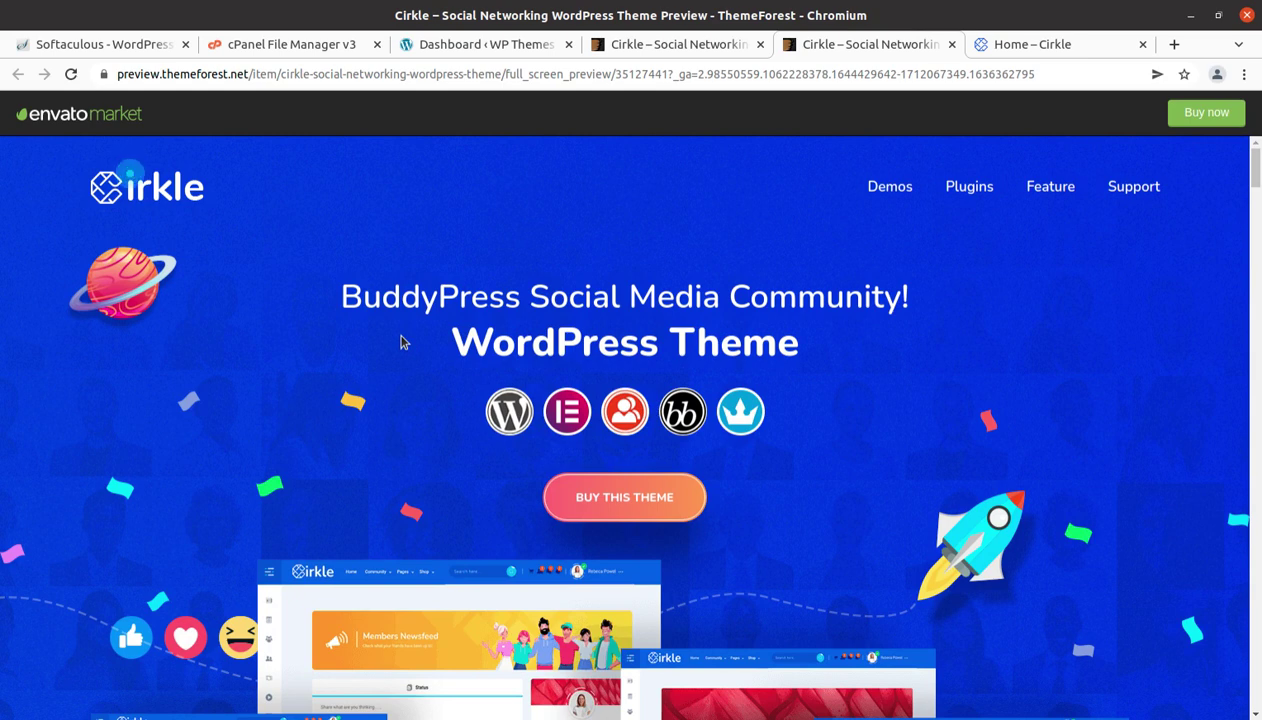
{"action": "scroll", "coordinate": [865, 436], "scroll_direction": "down", "scroll_amount": 3}
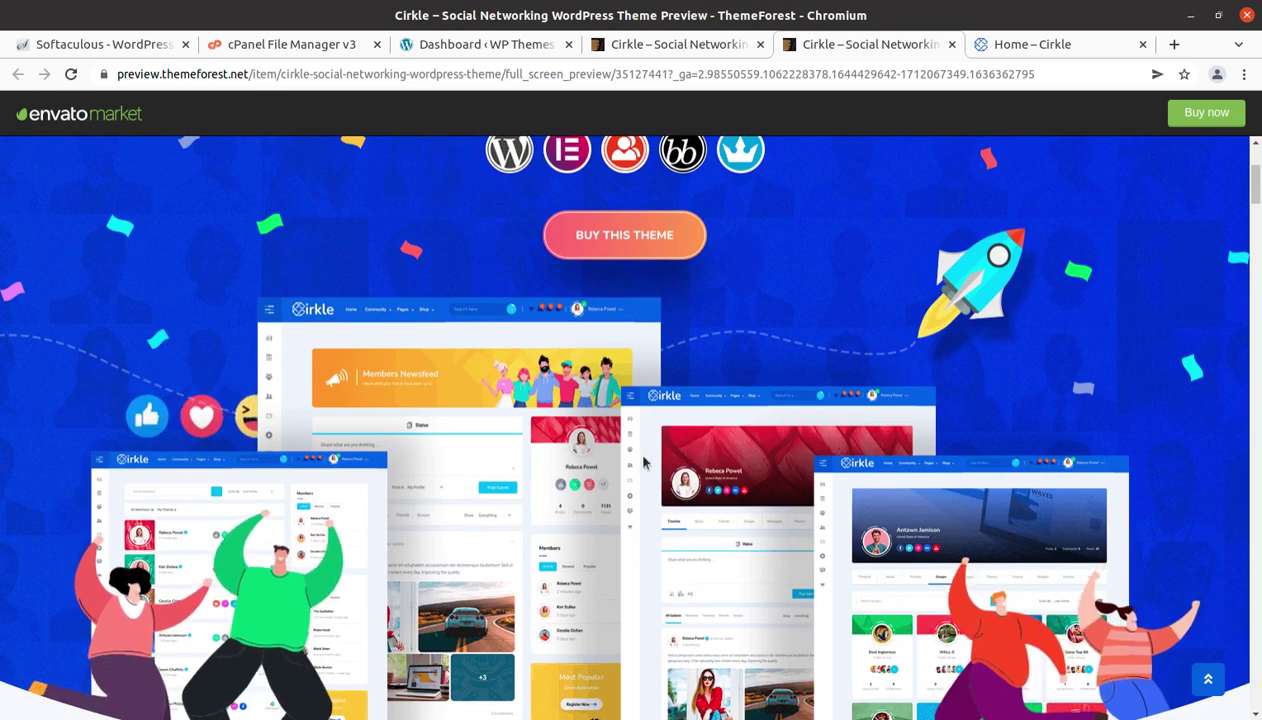
{"action": "scroll", "coordinate": [829, 372], "scroll_direction": "down", "scroll_amount": 3}
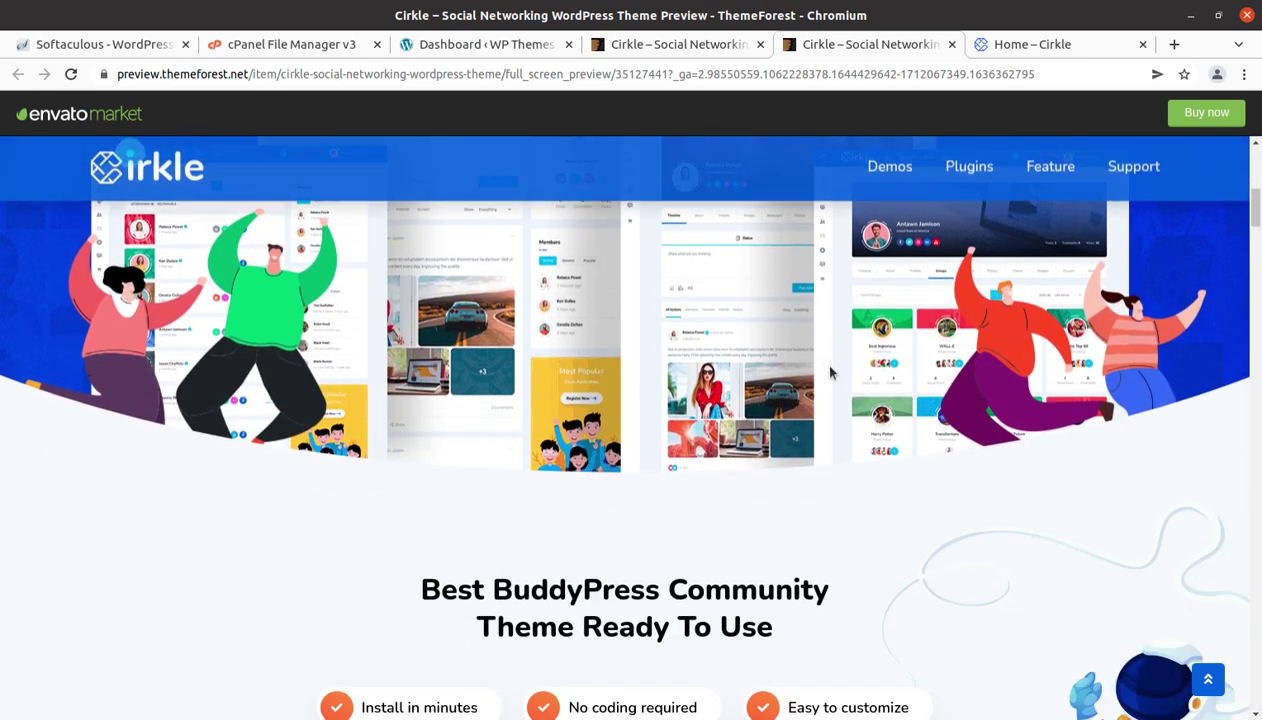
{"action": "scroll", "coordinate": [829, 372], "scroll_direction": "down", "scroll_amount": 6}
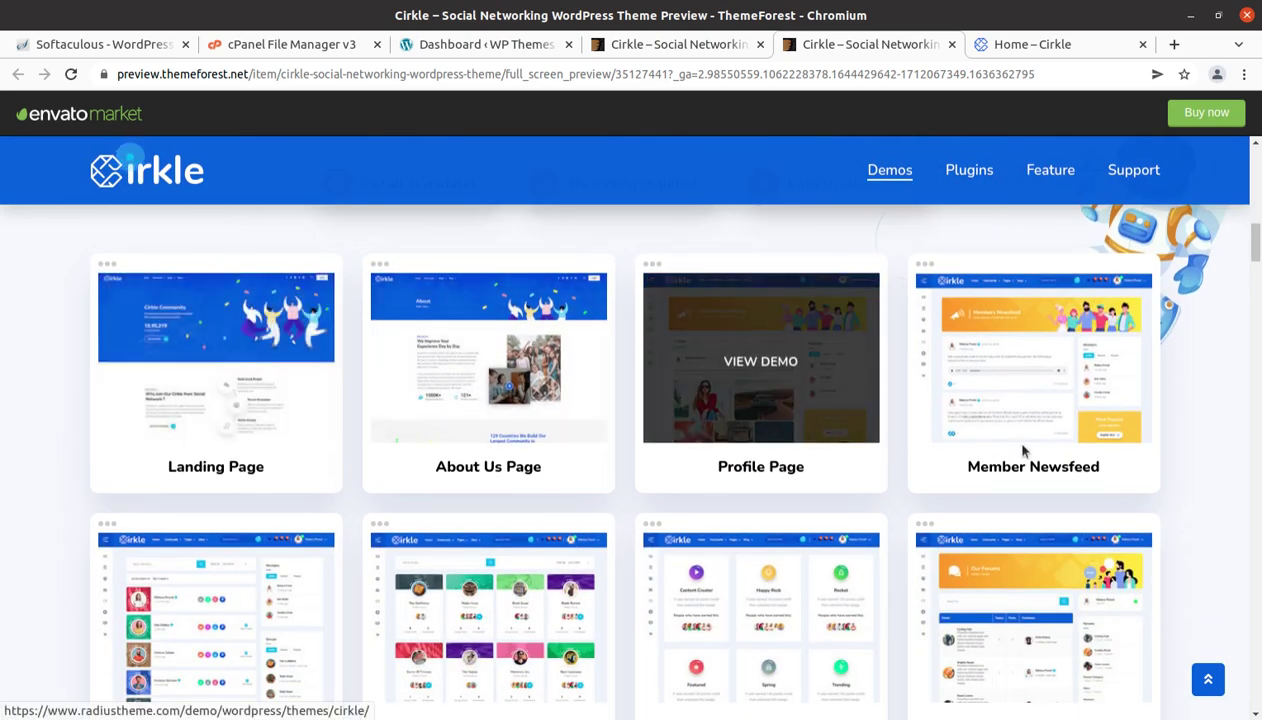
{"action": "scroll", "coordinate": [1035, 450], "scroll_direction": "down", "scroll_amount": 2}
{"action": "scroll", "coordinate": [1037, 452], "scroll_direction": "down", "scroll_amount": 1}
{"action": "scroll", "coordinate": [1037, 452], "scroll_direction": "down", "scroll_amount": 4}
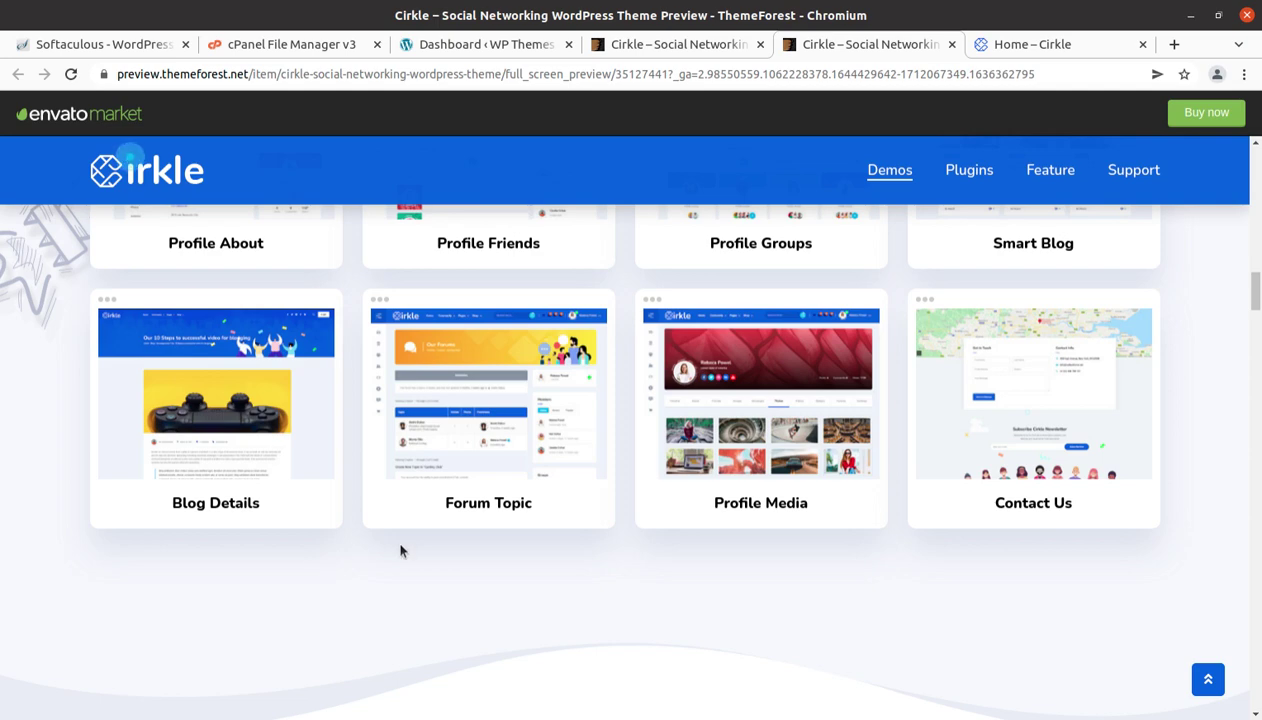
{"action": "scroll", "coordinate": [507, 529], "scroll_direction": "up", "scroll_amount": 3}
{"action": "scroll", "coordinate": [813, 497], "scroll_direction": "up", "scroll_amount": 7}
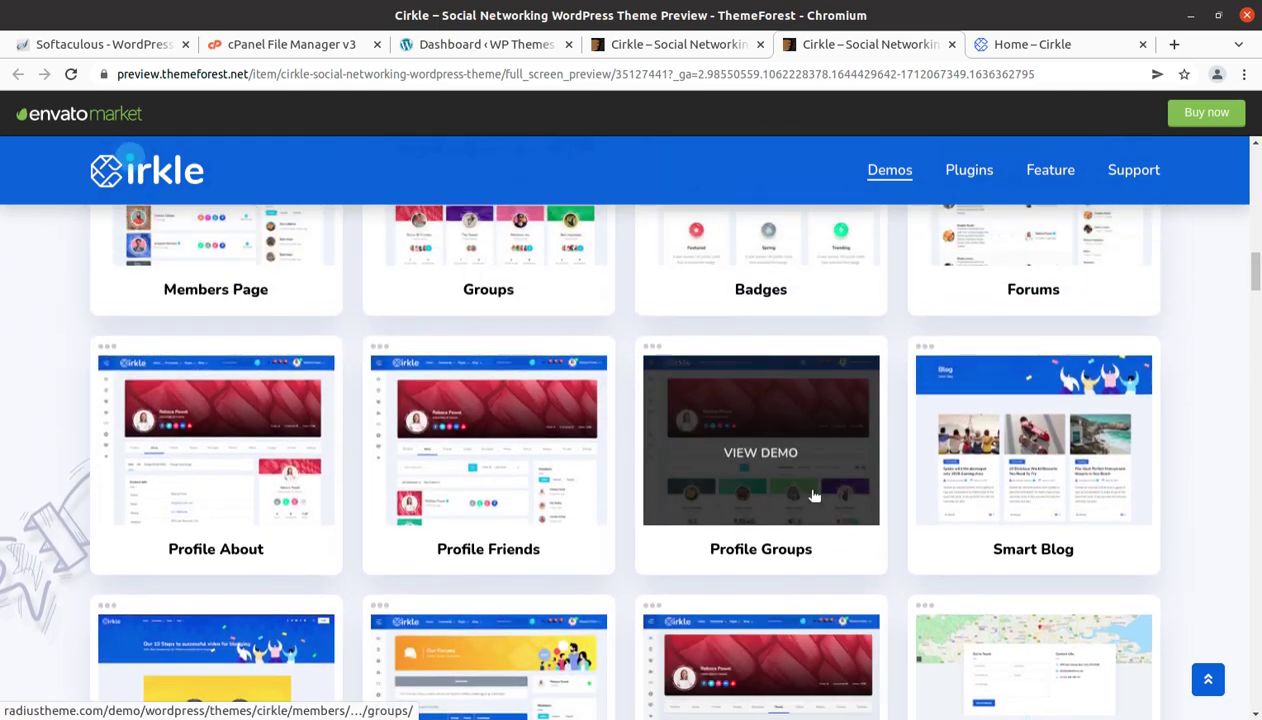
{"action": "scroll", "coordinate": [813, 497], "scroll_direction": "up", "scroll_amount": 10}
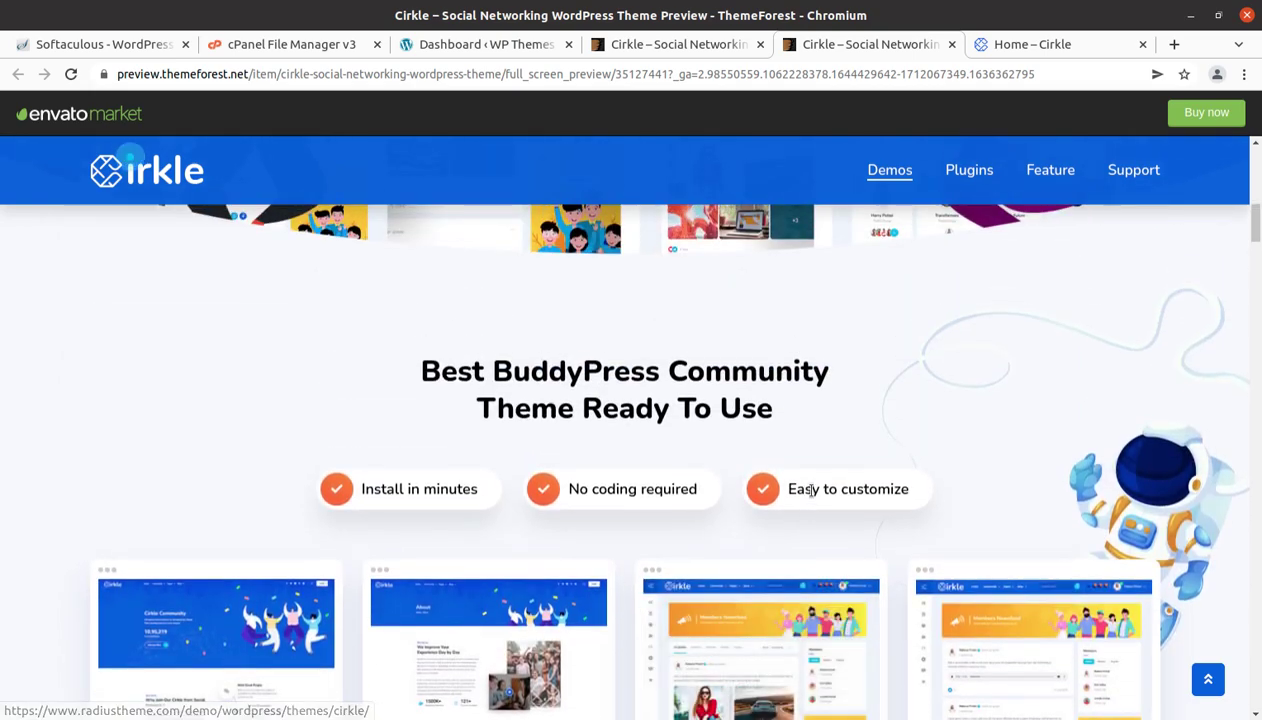
{"action": "scroll", "coordinate": [813, 497], "scroll_direction": "up", "scroll_amount": 2}
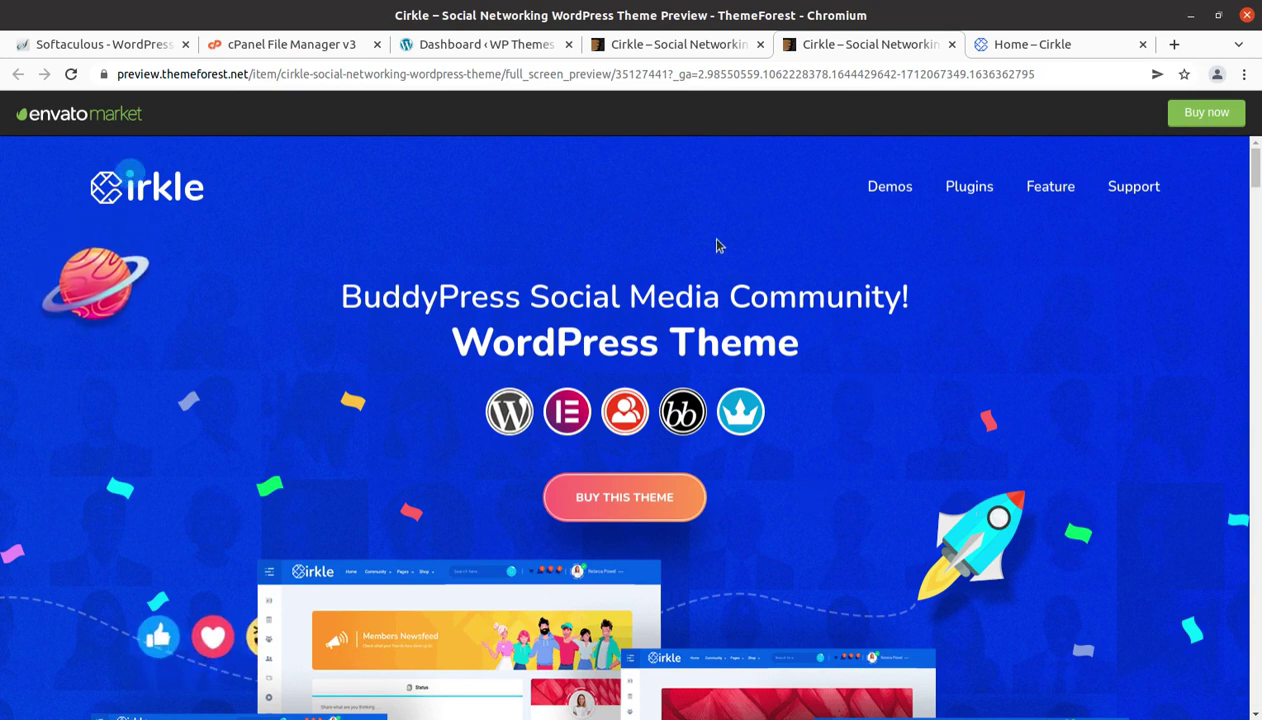
On the WP Themes dashboard, check At a Glance shows WordPress 5.9 with Twenty Twenty-Two.
{"action": "left_click", "coordinate": [488, 45]}
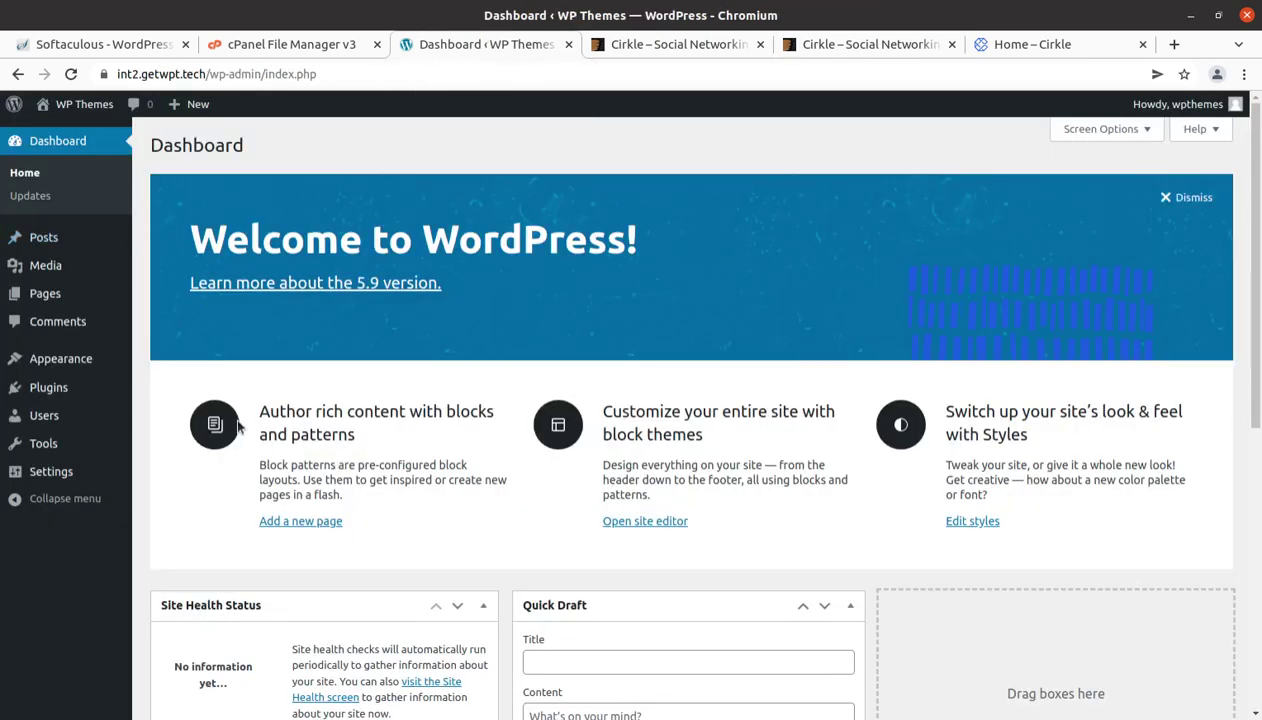
{"action": "scroll", "coordinate": [210, 487], "scroll_direction": "down", "scroll_amount": 5}
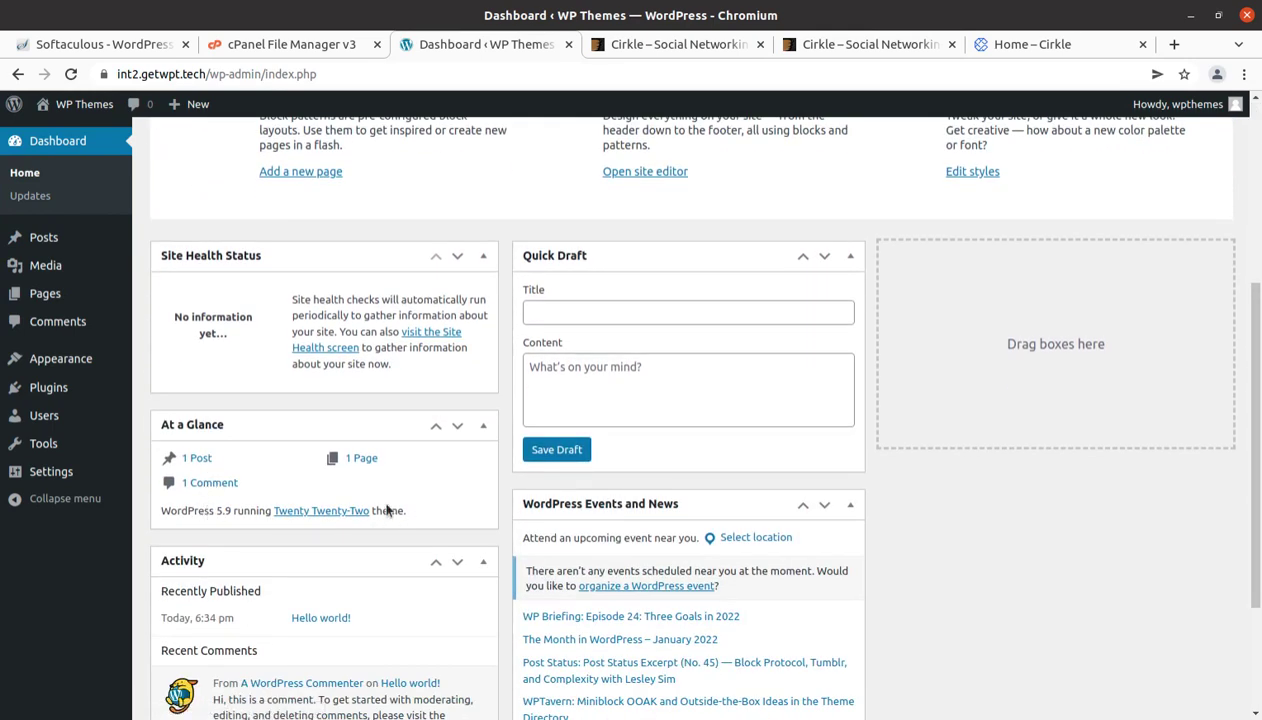
{"action": "left_click_drag", "start_coordinate": [208, 510], "coordinate": [397, 512]}
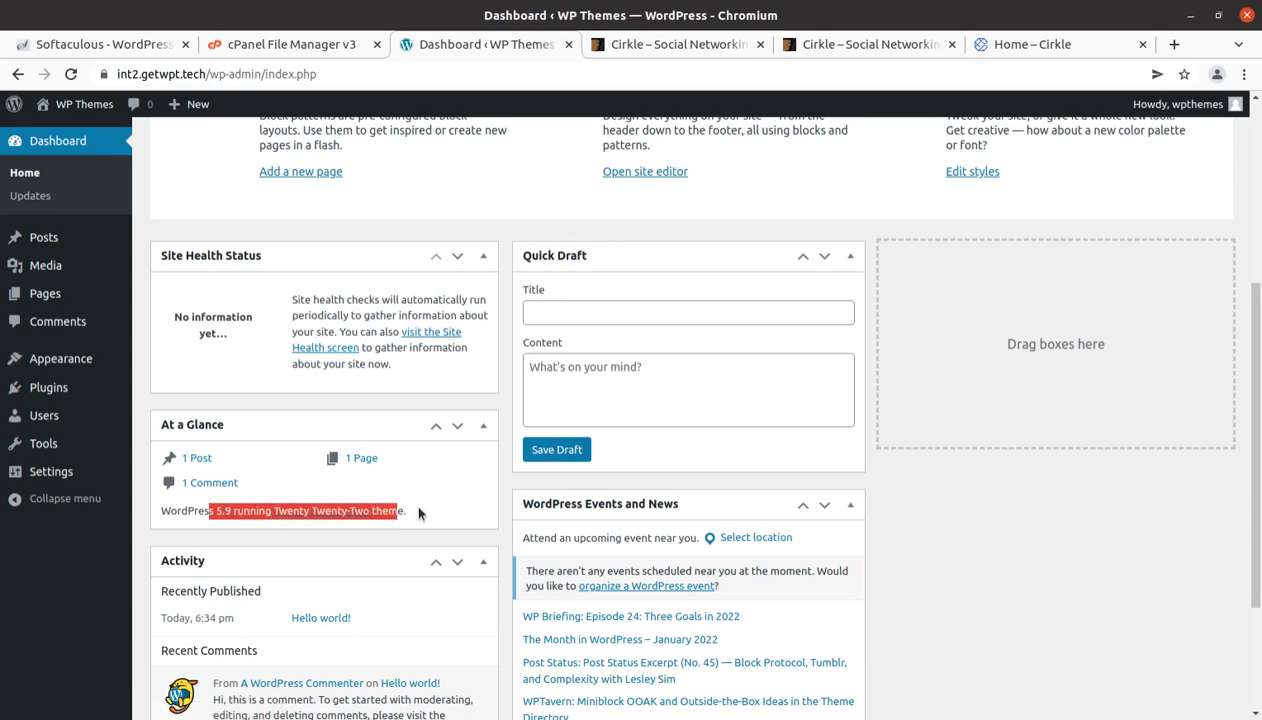
{"action": "left_click", "coordinate": [418, 512]}
Go to the installed Themes page under Appearance.
{"action": "scroll", "coordinate": [253, 505], "scroll_direction": "down", "scroll_amount": 4}
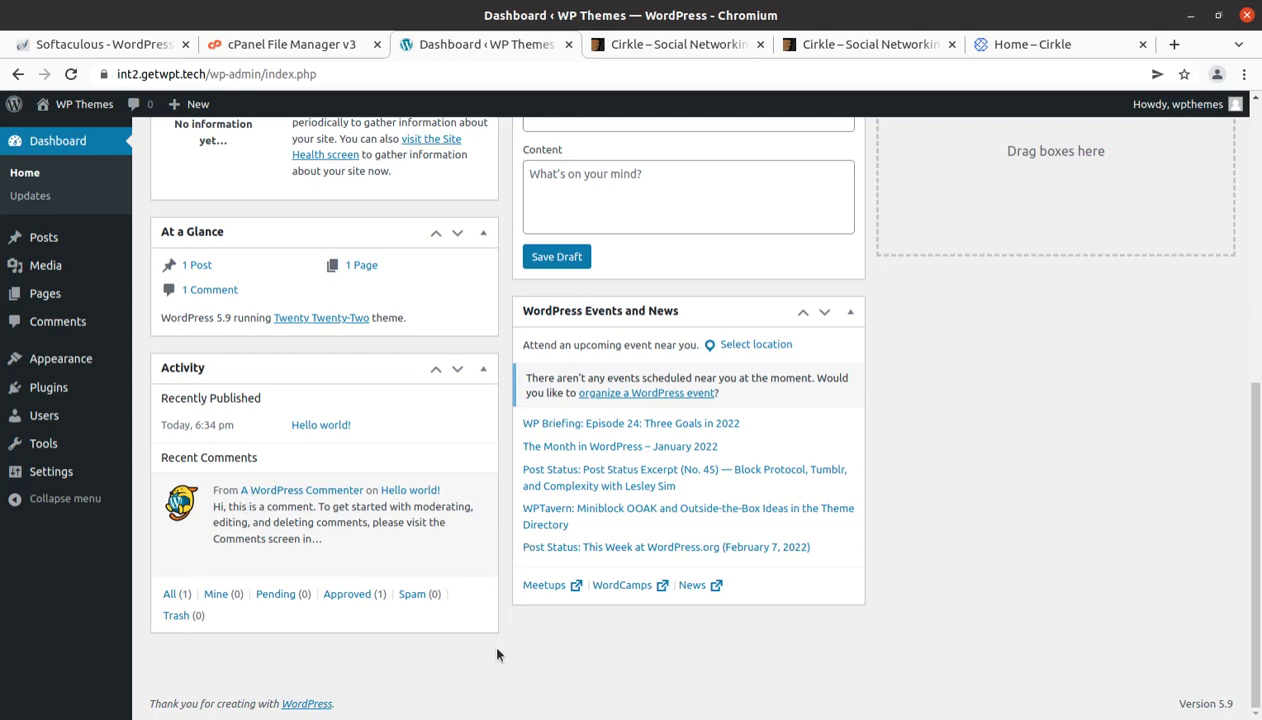
{"action": "scroll", "coordinate": [322, 495], "scroll_direction": "up", "scroll_amount": 4}
{"action": "scroll", "coordinate": [322, 495], "scroll_direction": "up", "scroll_amount": 8}
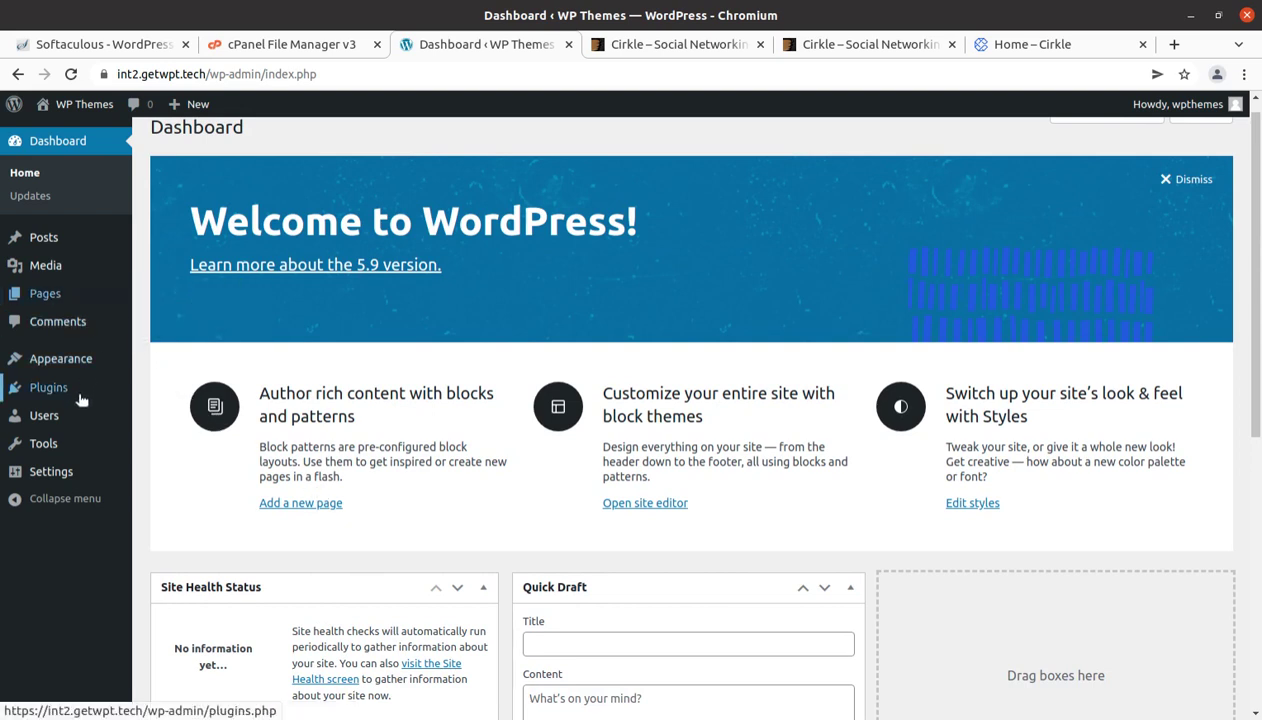
{"action": "mouse_move", "coordinate": [63, 368]}
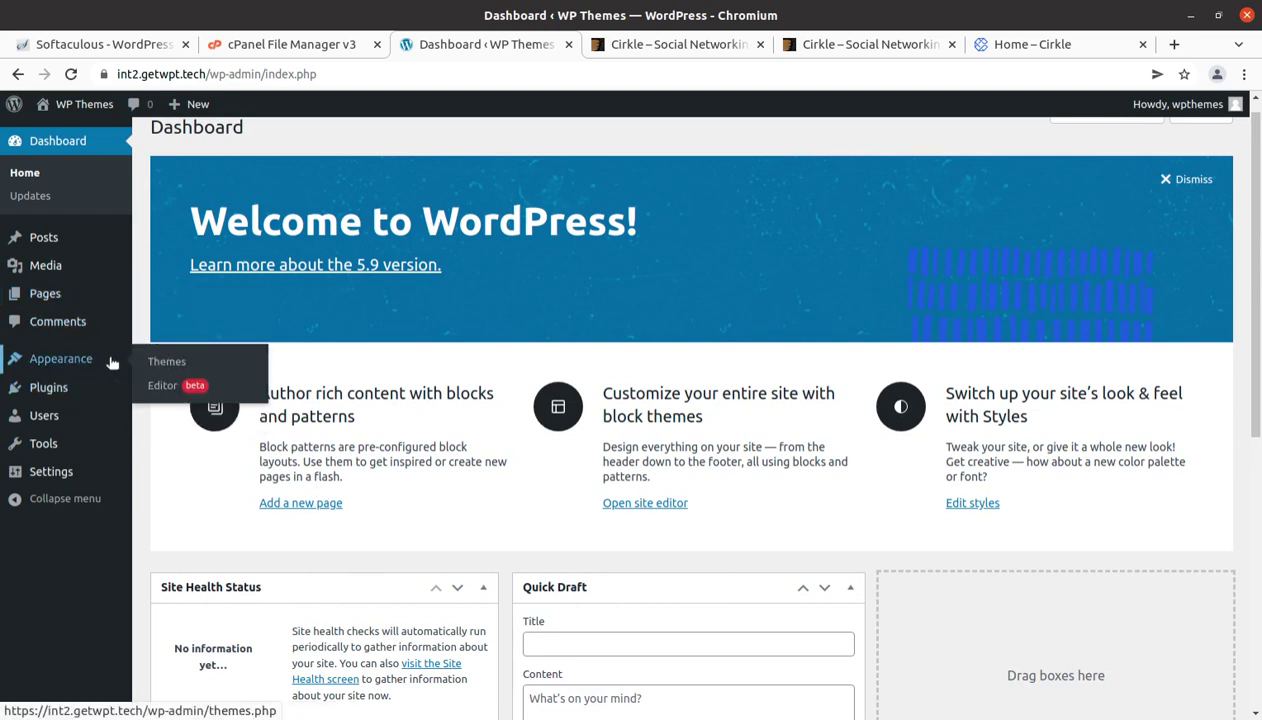
{"action": "left_click", "coordinate": [187, 365]}
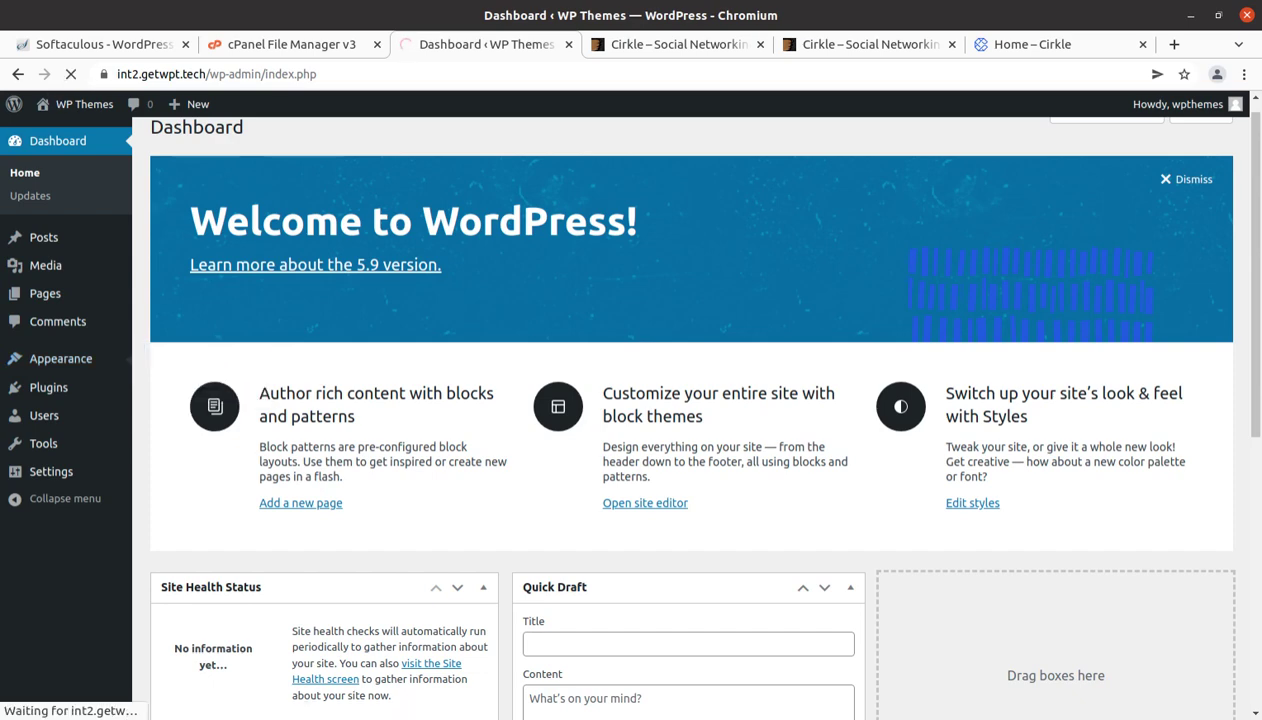
Locate cirkle.zip in the Uploads folder in Files, then minimize Files to show the Themes page.
{"action": "key", "text": "alt+Tab"}
{"action": "left_click", "coordinate": [393, 180]}
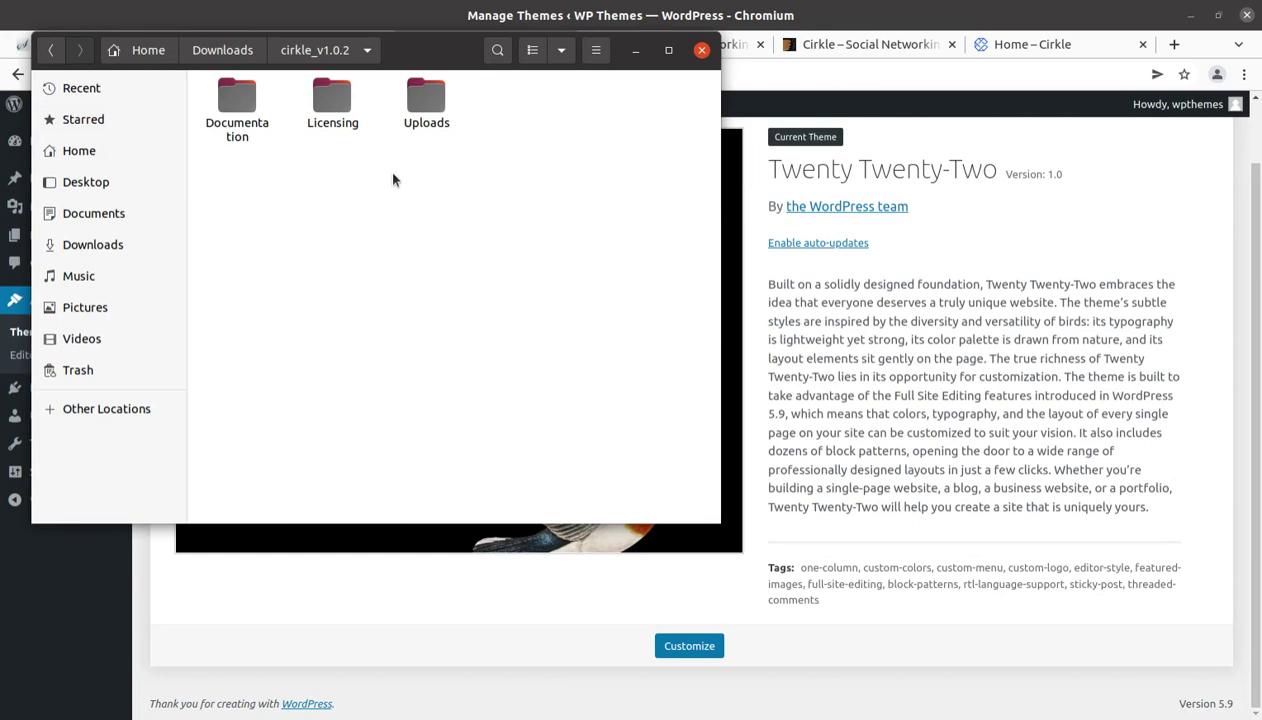
{"action": "left_click", "coordinate": [237, 100]}
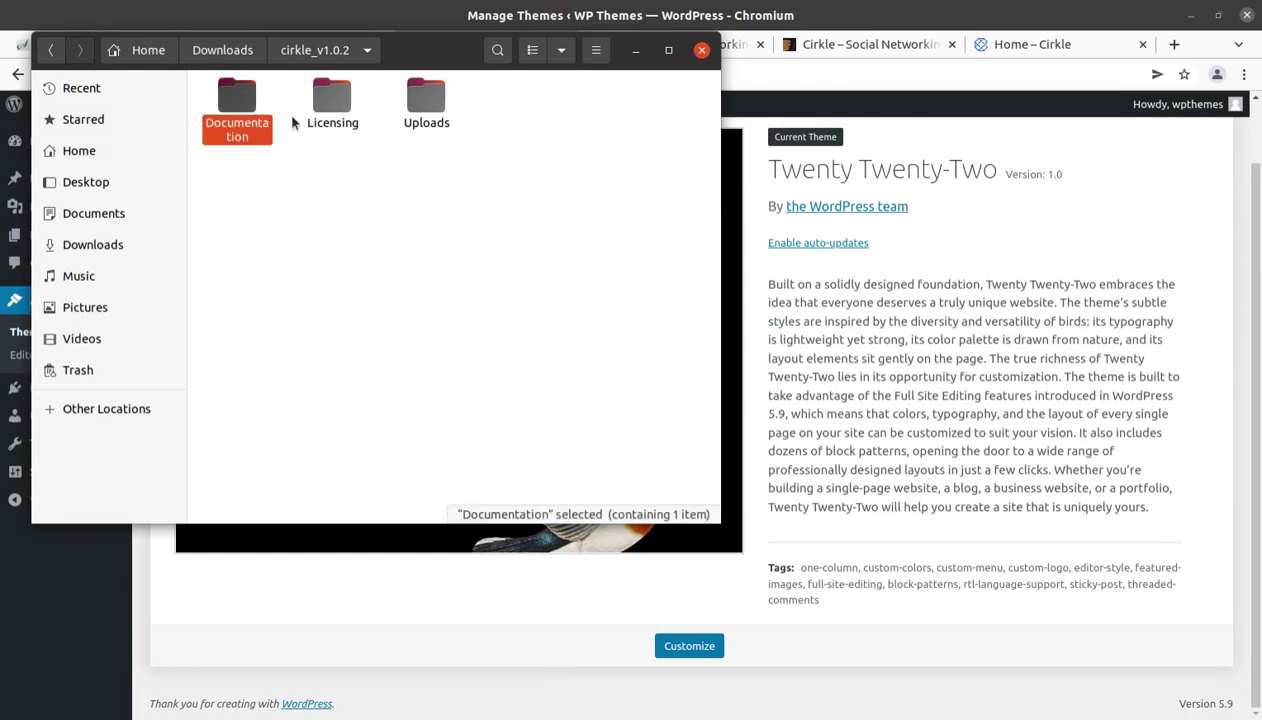
{"action": "left_click", "coordinate": [330, 103]}
{"action": "double_click", "coordinate": [418, 103]}
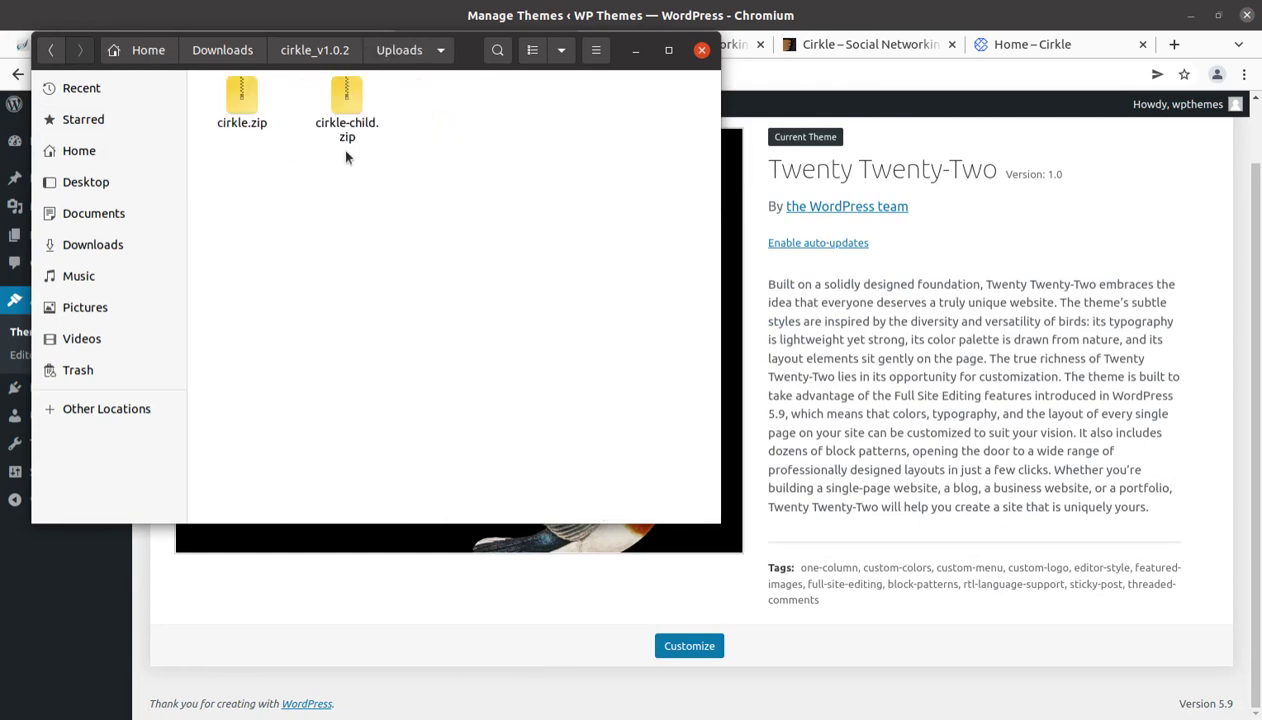
{"action": "left_click", "coordinate": [251, 110]}
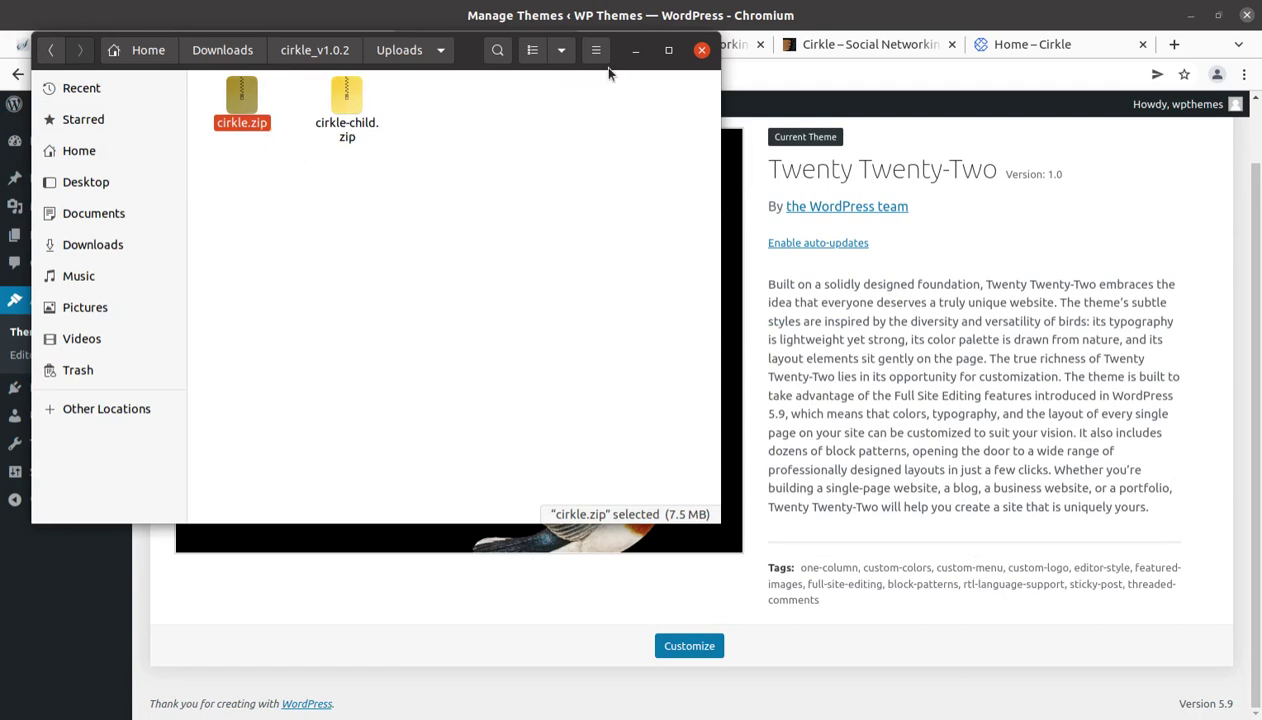
{"action": "left_click", "coordinate": [331, 198]}
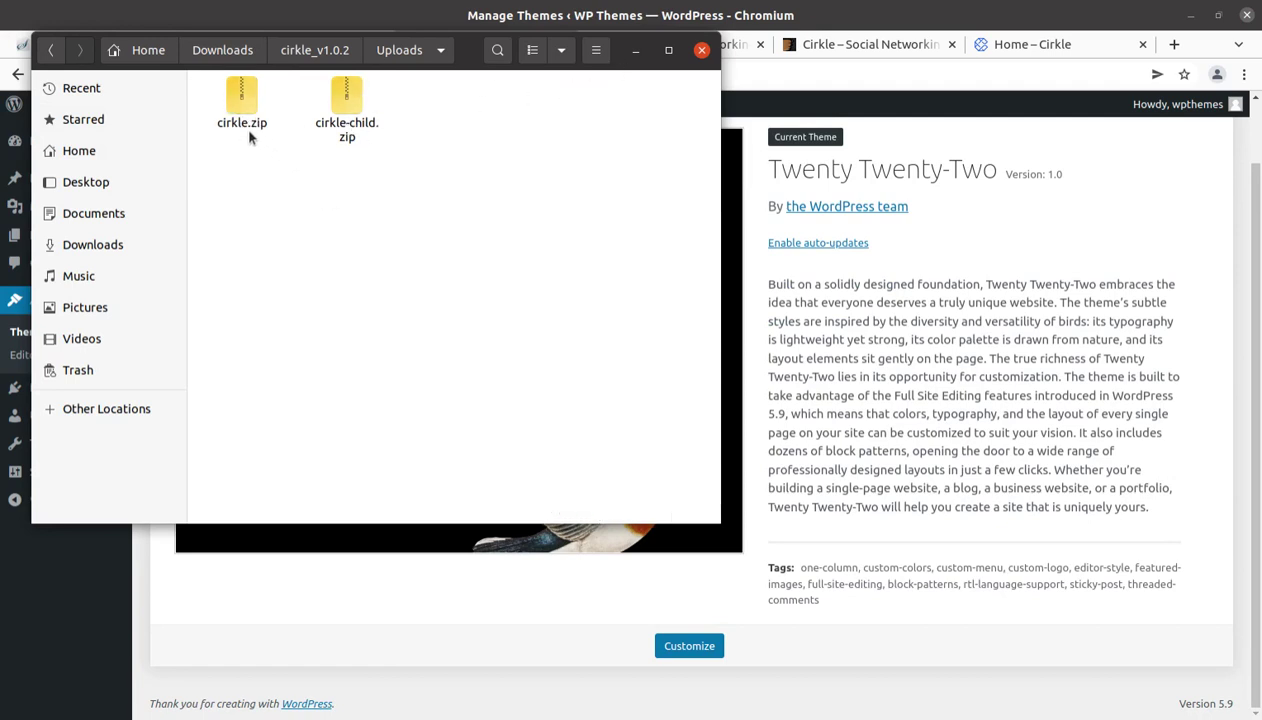
{"action": "left_click", "coordinate": [252, 124]}
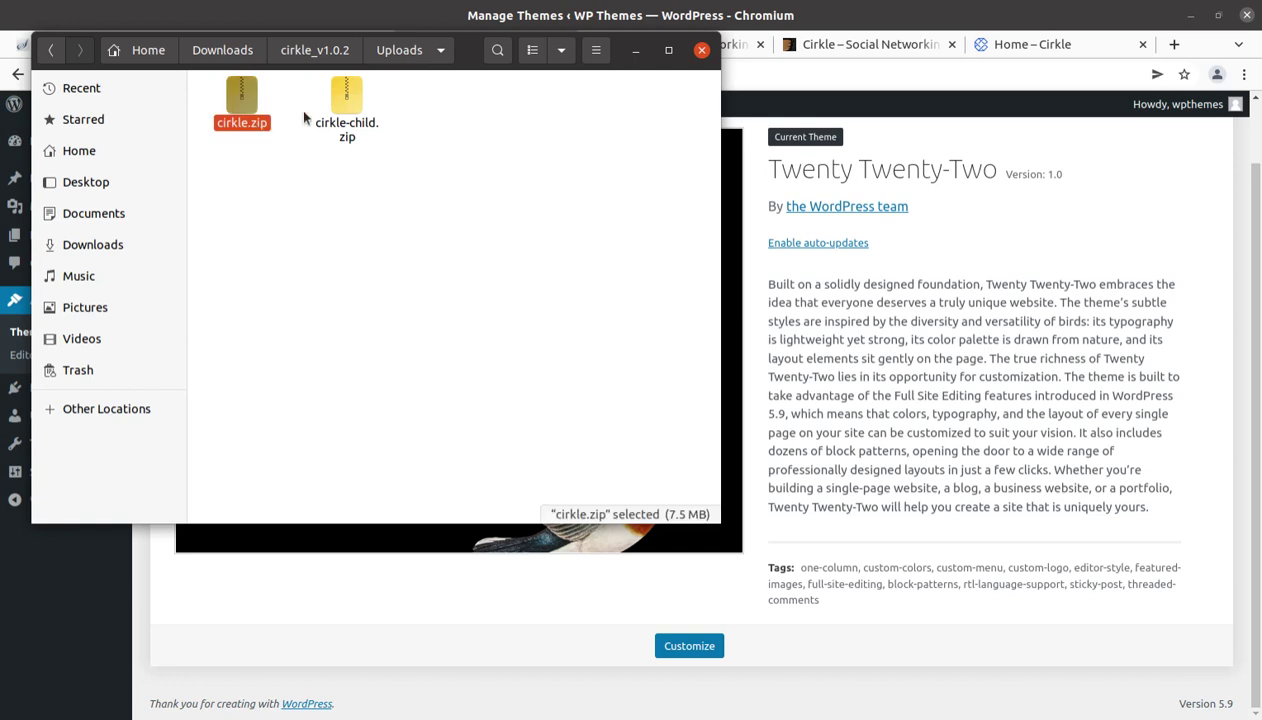
{"action": "left_click", "coordinate": [635, 57]}
{"action": "scroll", "coordinate": [420, 350], "scroll_direction": "up", "scroll_amount": 1}
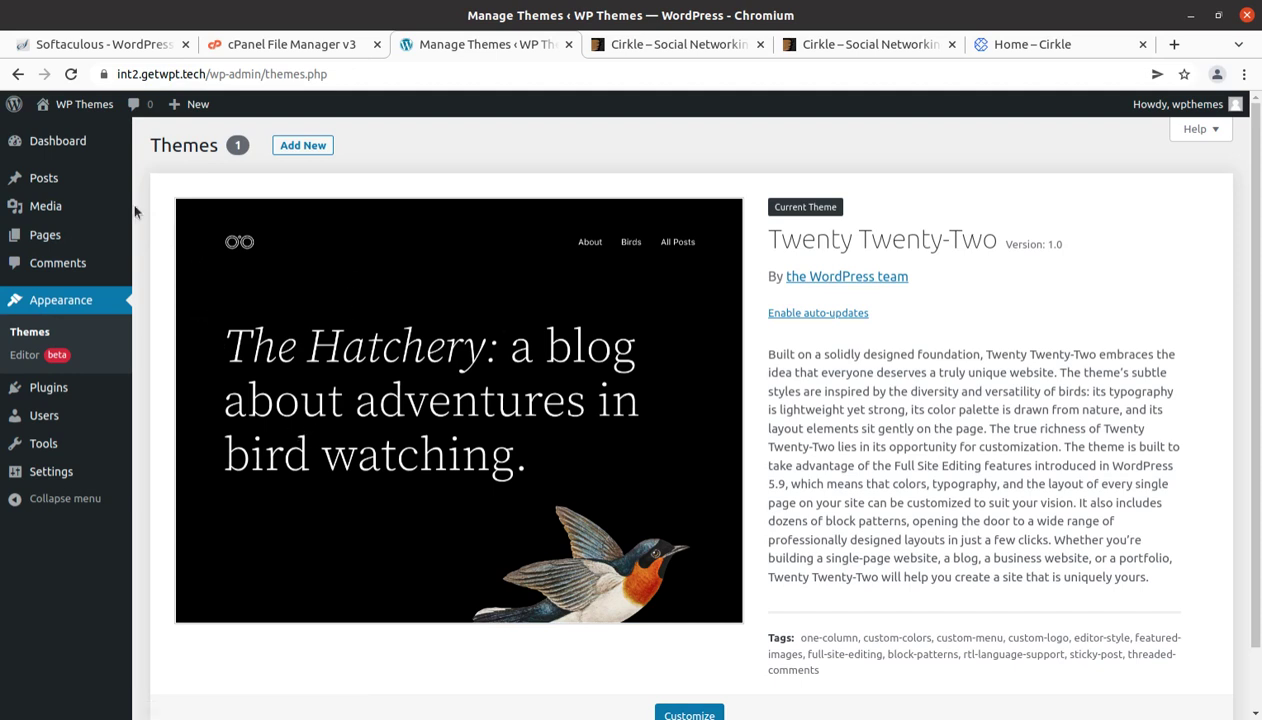
In Add New > Upload Theme, choose cirkle.zip from the cirkle_v1.0.2 Uploads folder.
{"action": "left_click", "coordinate": [310, 155]}
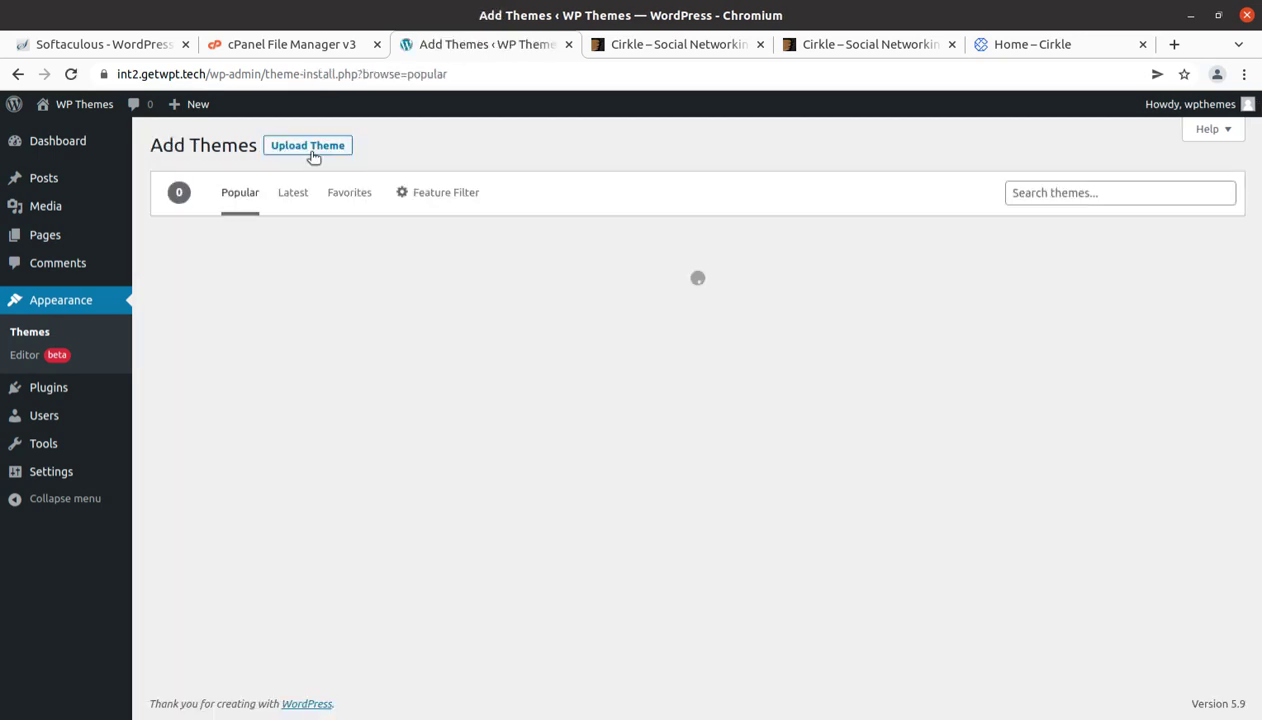
{"action": "left_click", "coordinate": [310, 150]}
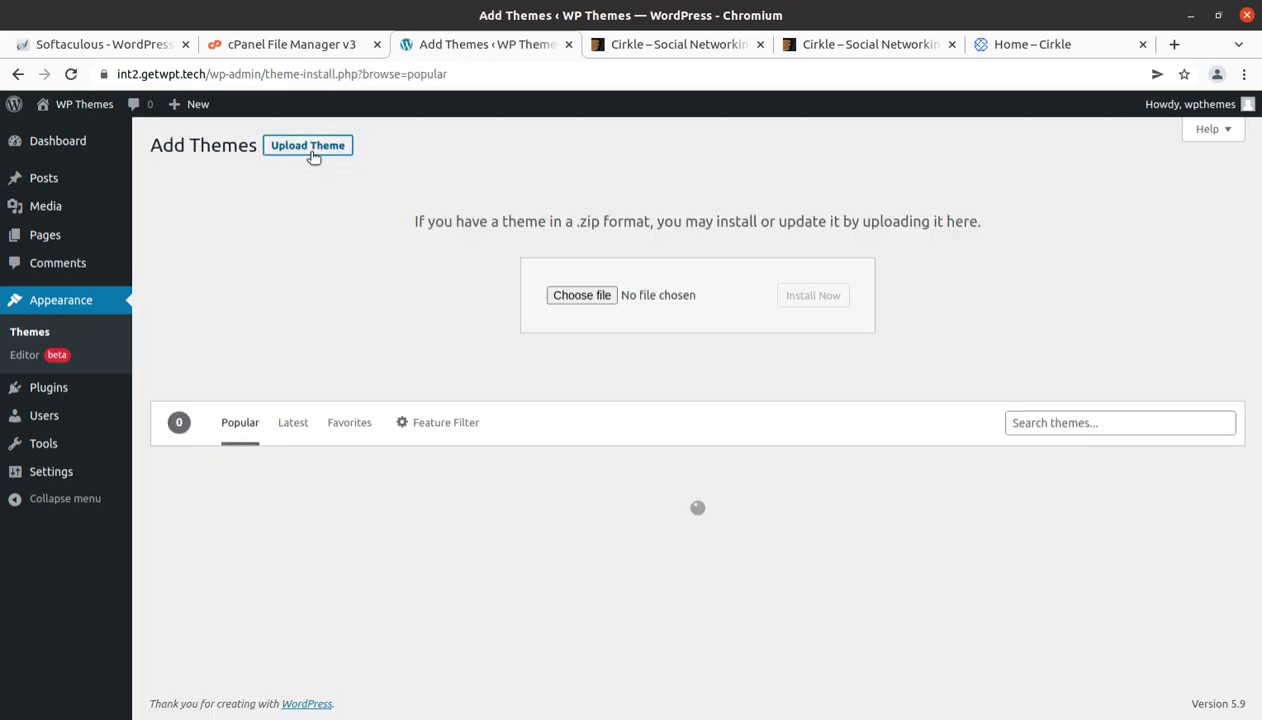
{"action": "left_click", "coordinate": [585, 295]}
{"action": "double_click", "coordinate": [360, 110]}
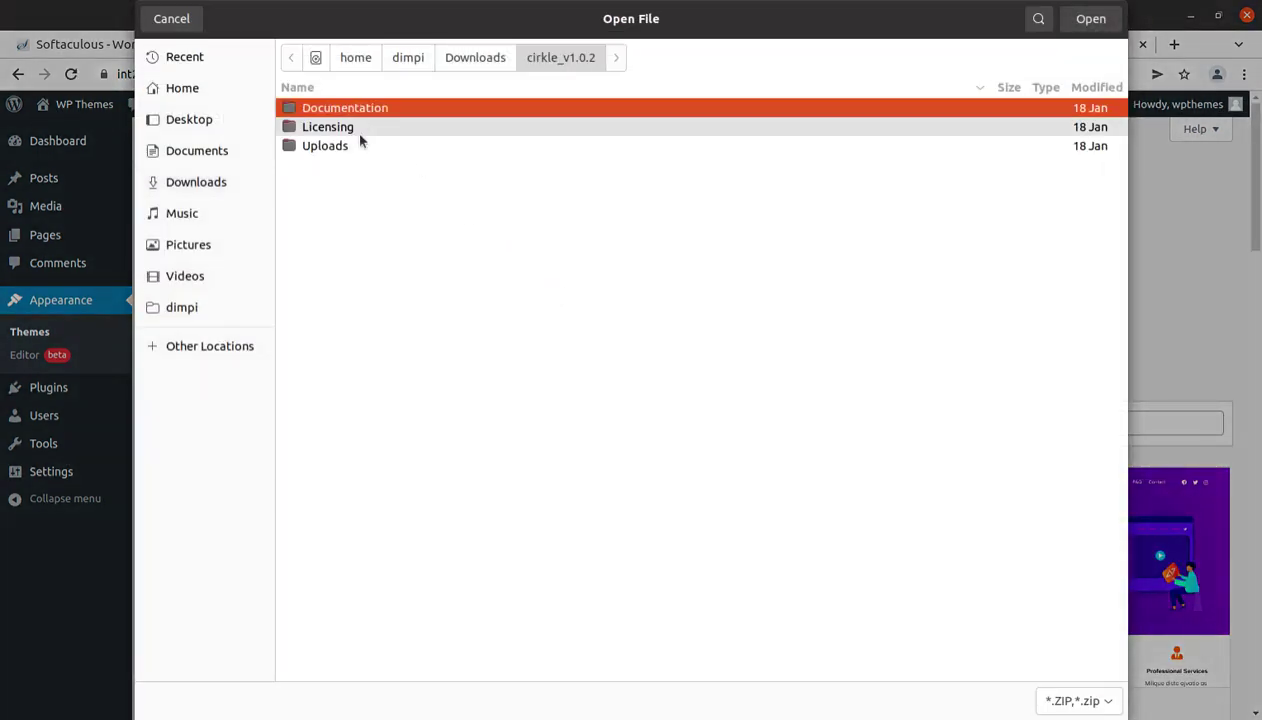
{"action": "double_click", "coordinate": [330, 147]}
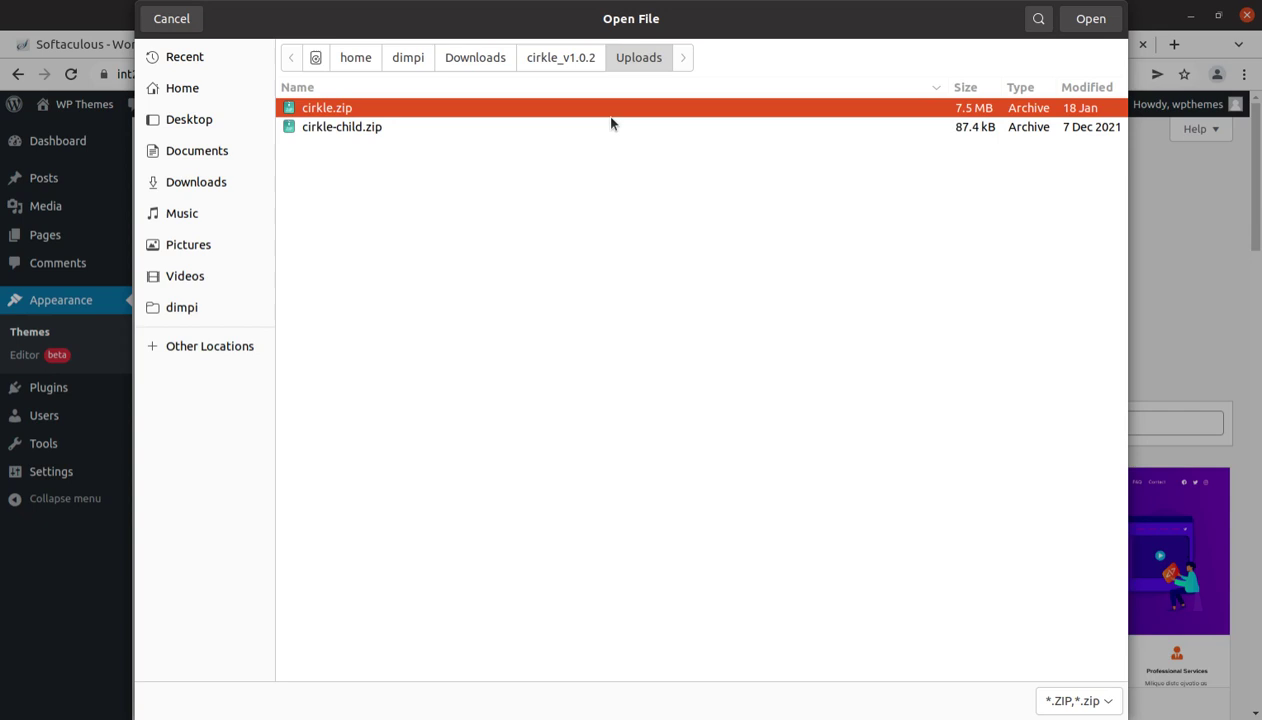
{"action": "left_click", "coordinate": [1087, 20]}
Install the uploaded cirkle.zip theme and return to the Themes page.
{"action": "left_click", "coordinate": [806, 295]}
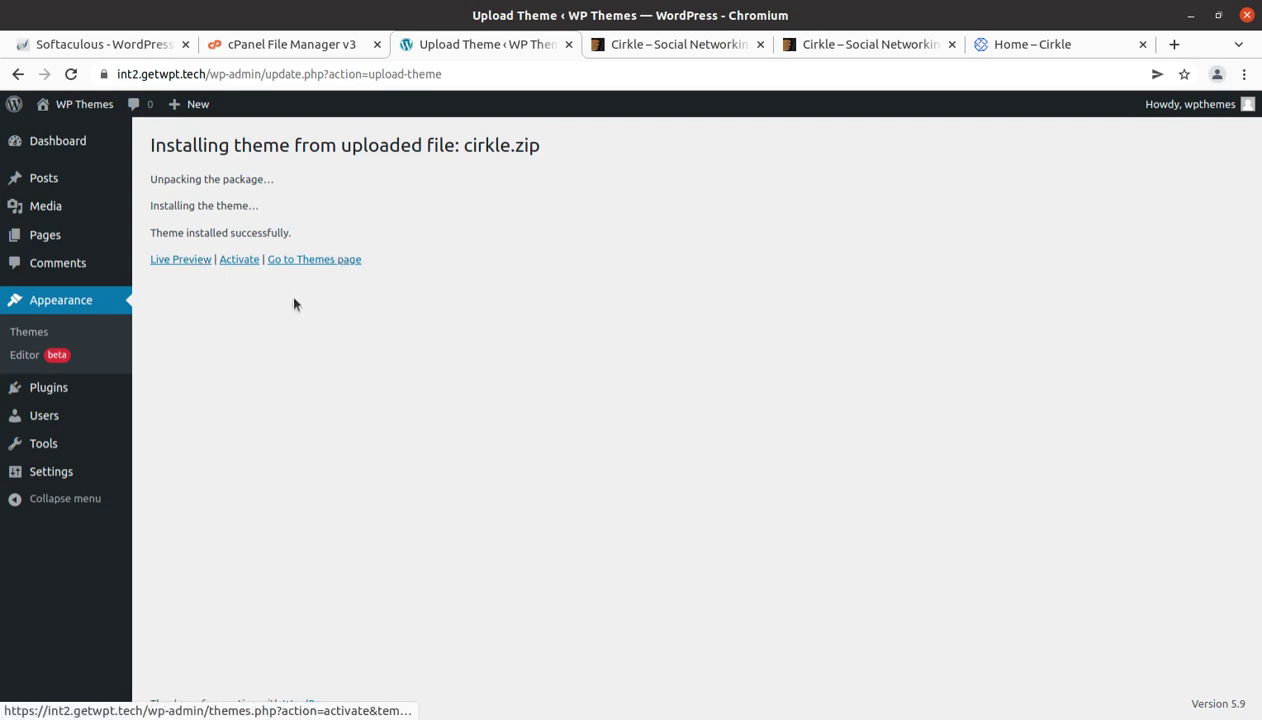
{"action": "left_click", "coordinate": [293, 264]}
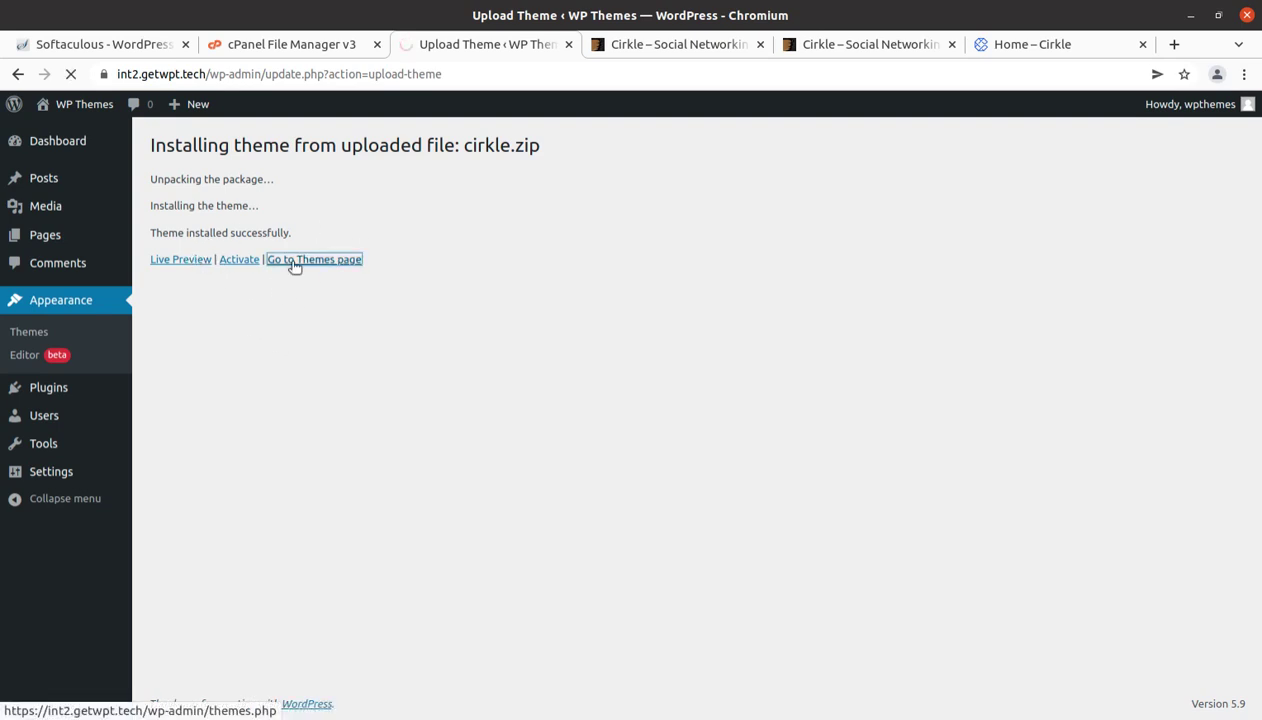
Open the Cirkle theme details and highlight its title, version 1.0.2 by RadiusTheme.
{"action": "mouse_move", "coordinate": [616, 411]}
{"action": "mouse_move", "coordinate": [395, 342]}
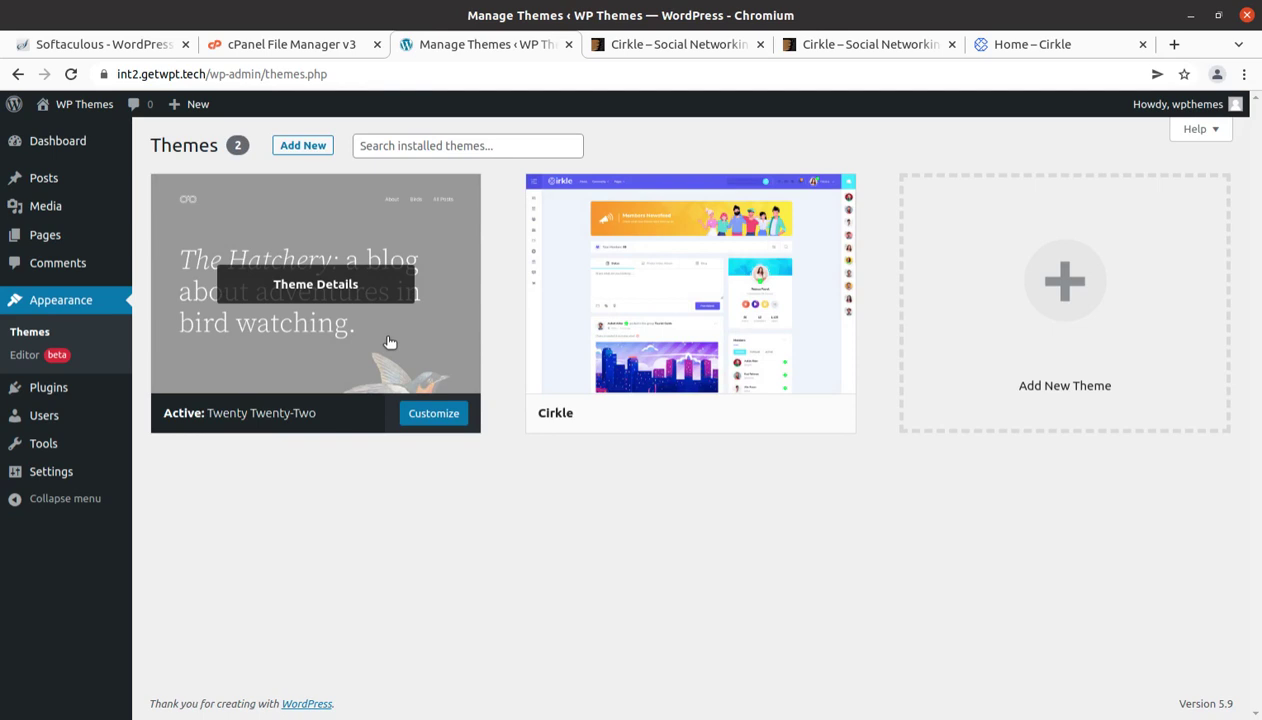
{"action": "left_click", "coordinate": [677, 297]}
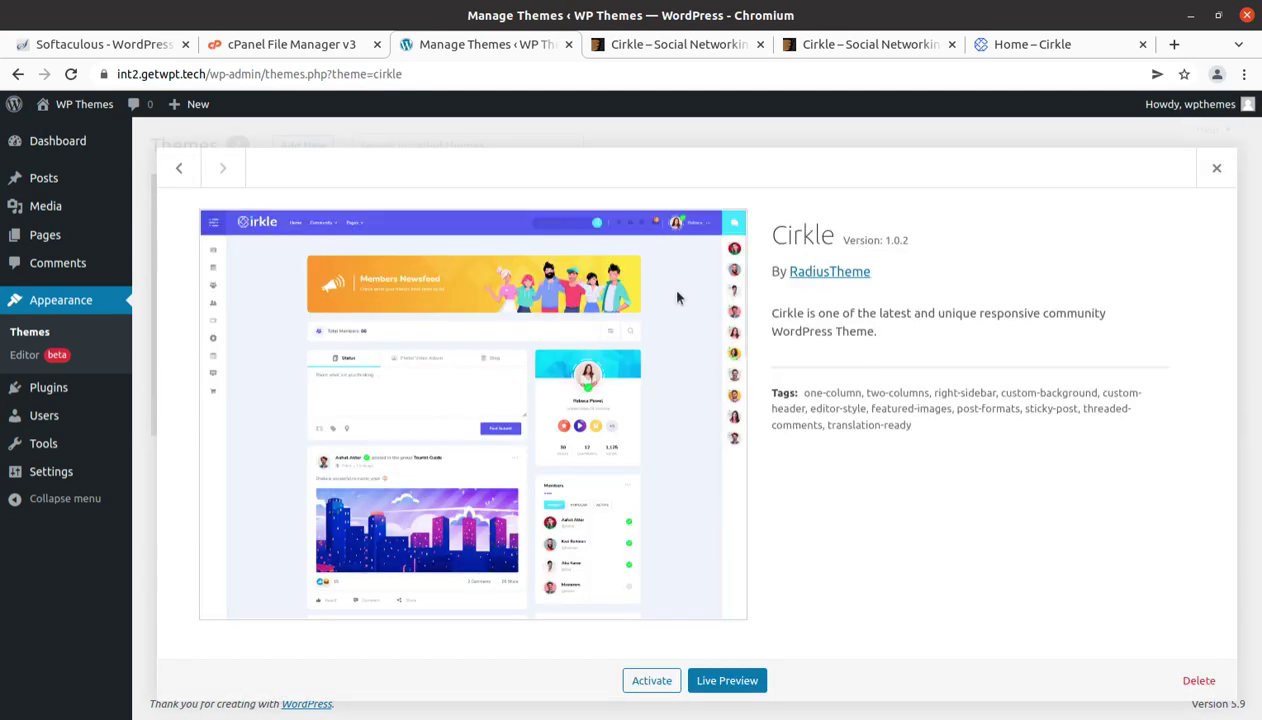
{"action": "left_click_drag", "start_coordinate": [765, 237], "coordinate": [917, 246]}
{"action": "left_click", "coordinate": [639, 45]}
{"action": "scroll", "coordinate": [250, 400], "scroll_direction": "up", "scroll_amount": 3}
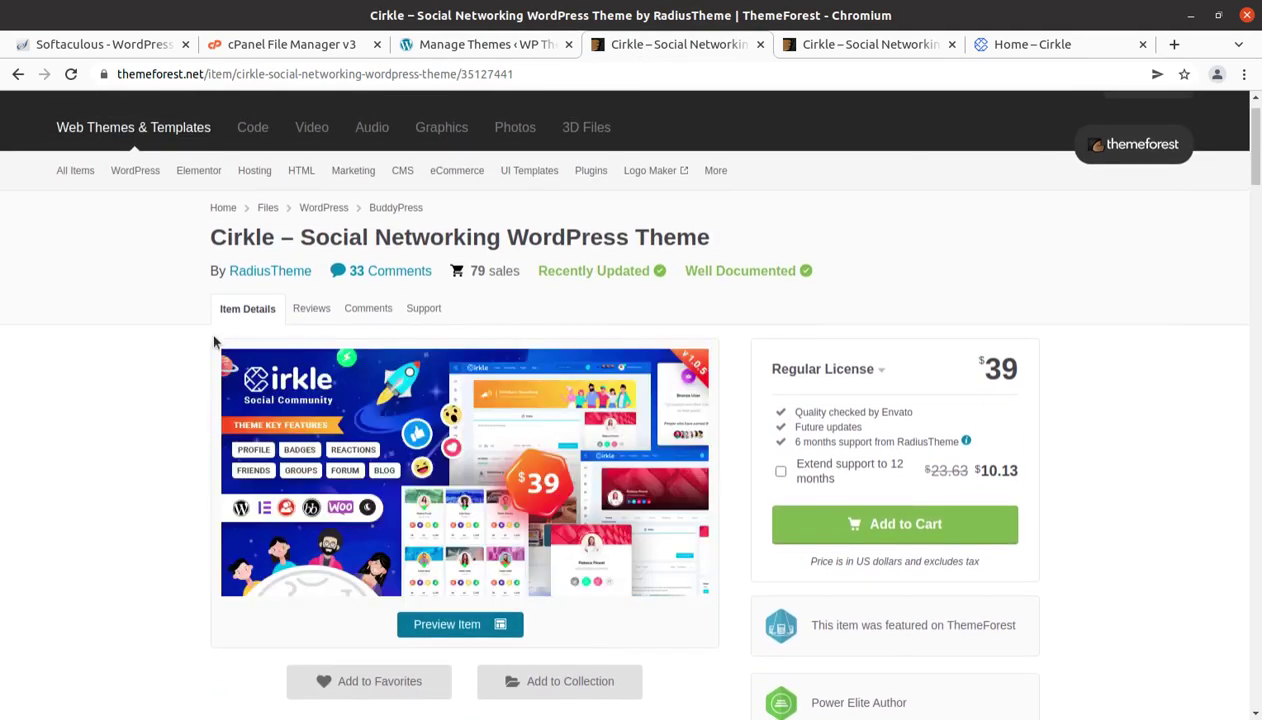
{"action": "left_click_drag", "start_coordinate": [208, 248], "coordinate": [696, 243]}
{"action": "scroll", "coordinate": [840, 400], "scroll_direction": "down", "scroll_amount": 3}
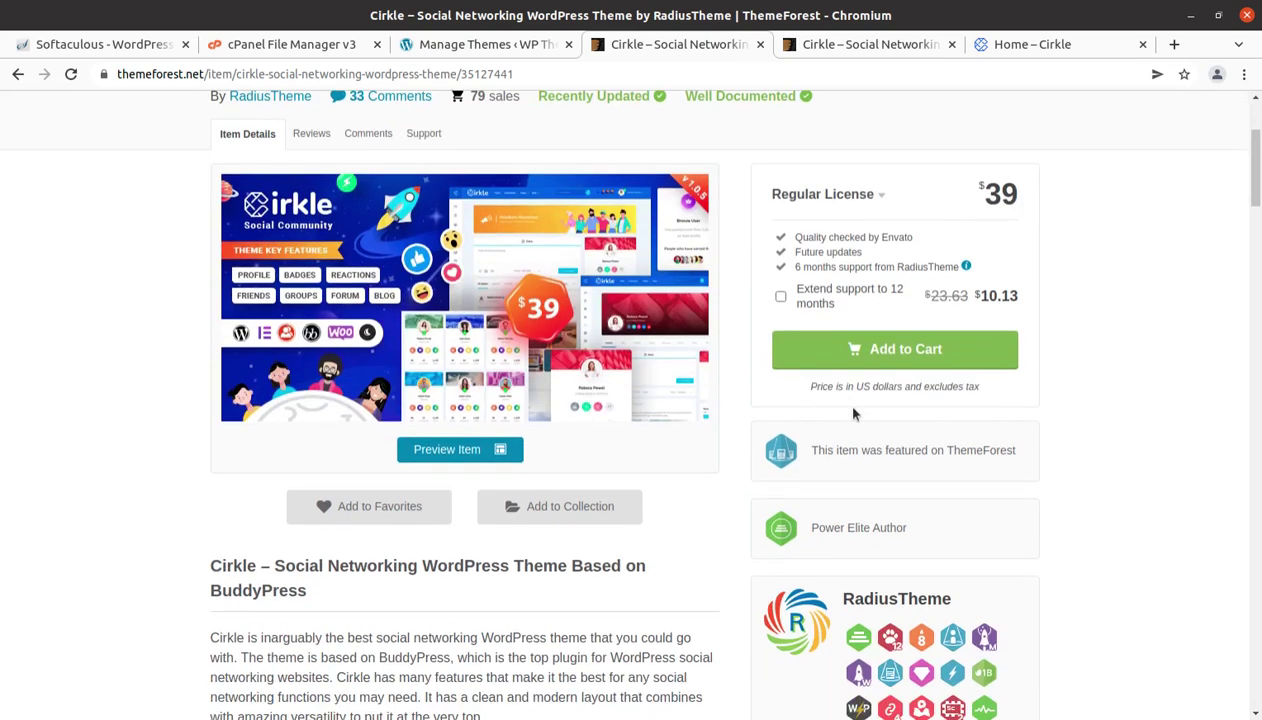
{"action": "left_click_drag", "start_coordinate": [966, 470], "coordinate": [830, 462]}
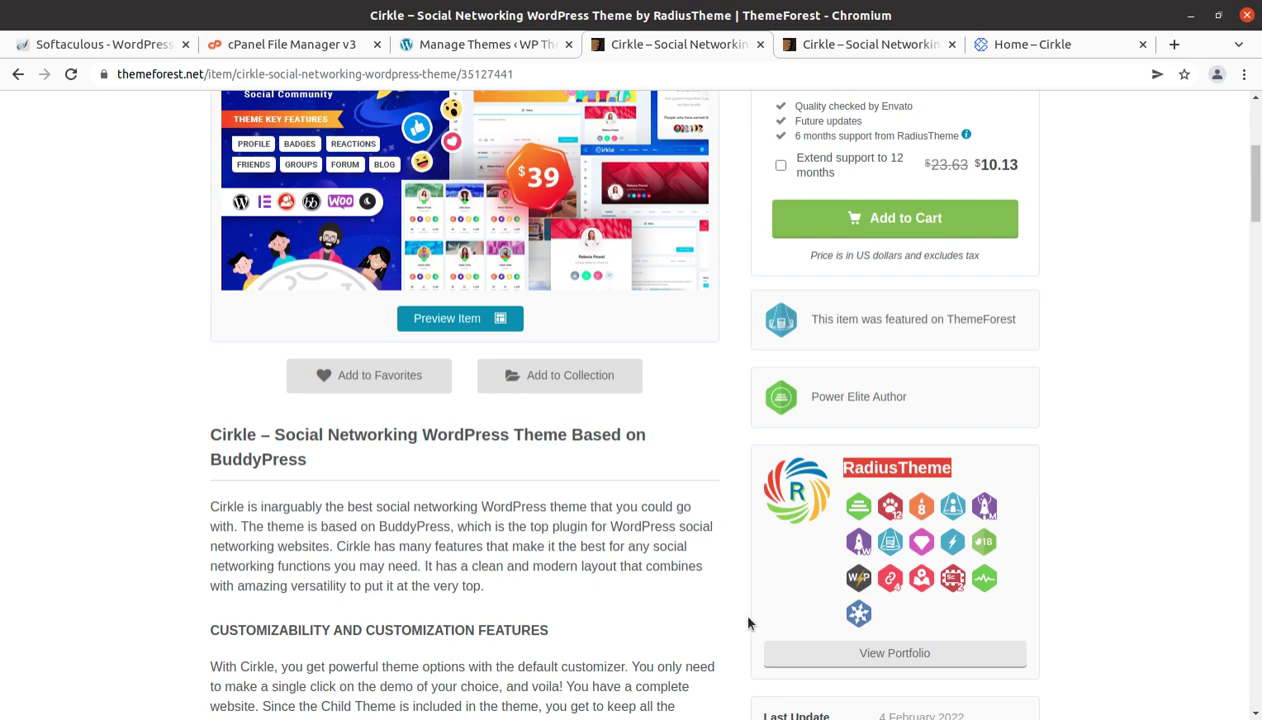
{"action": "scroll", "coordinate": [713, 591], "scroll_direction": "down", "scroll_amount": 2}
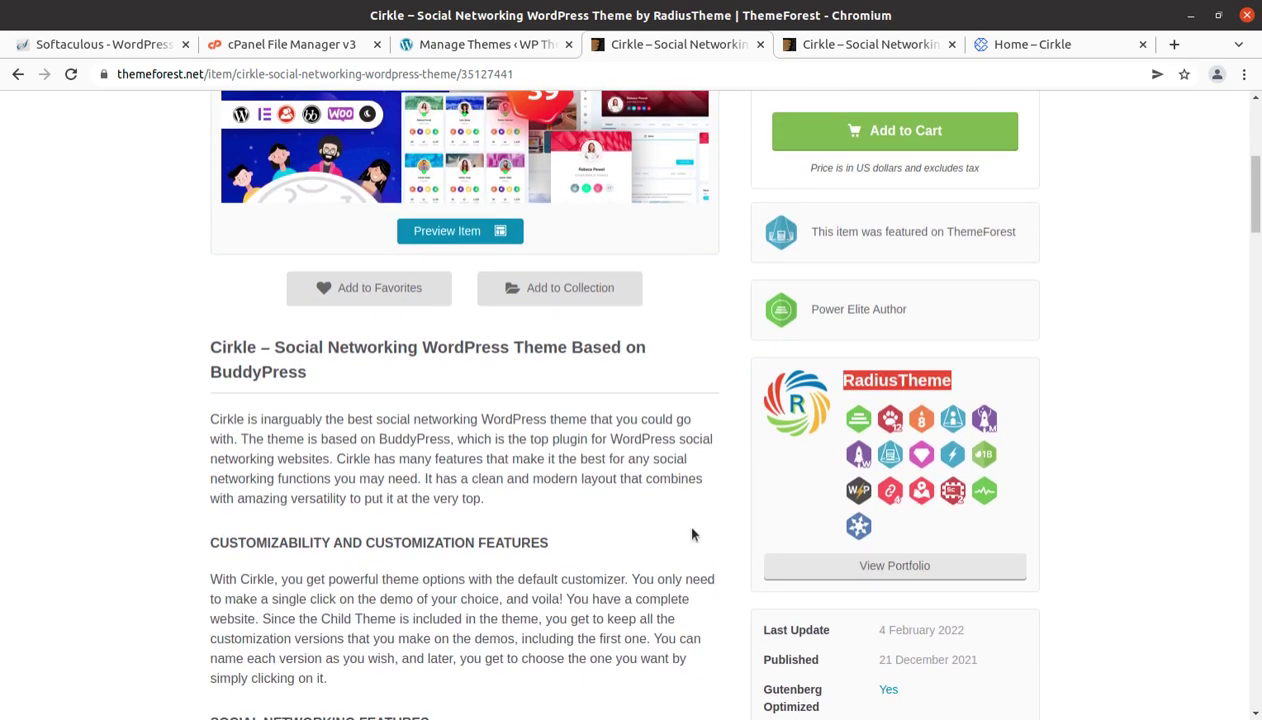
{"action": "scroll", "coordinate": [691, 535], "scroll_direction": "down", "scroll_amount": 1}
{"action": "scroll", "coordinate": [676, 588], "scroll_direction": "down", "scroll_amount": 2}
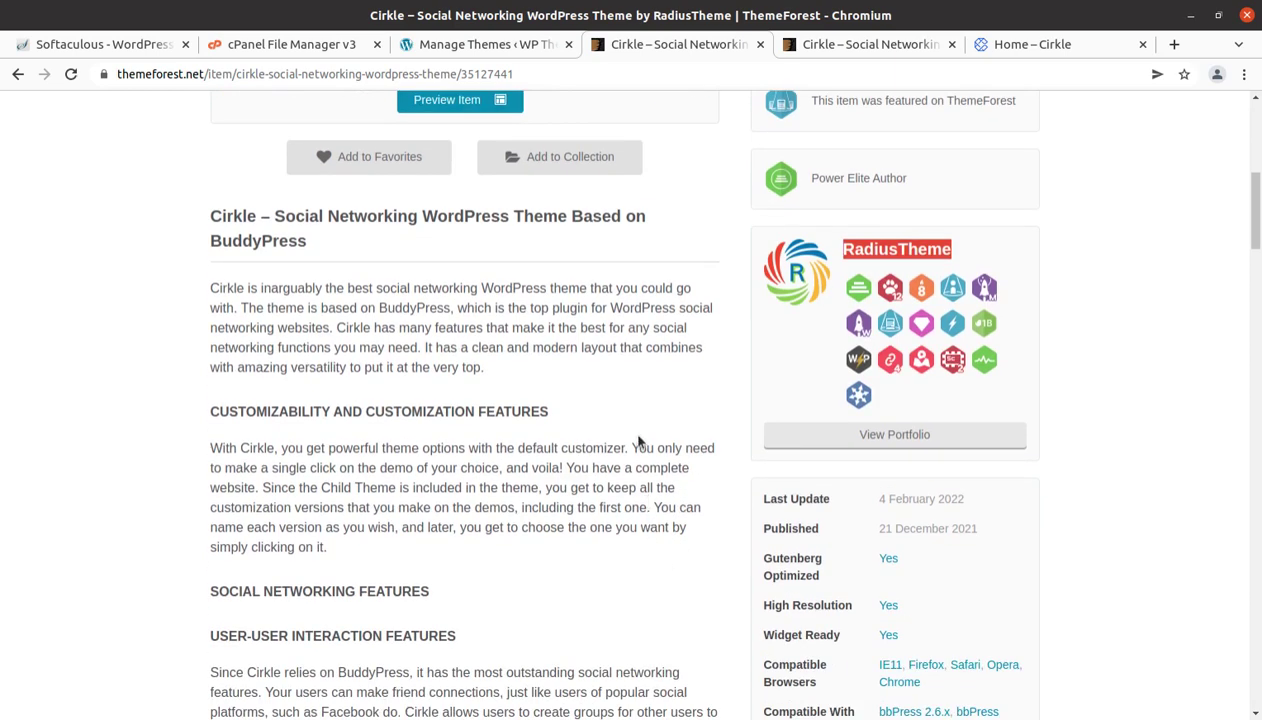
{"action": "scroll", "coordinate": [679, 453], "scroll_direction": "up", "scroll_amount": 1}
{"action": "scroll", "coordinate": [679, 453], "scroll_direction": "up", "scroll_amount": 3}
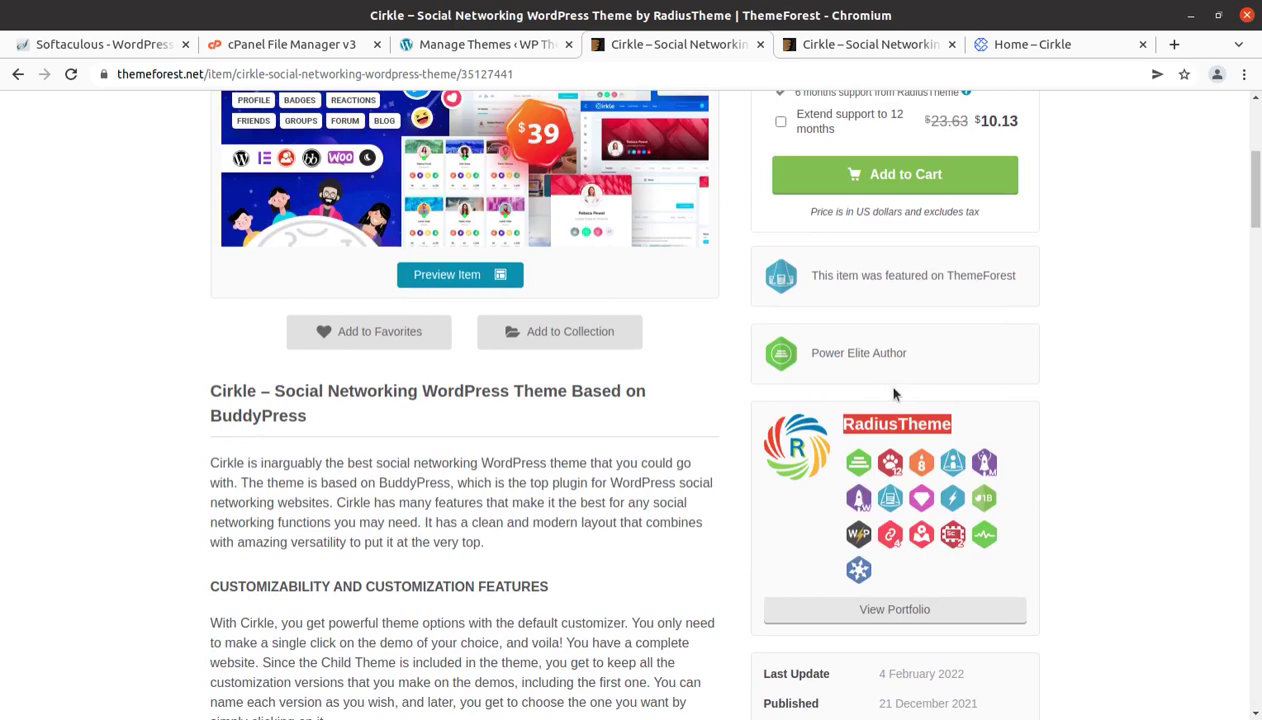
{"action": "left_click_drag", "start_coordinate": [955, 421], "coordinate": [941, 424]}
{"action": "left_click_drag", "start_coordinate": [912, 355], "coordinate": [804, 345]}
{"action": "scroll", "coordinate": [860, 385], "scroll_direction": "down", "scroll_amount": 2}
{"action": "scroll", "coordinate": [862, 393], "scroll_direction": "down", "scroll_amount": 4}
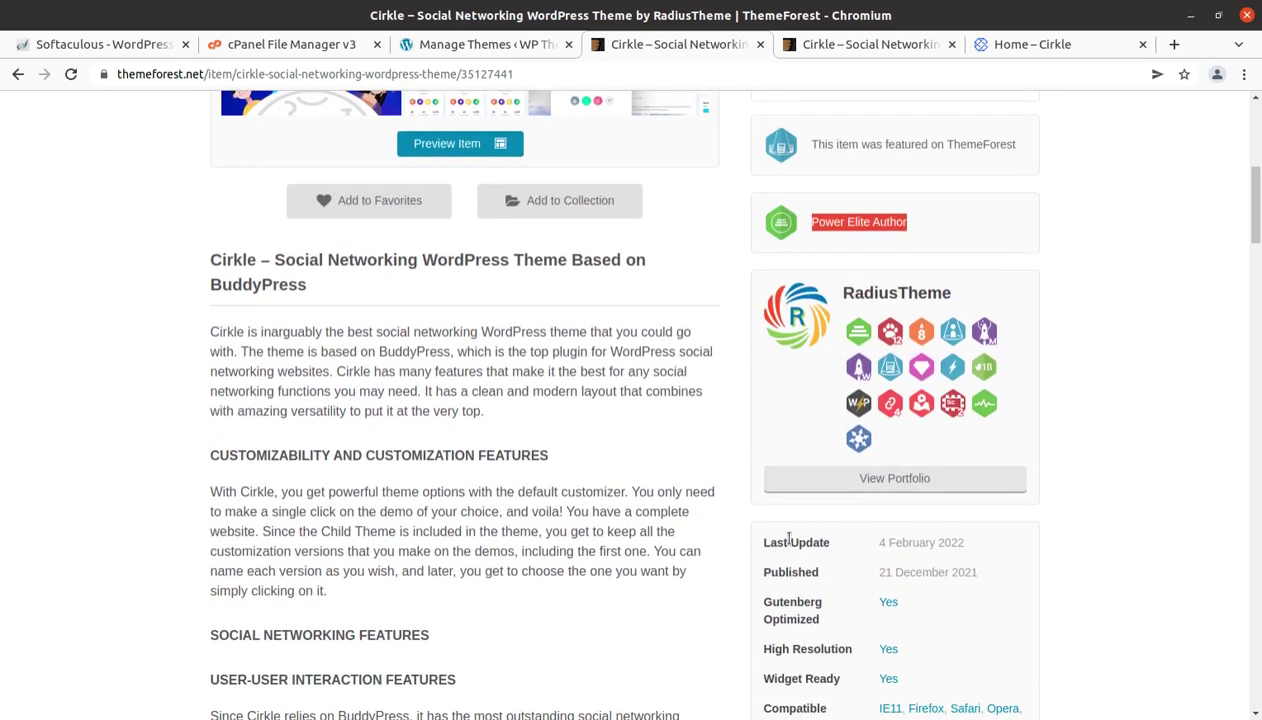
{"action": "left_click_drag", "start_coordinate": [975, 398], "coordinate": [963, 368]}
{"action": "left_click", "coordinate": [963, 368]}
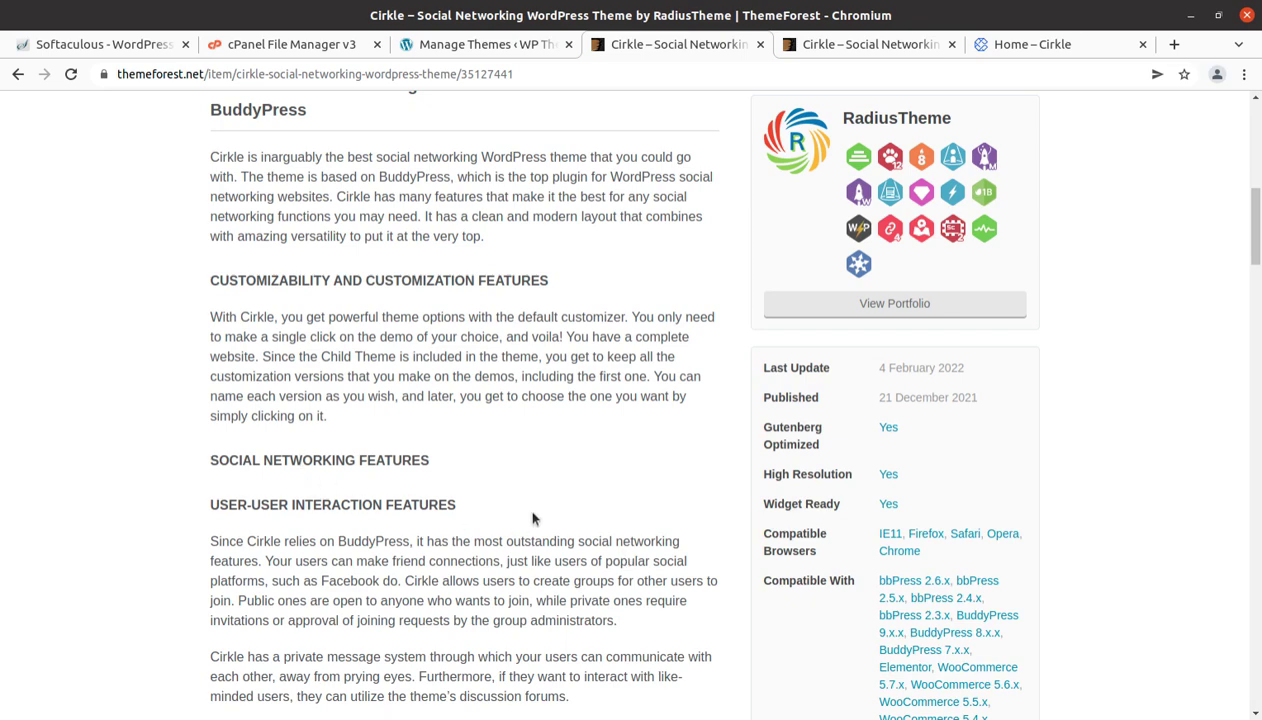
{"action": "scroll", "coordinate": [560, 490], "scroll_direction": "down", "scroll_amount": 2}
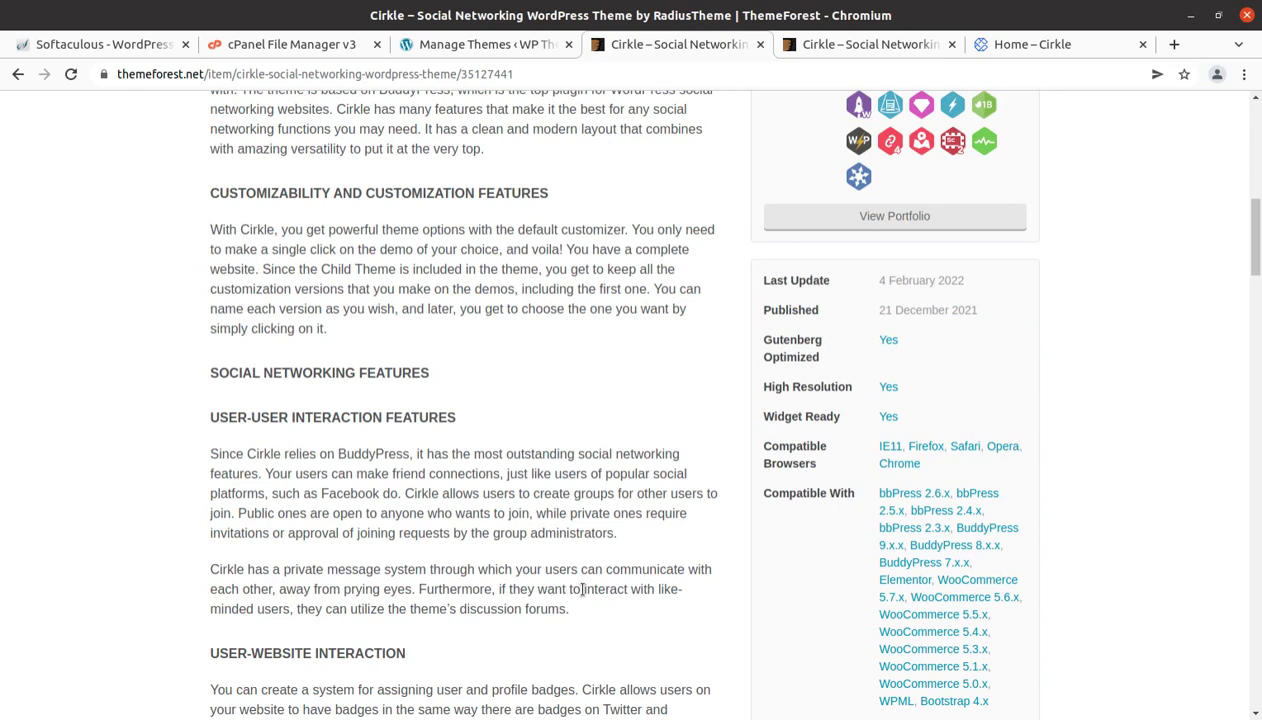
{"action": "scroll", "coordinate": [655, 586], "scroll_direction": "down", "scroll_amount": 3}
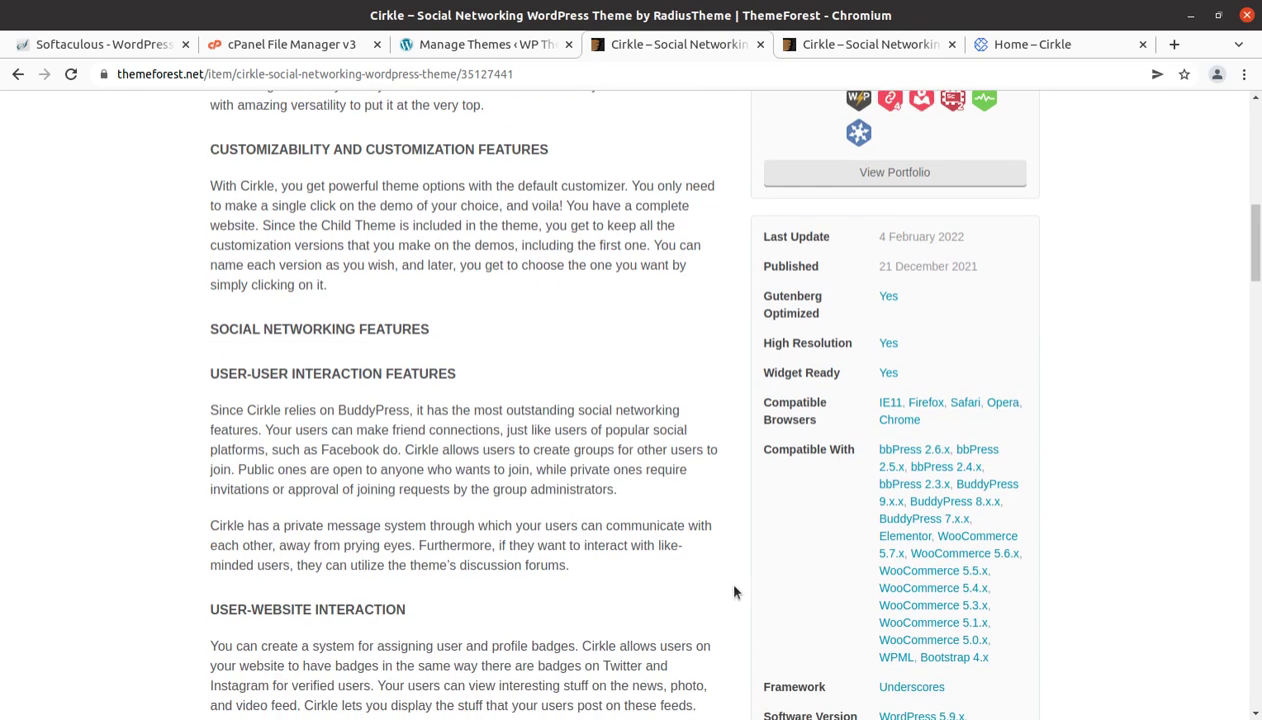
{"action": "scroll", "coordinate": [827, 515], "scroll_direction": "down", "scroll_amount": 1}
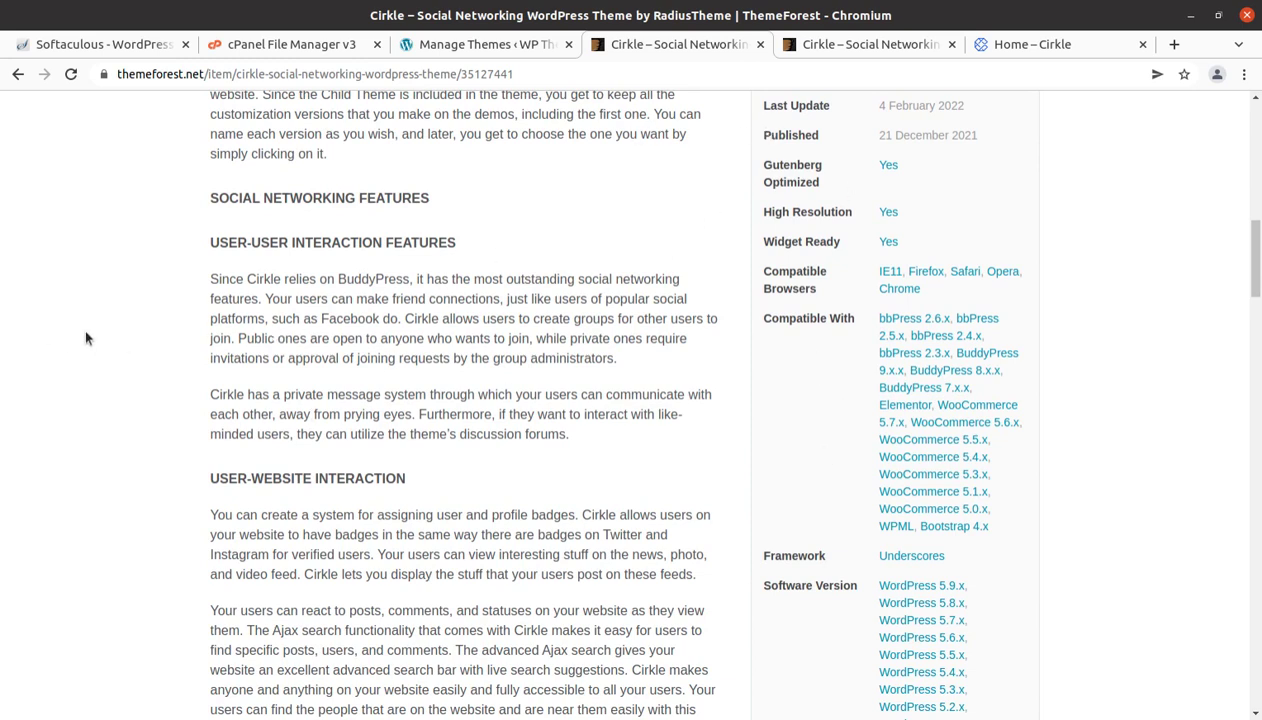
{"action": "scroll", "coordinate": [343, 389], "scroll_direction": "down", "scroll_amount": 3}
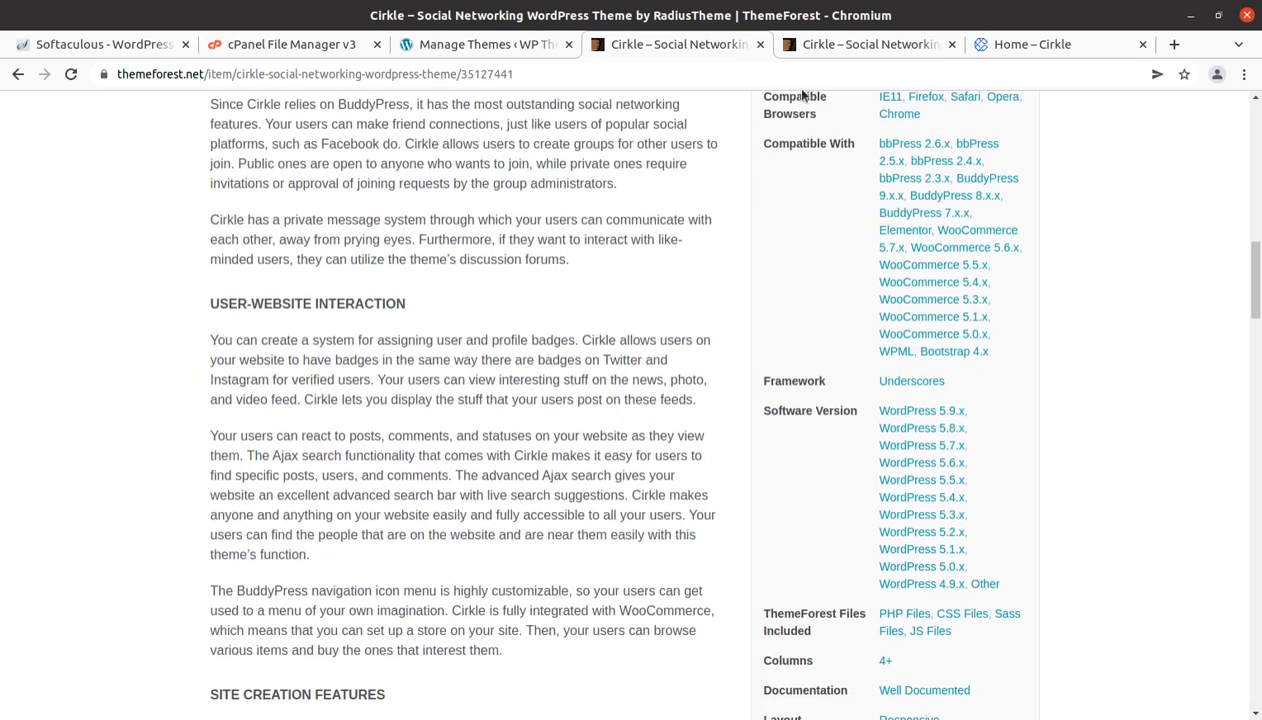
{"action": "left_click", "coordinate": [868, 55]}
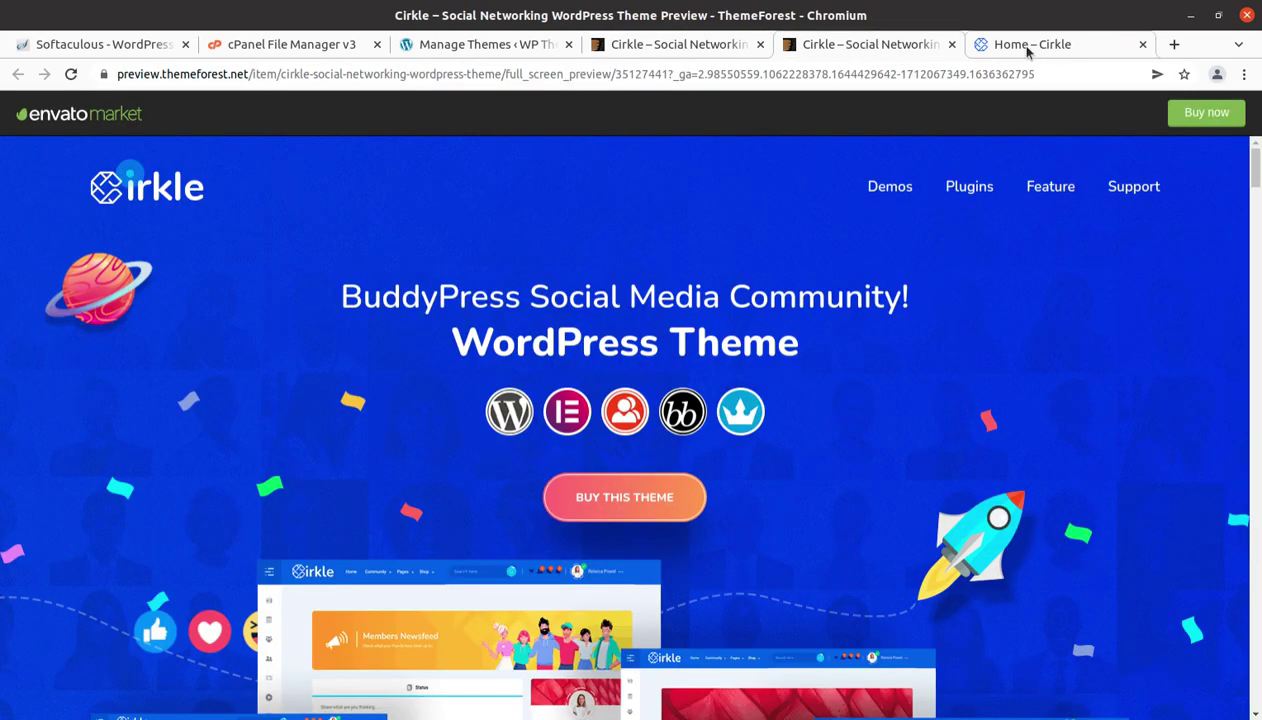
On the Cirkle demo home page, toggle dark mode on and back to light.
{"action": "left_click", "coordinate": [1028, 46]}
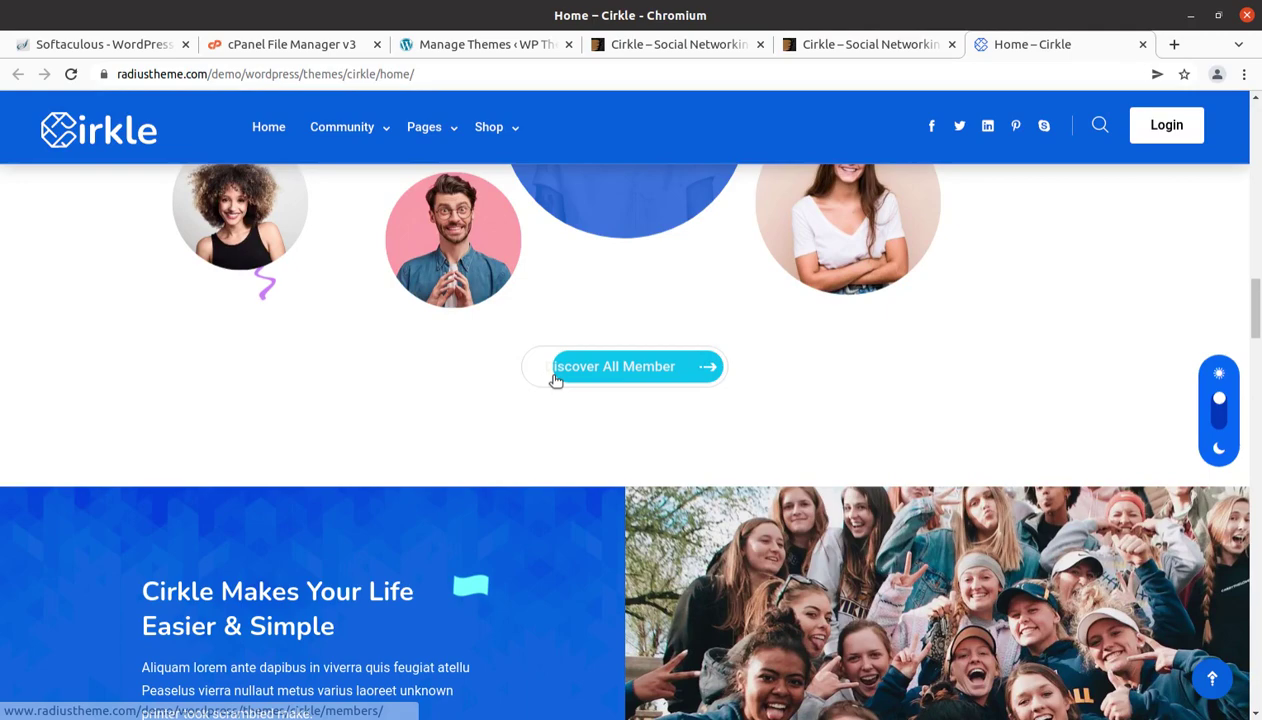
{"action": "scroll", "coordinate": [555, 380], "scroll_direction": "up", "scroll_amount": 7}
{"action": "scroll", "coordinate": [553, 383], "scroll_direction": "up", "scroll_amount": 8}
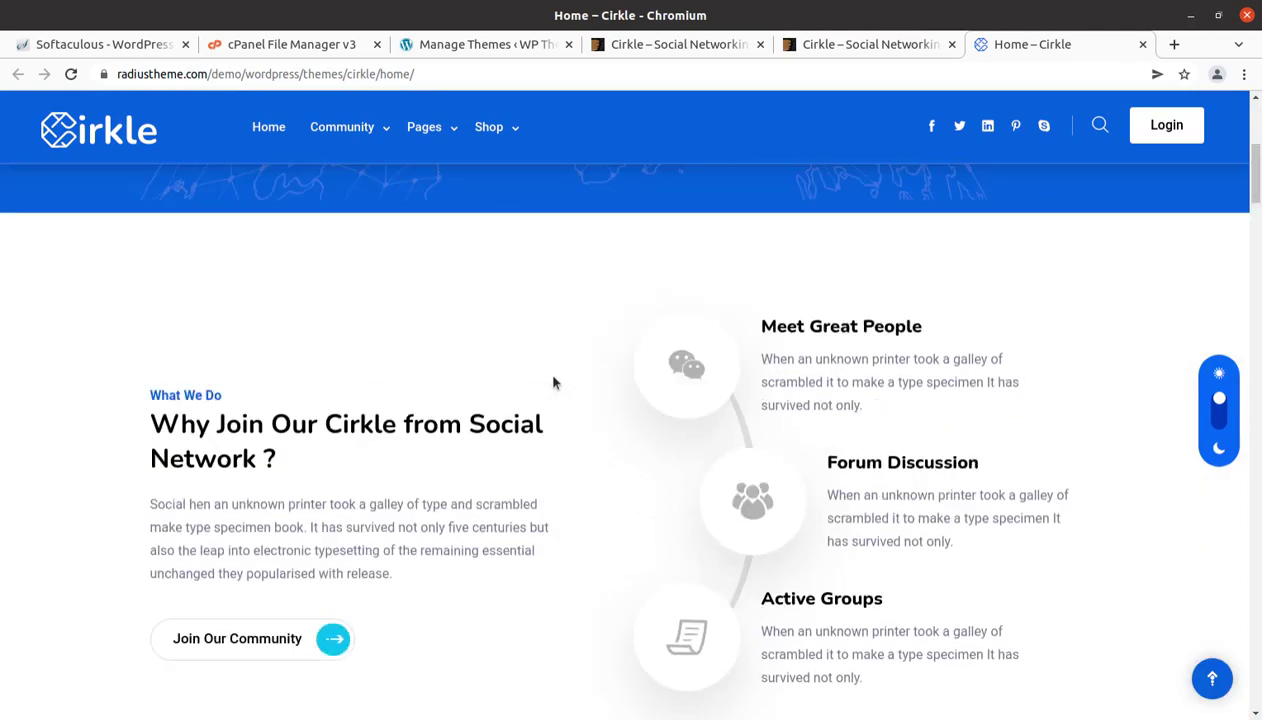
{"action": "left_click", "coordinate": [1205, 421]}
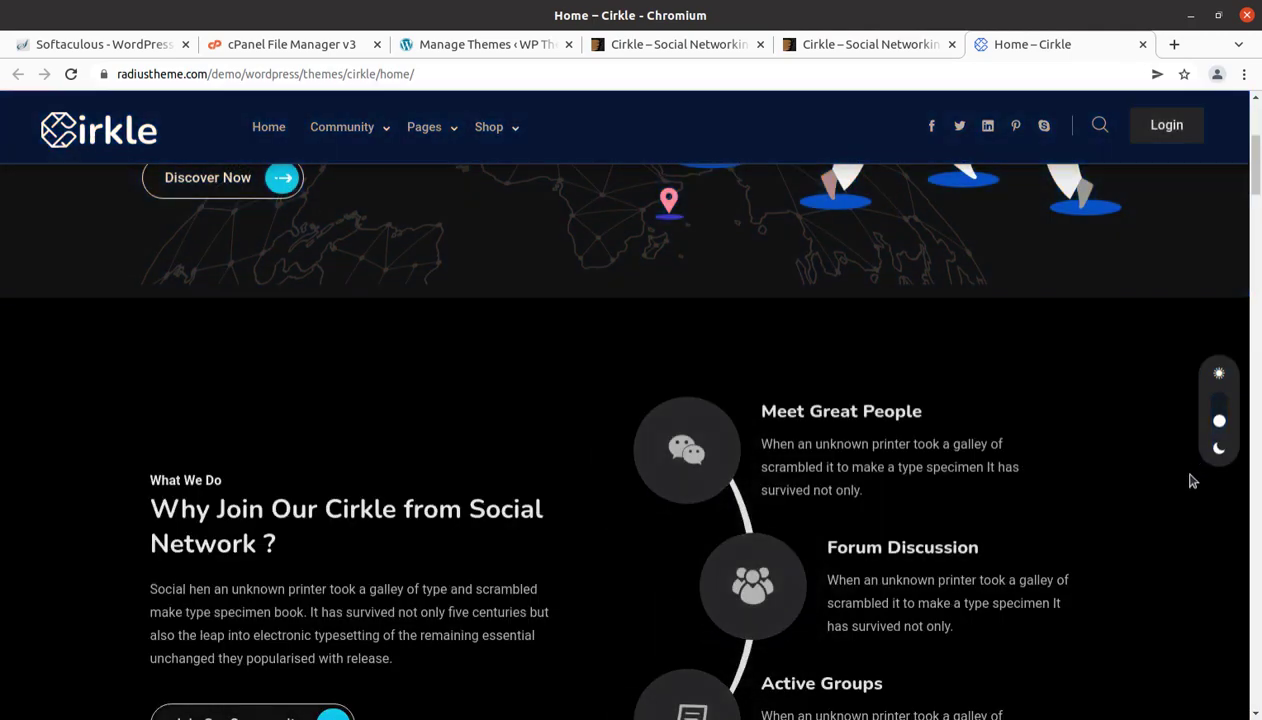
{"action": "left_click", "coordinate": [1219, 405]}
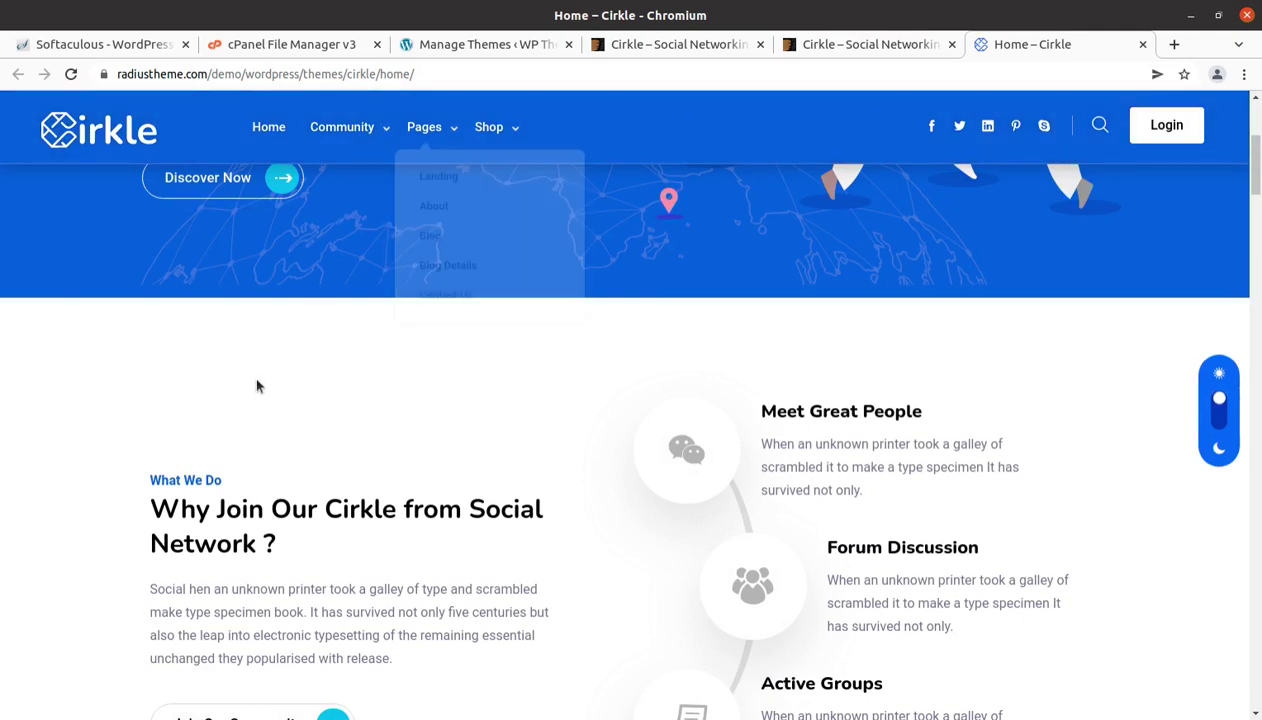
{"action": "scroll", "coordinate": [501, 248], "scroll_direction": "up", "scroll_amount": 2}
{"action": "scroll", "coordinate": [648, 384], "scroll_direction": "up", "scroll_amount": 2}
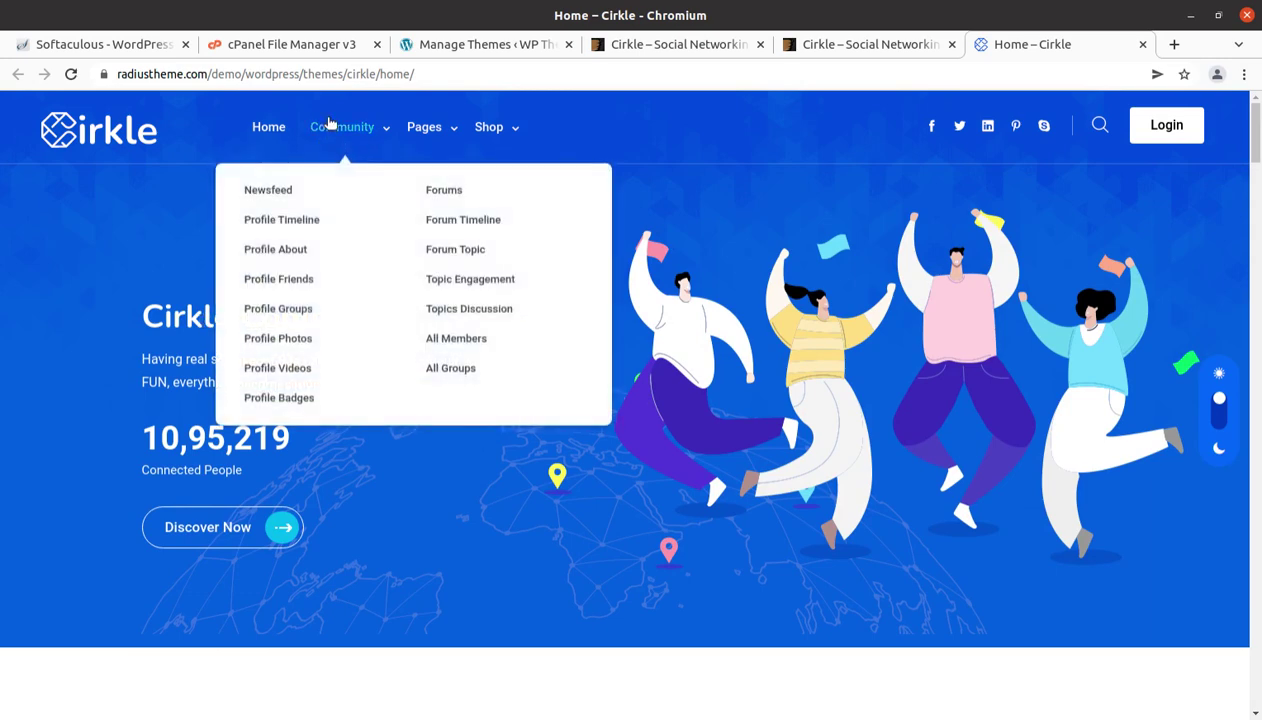
{"action": "left_click", "coordinate": [460, 45]}
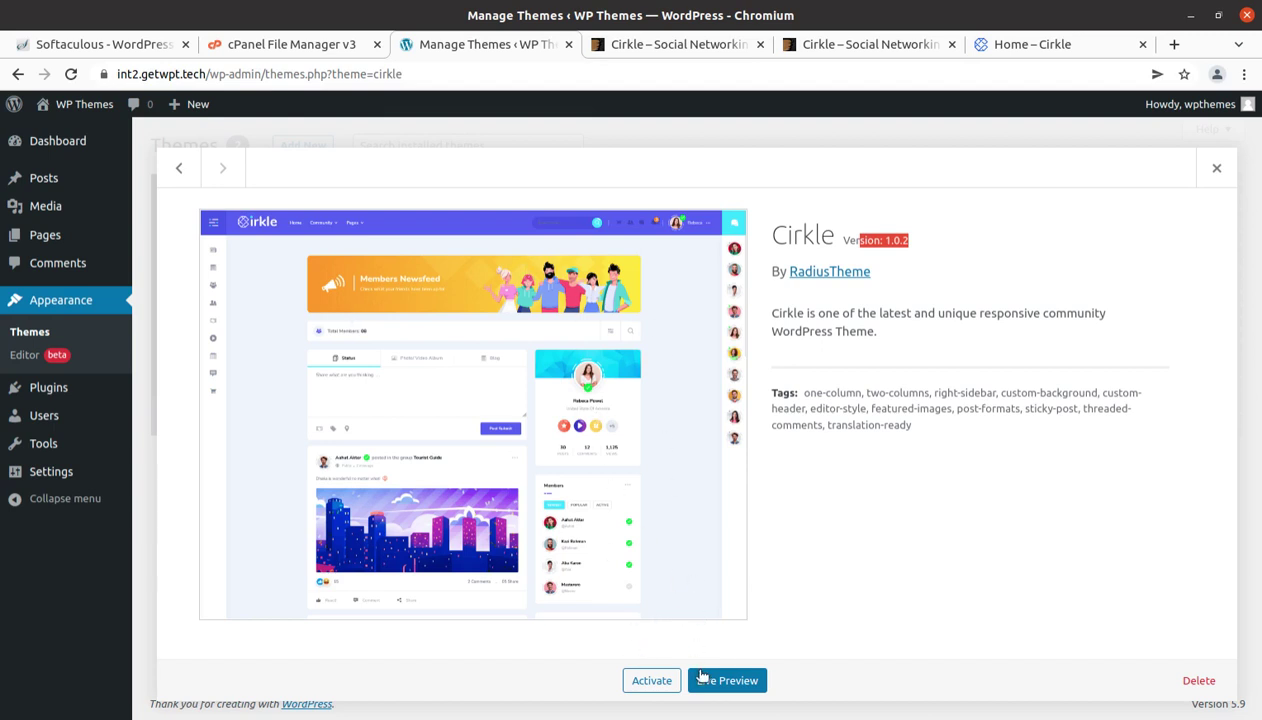
Activate the Cirkle theme and begin installing its required plugins.
{"action": "left_click", "coordinate": [651, 678]}
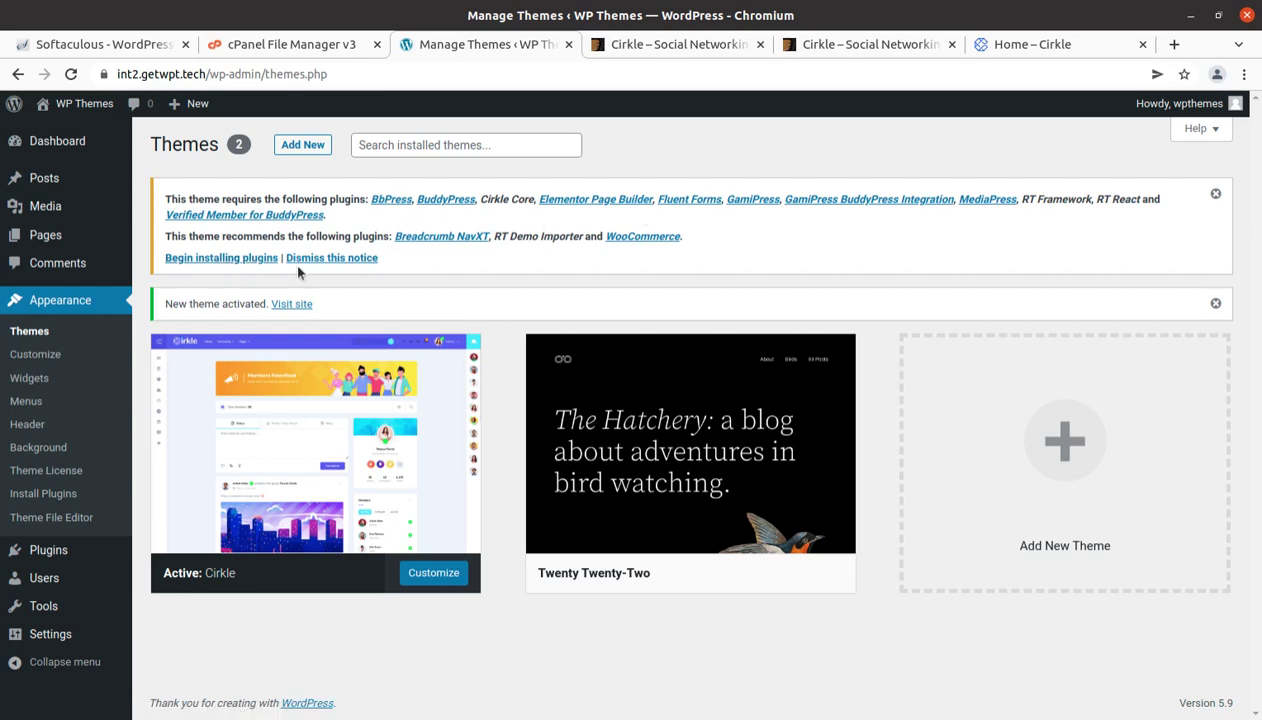
{"action": "left_click", "coordinate": [256, 258]}
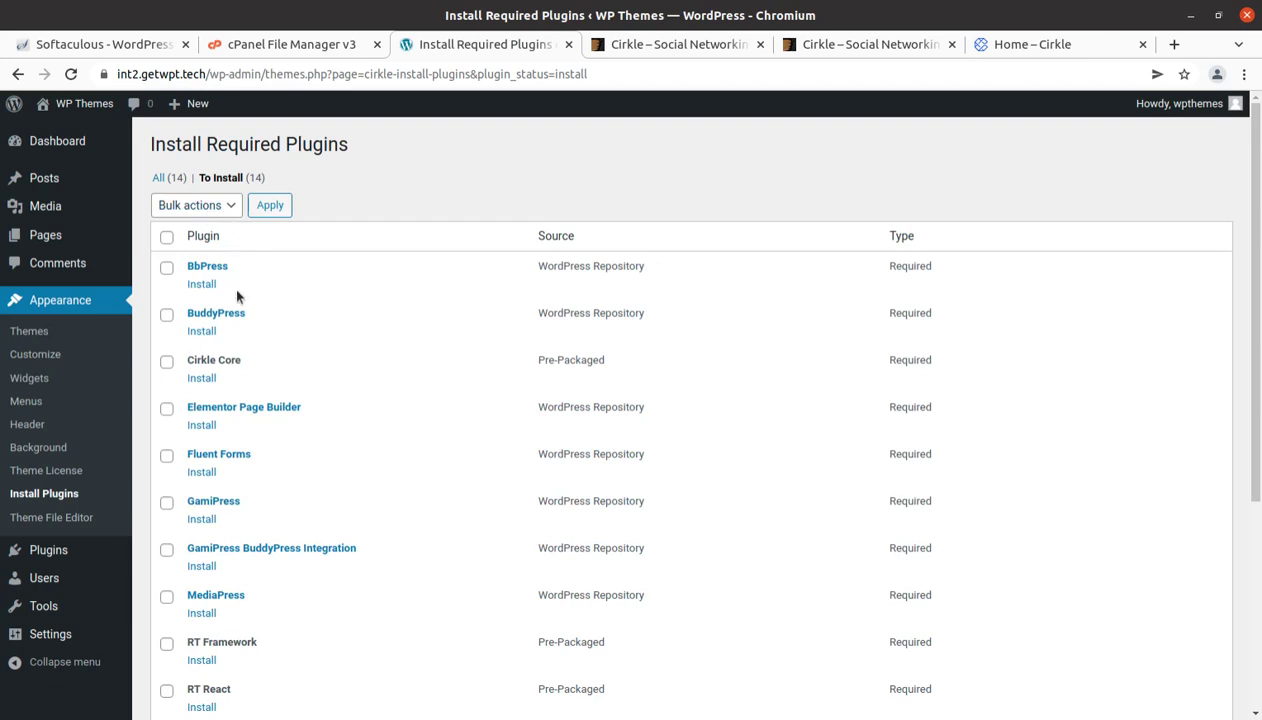
{"action": "scroll", "coordinate": [245, 329], "scroll_direction": "down", "scroll_amount": 2}
{"action": "scroll", "coordinate": [245, 329], "scroll_direction": "down", "scroll_amount": 4}
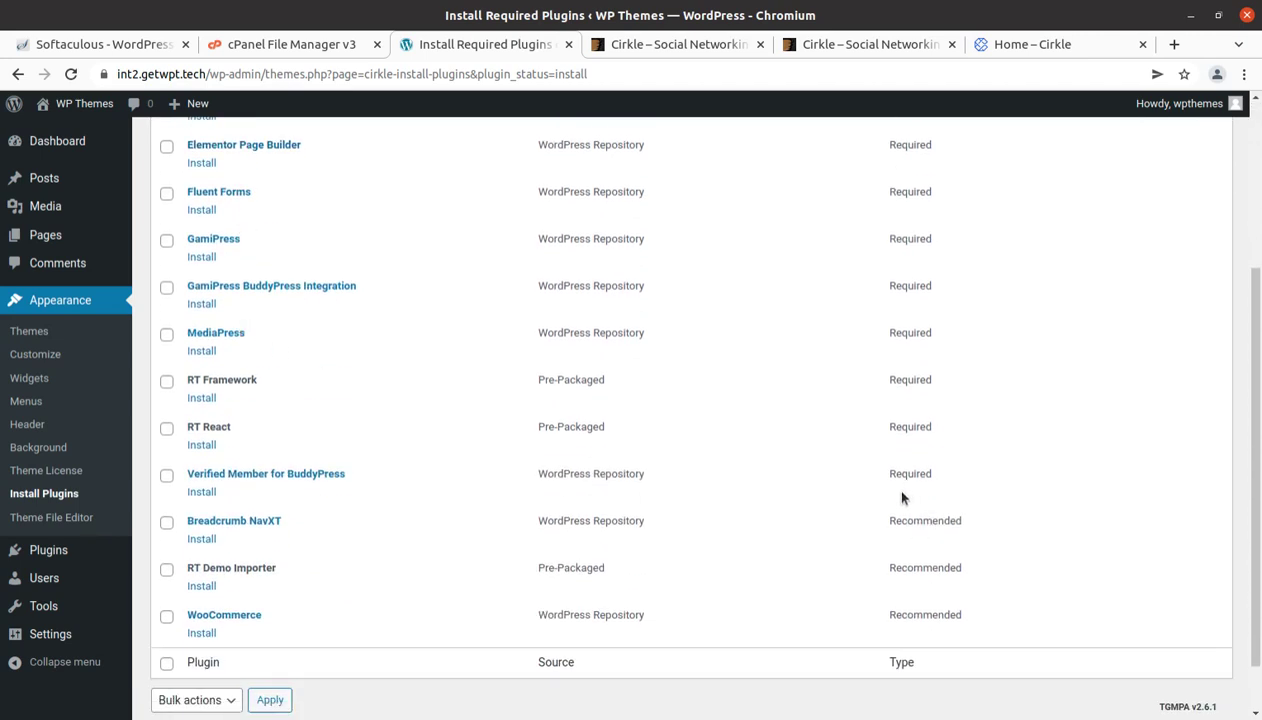
{"action": "scroll", "coordinate": [902, 497], "scroll_direction": "up", "scroll_amount": 6}
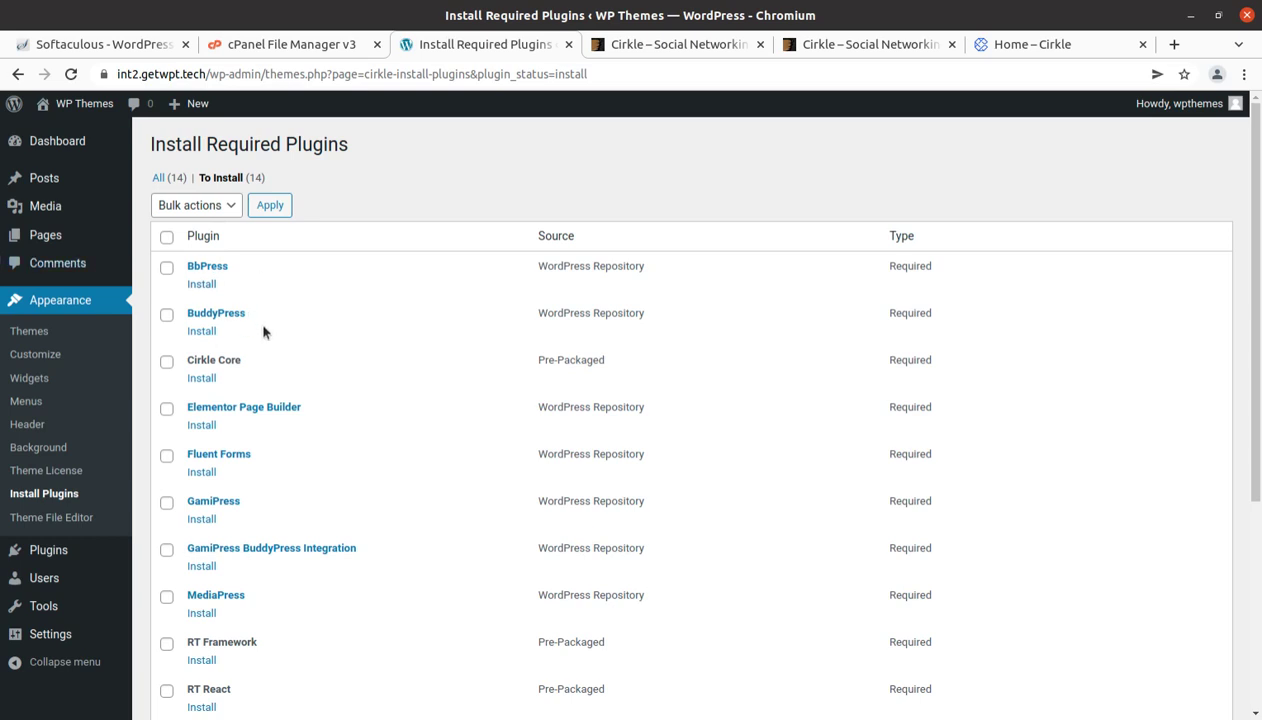
{"action": "scroll", "coordinate": [265, 370], "scroll_direction": "down", "scroll_amount": 1}
{"action": "left_click_drag", "start_coordinate": [250, 318], "coordinate": [181, 316]}
{"action": "left_click_drag", "start_coordinate": [301, 364], "coordinate": [187, 368]}
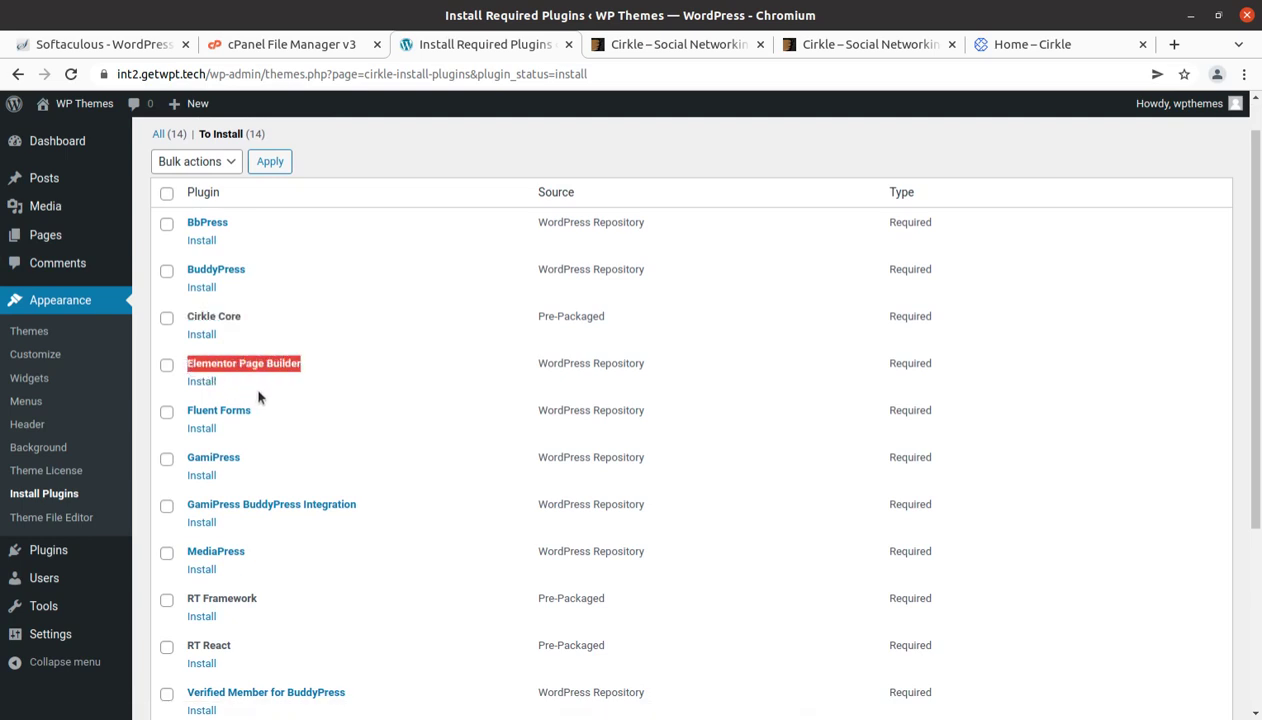
{"action": "left_click_drag", "start_coordinate": [262, 413], "coordinate": [179, 430]}
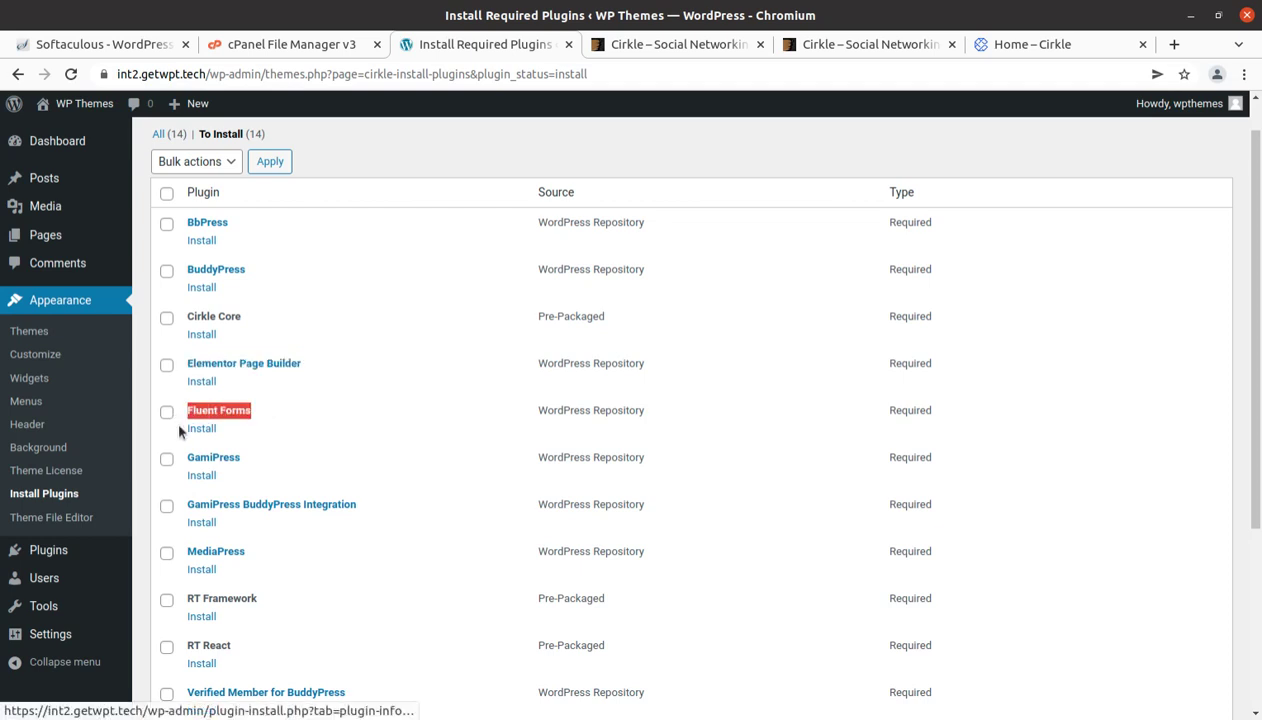
{"action": "left_click_drag", "start_coordinate": [261, 457], "coordinate": [240, 457]}
{"action": "scroll", "coordinate": [374, 516], "scroll_direction": "down", "scroll_amount": 1}
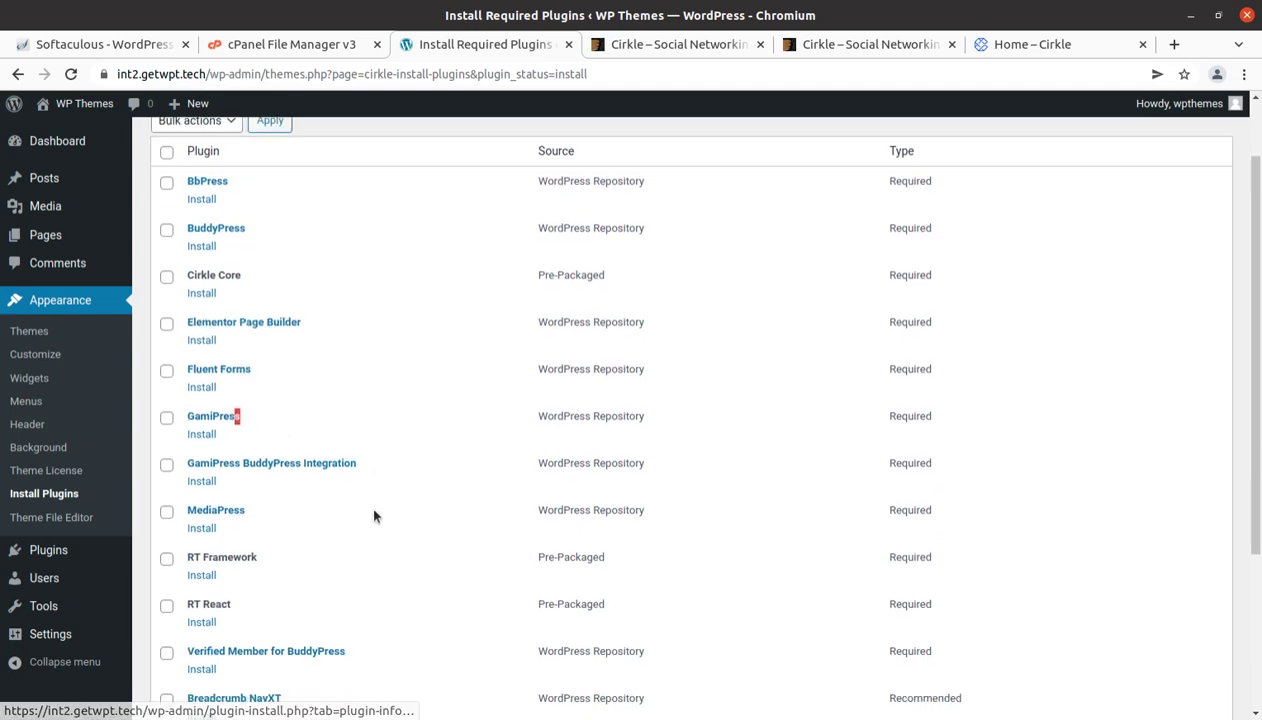
{"action": "scroll", "coordinate": [374, 516], "scroll_direction": "down", "scroll_amount": 2}
{"action": "scroll", "coordinate": [274, 530], "scroll_direction": "down", "scroll_amount": 3}
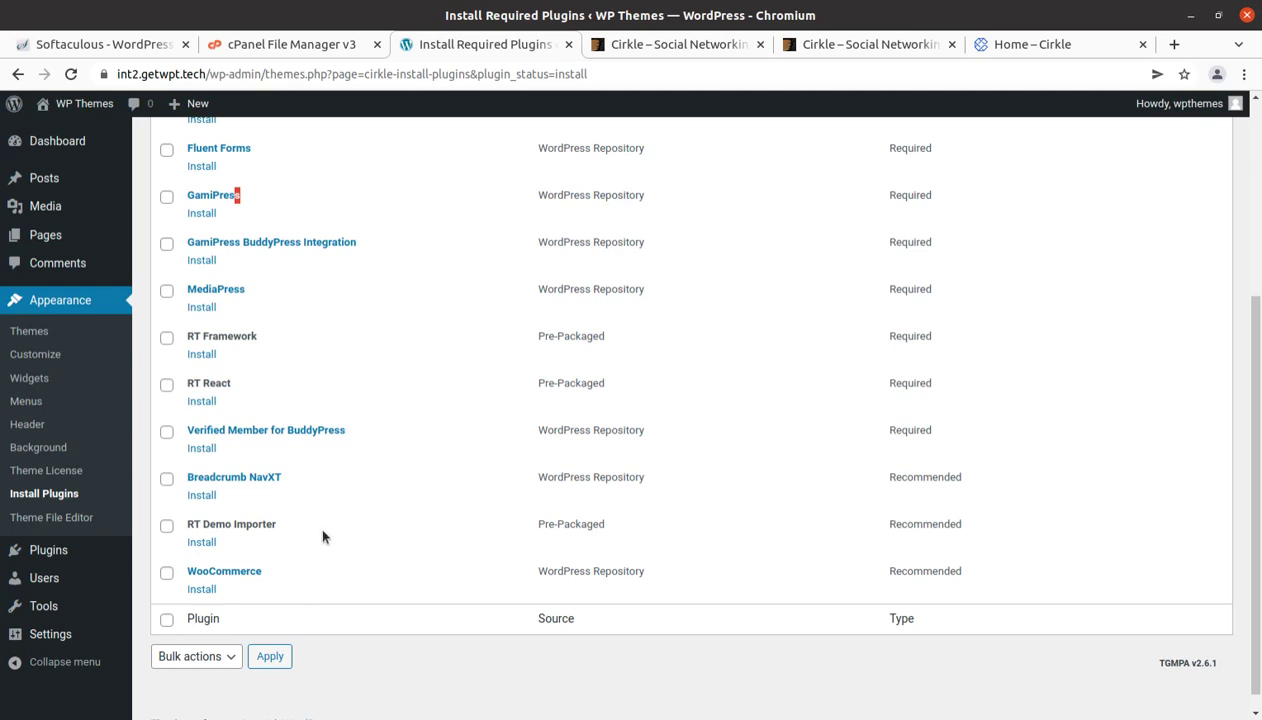
{"action": "scroll", "coordinate": [225, 532], "scroll_direction": "up", "scroll_amount": 3}
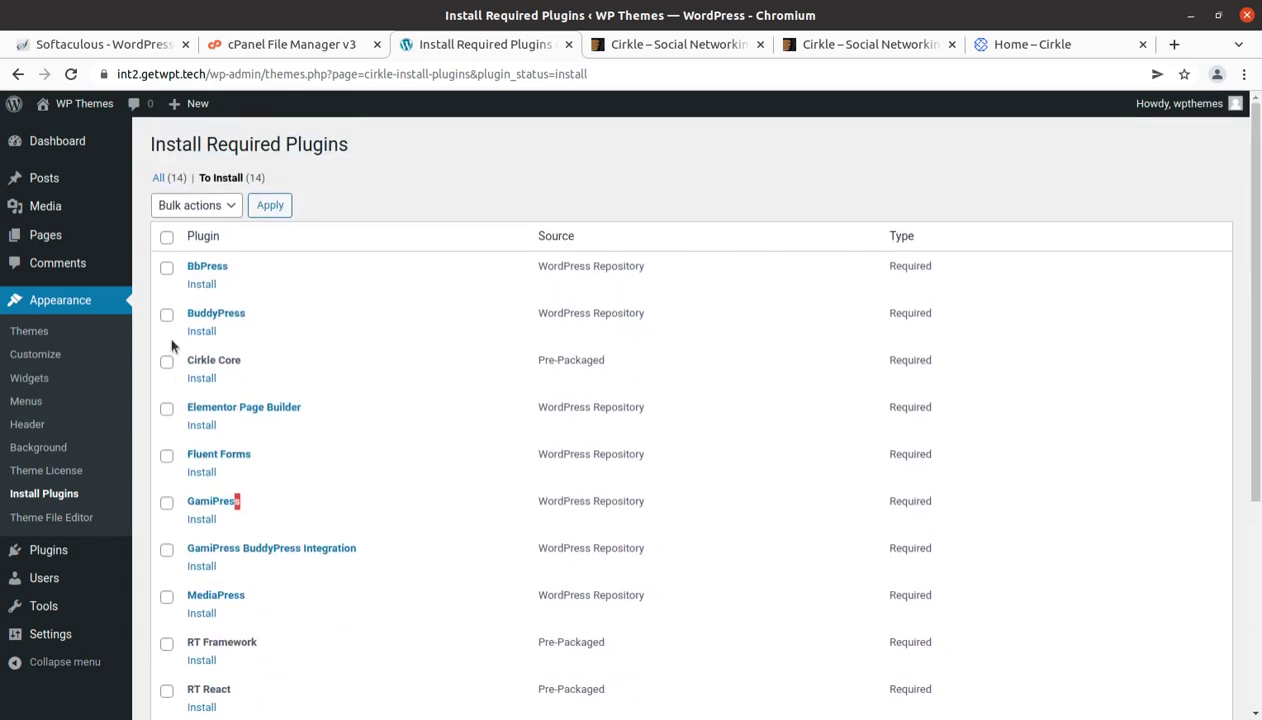
Bulk-install all 14 listed plugins and review the installation results.
{"action": "left_click", "coordinate": [166, 237]}
{"action": "left_click", "coordinate": [188, 208]}
{"action": "left_click", "coordinate": [200, 251]}
{"action": "left_click", "coordinate": [269, 207]}
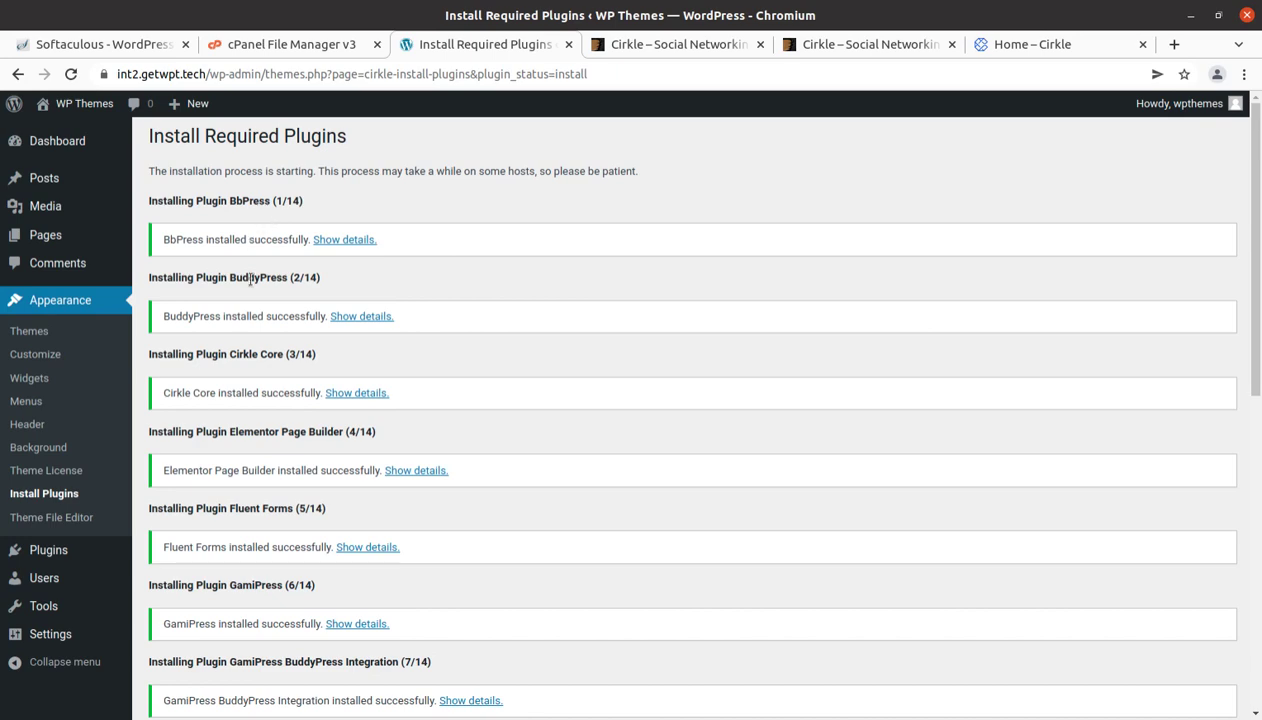
{"action": "scroll", "coordinate": [248, 278], "scroll_direction": "down", "scroll_amount": 5}
{"action": "scroll", "coordinate": [250, 279], "scroll_direction": "down", "scroll_amount": 8}
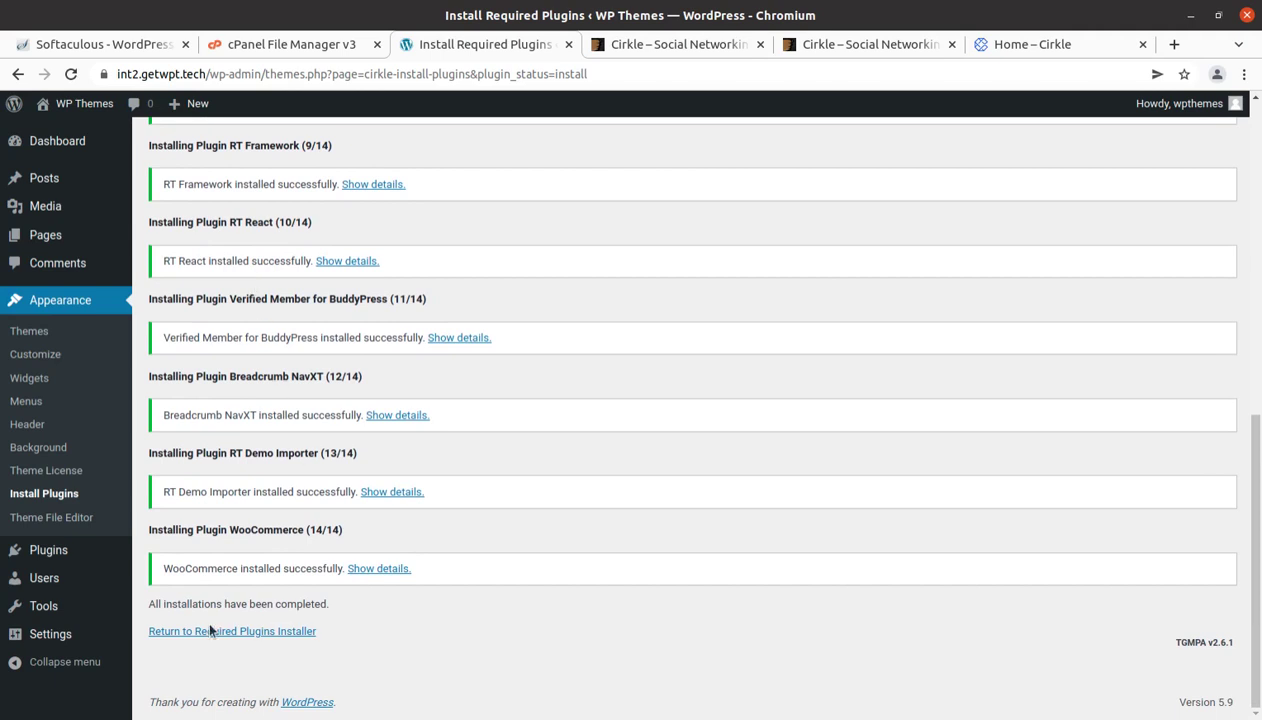
Bulk-activate all 14 installed plugins, then return to the Dashboard.
{"action": "left_click", "coordinate": [201, 631]}
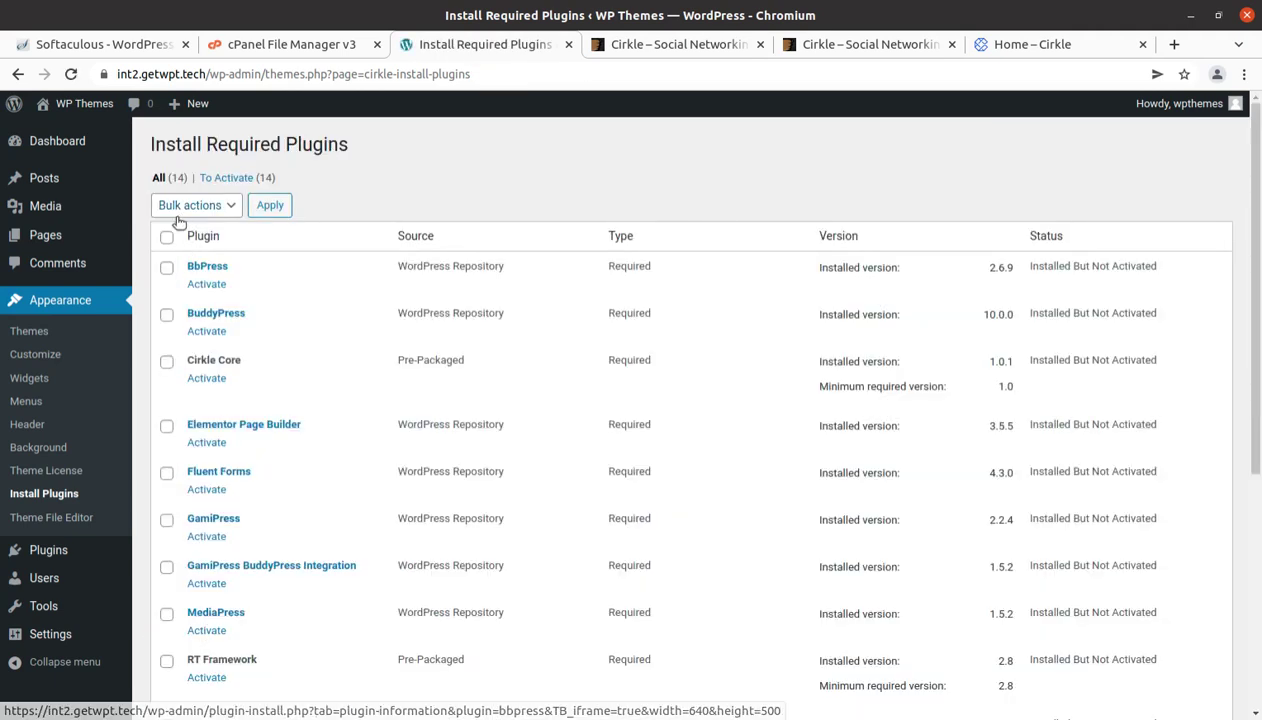
{"action": "left_click", "coordinate": [166, 236]}
{"action": "left_click", "coordinate": [187, 207]}
{"action": "left_click", "coordinate": [186, 269]}
{"action": "left_click", "coordinate": [272, 210]}
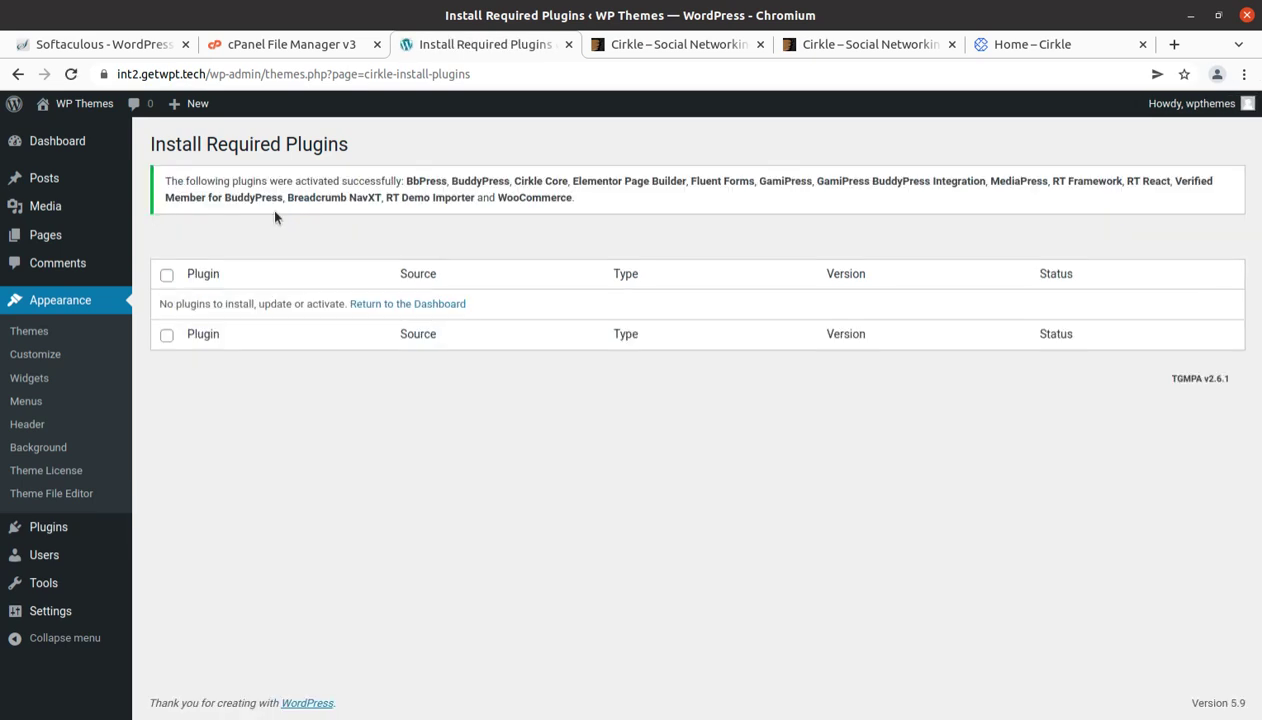
{"action": "left_click", "coordinate": [60, 140]}
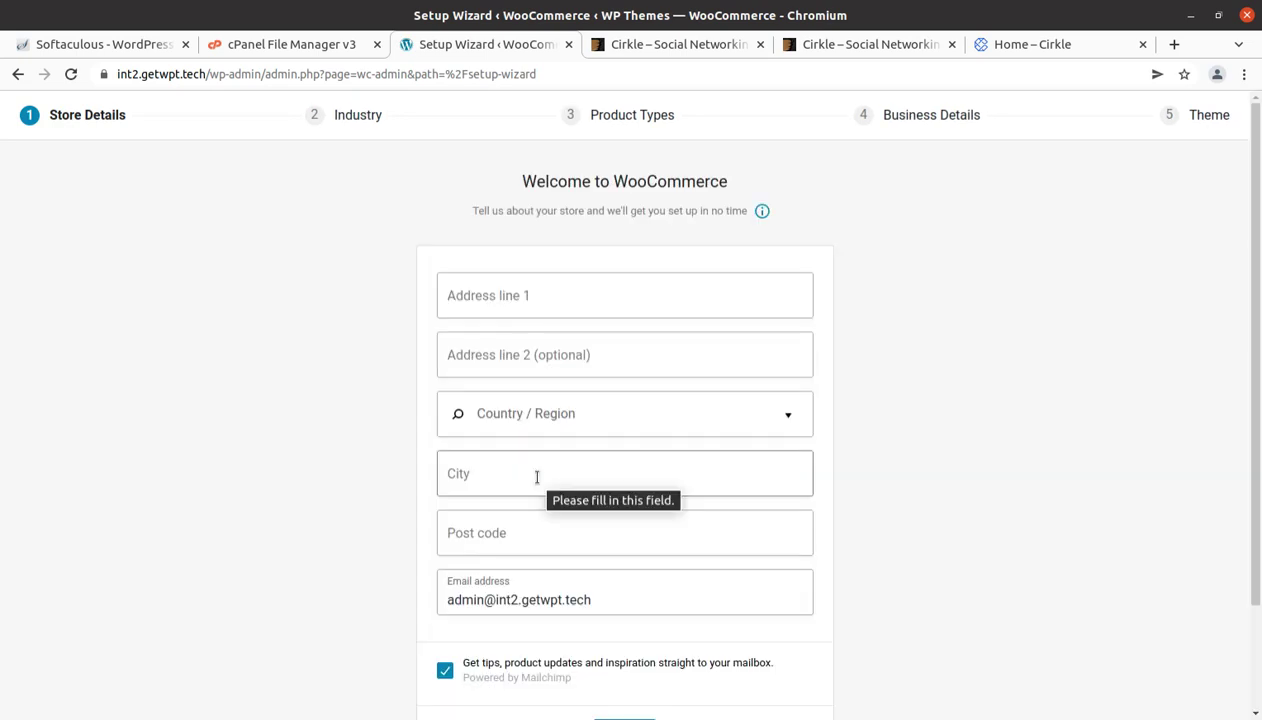
Skip the WooCommerce store details, opting out of tips emails and declining usage tracking.
{"action": "scroll", "coordinate": [563, 565], "scroll_direction": "down", "scroll_amount": 1}
{"action": "scroll", "coordinate": [563, 565], "scroll_direction": "down", "scroll_amount": 1}
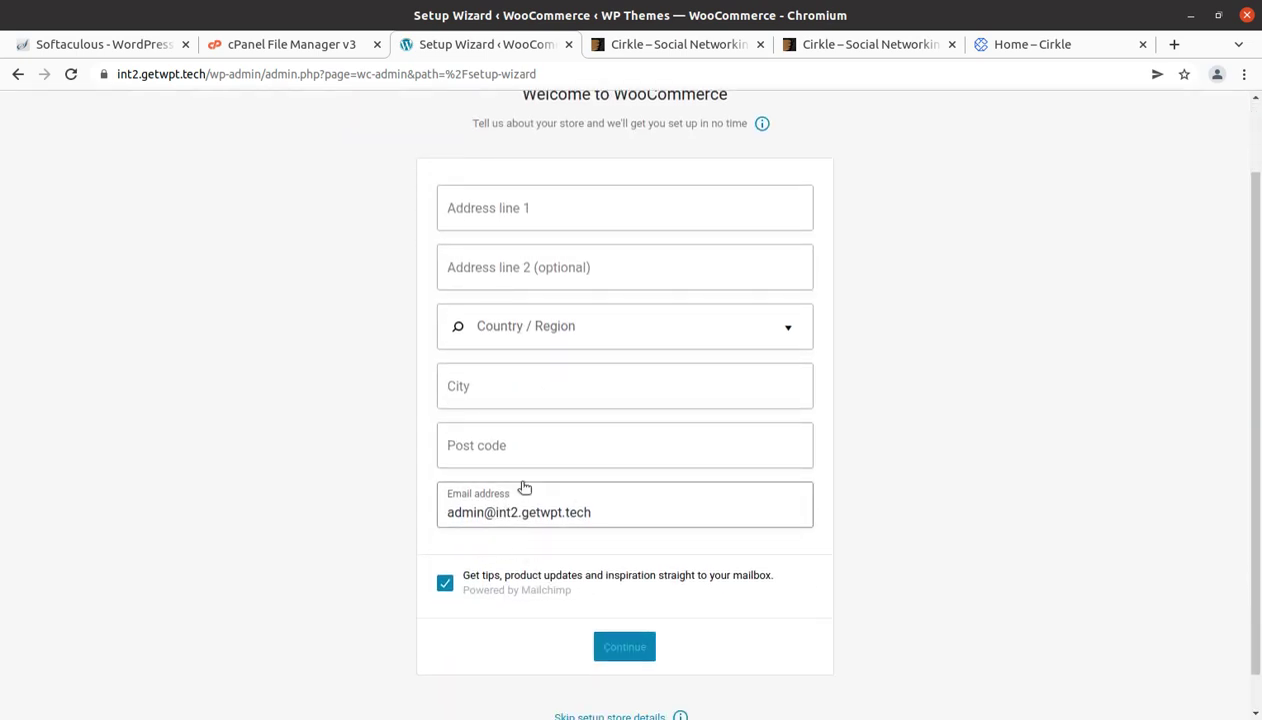
{"action": "left_click", "coordinate": [444, 585]}
{"action": "scroll", "coordinate": [597, 653], "scroll_direction": "down", "scroll_amount": 1}
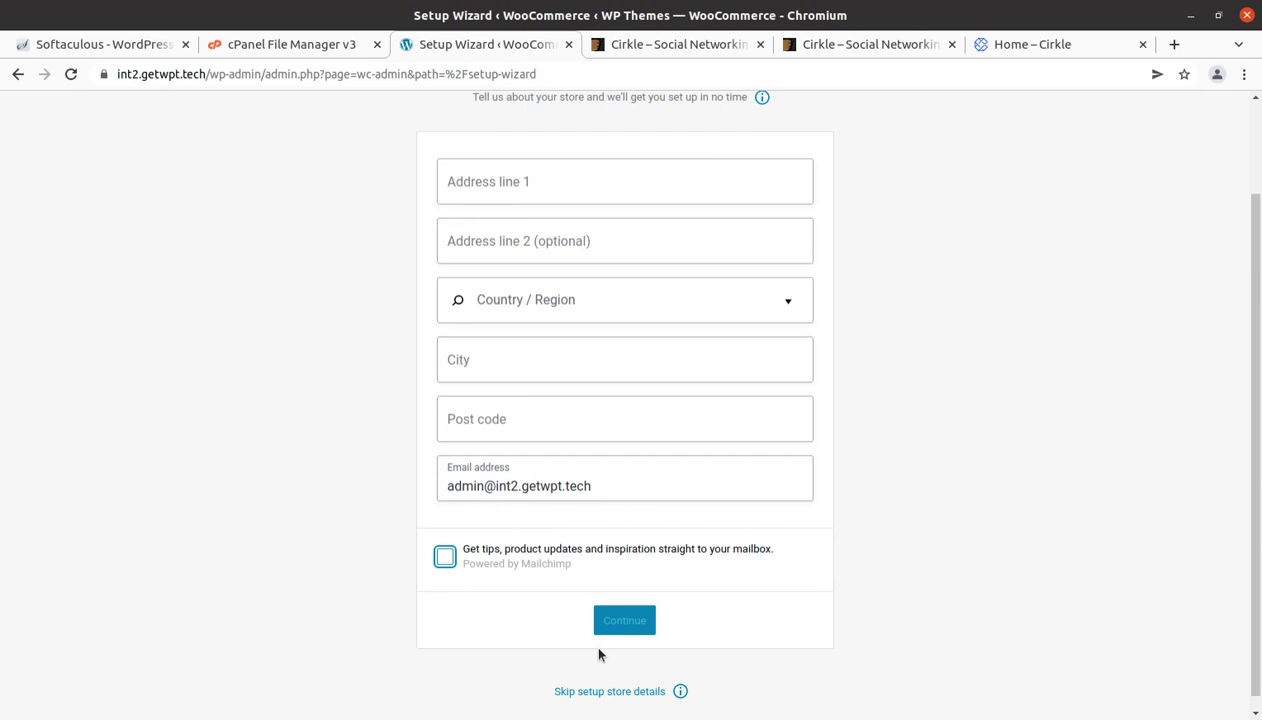
{"action": "left_click", "coordinate": [608, 680]}
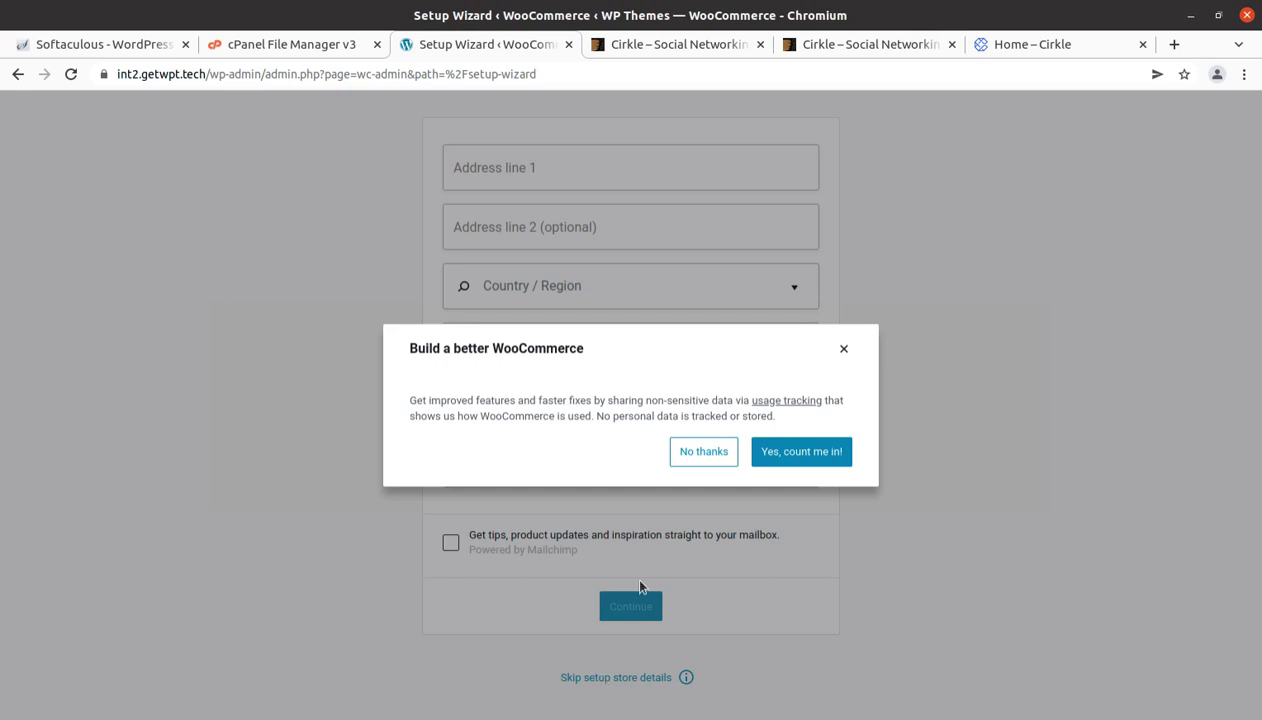
{"action": "left_click", "coordinate": [694, 452]}
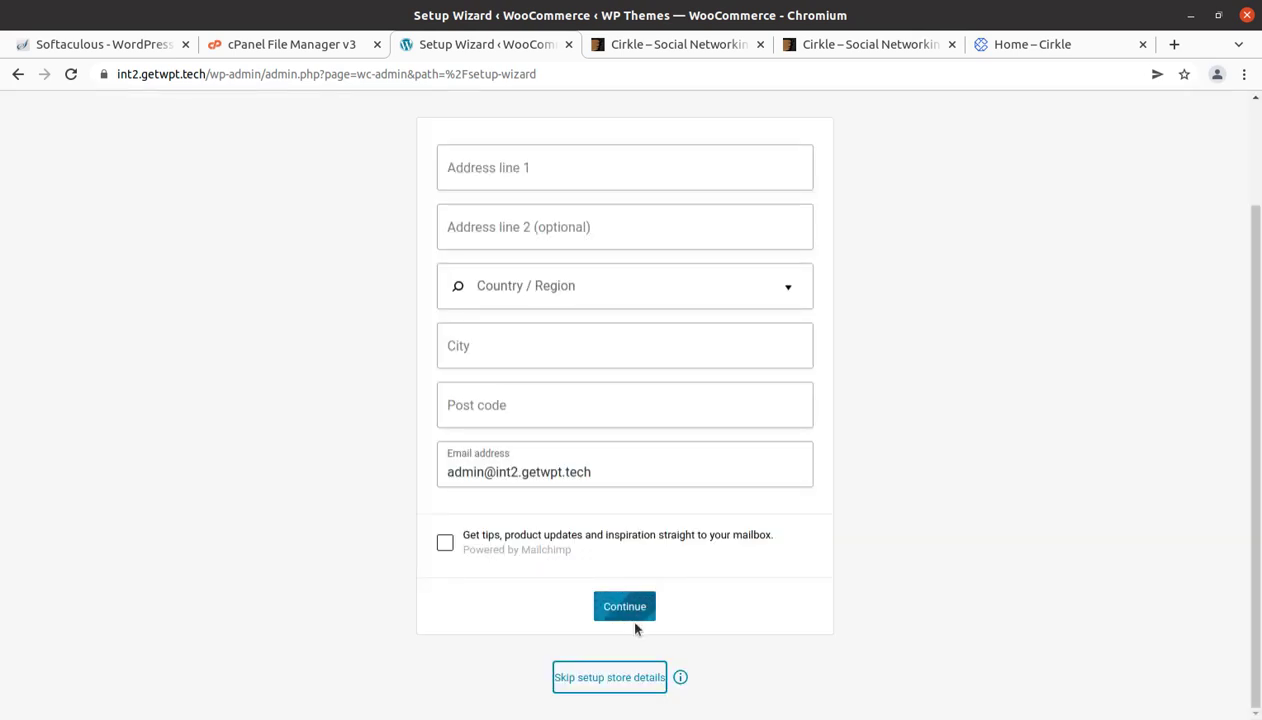
{"action": "left_click", "coordinate": [634, 618]}
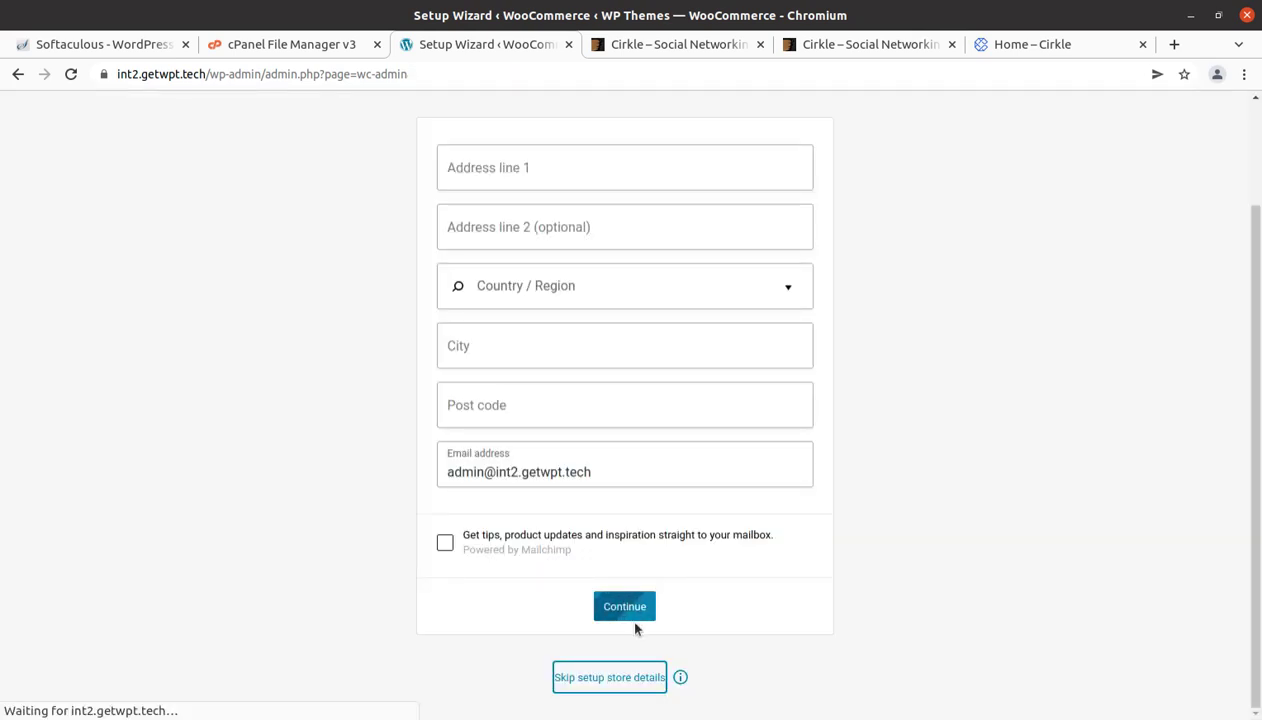
Close the WooCommerce welcome message and open the live site in a new tab.
{"action": "left_click", "coordinate": [822, 238]}
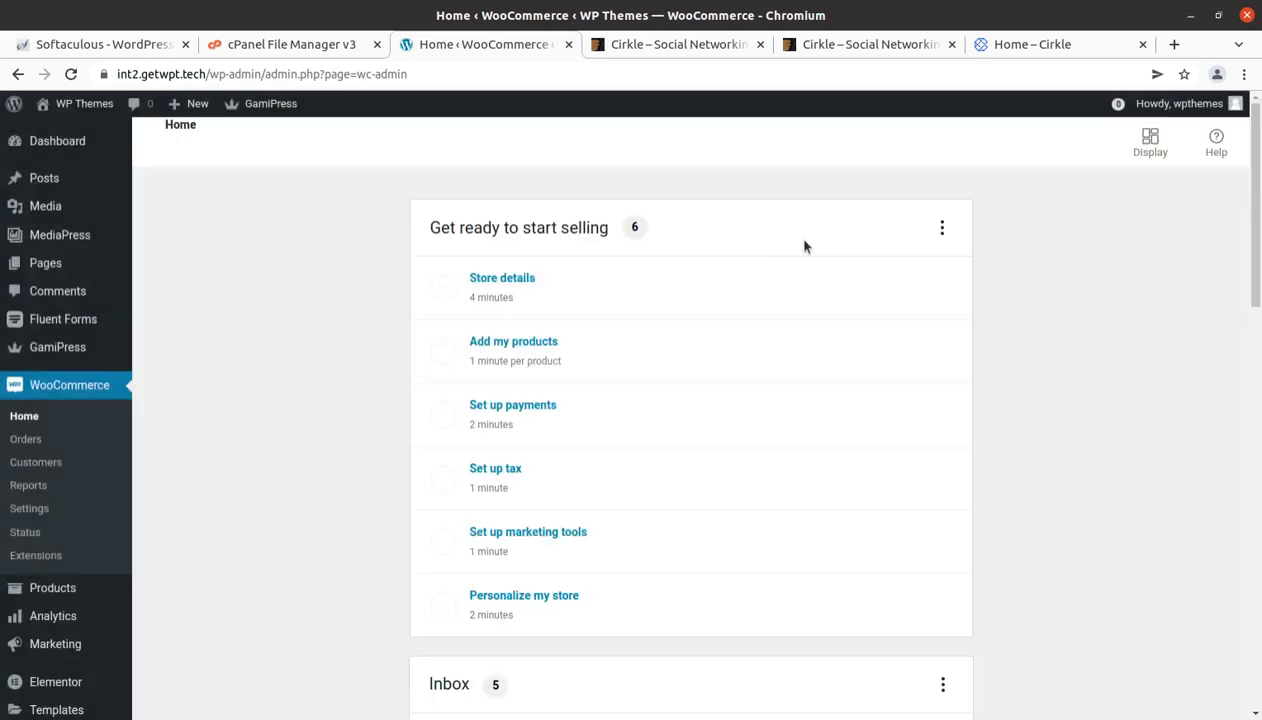
{"action": "mouse_move", "coordinate": [75, 104]}
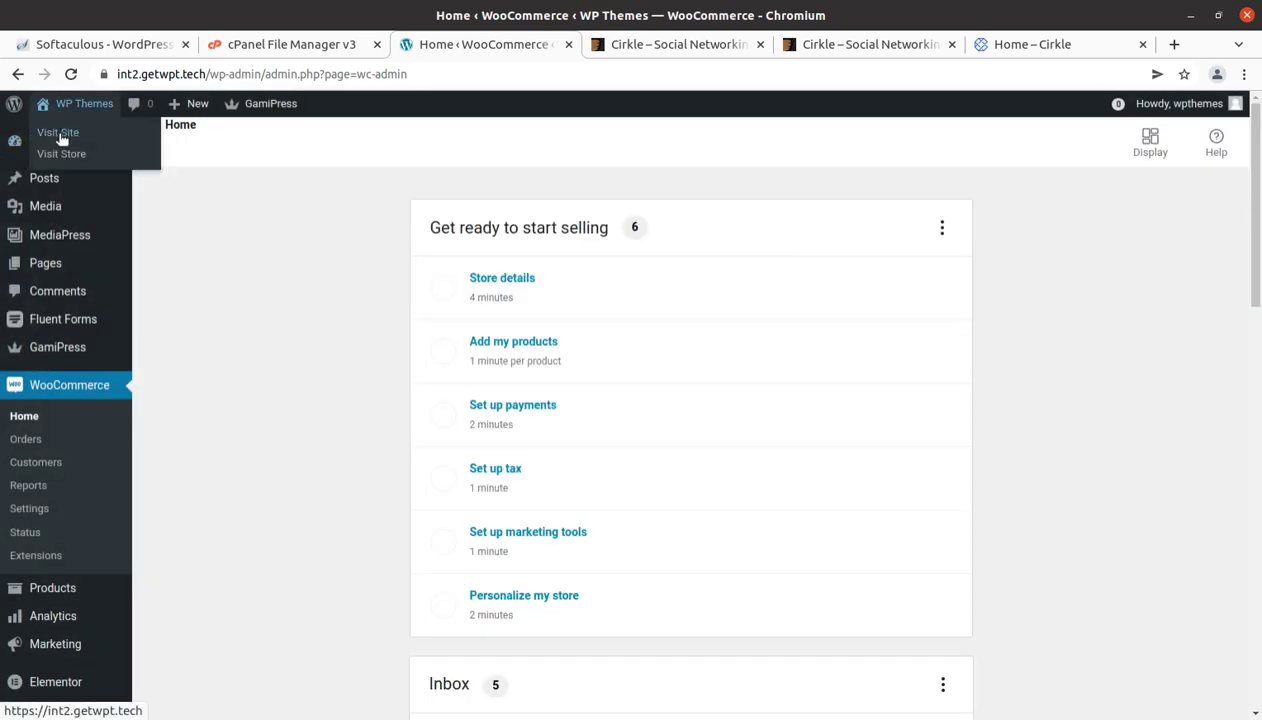
{"action": "middle_click", "coordinate": [59, 134]}
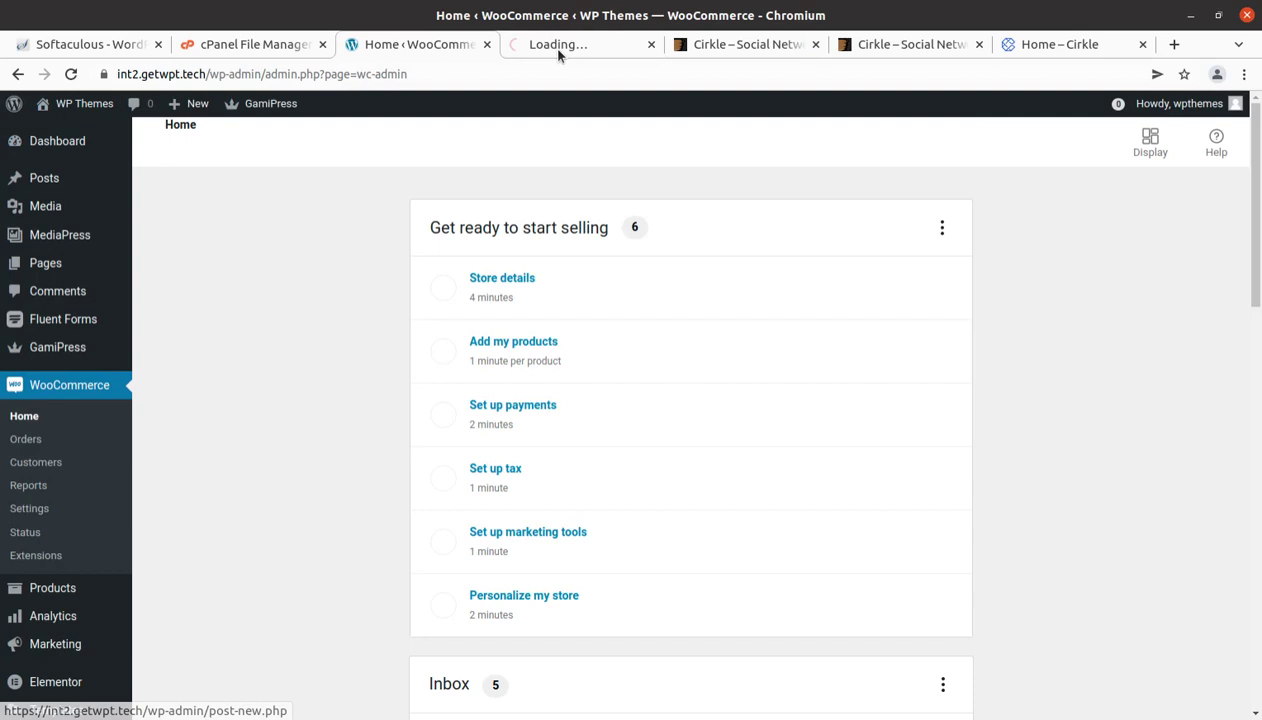
Browse the site's Hello world front page, toggling dark mode on and back off.
{"action": "left_click", "coordinate": [551, 46]}
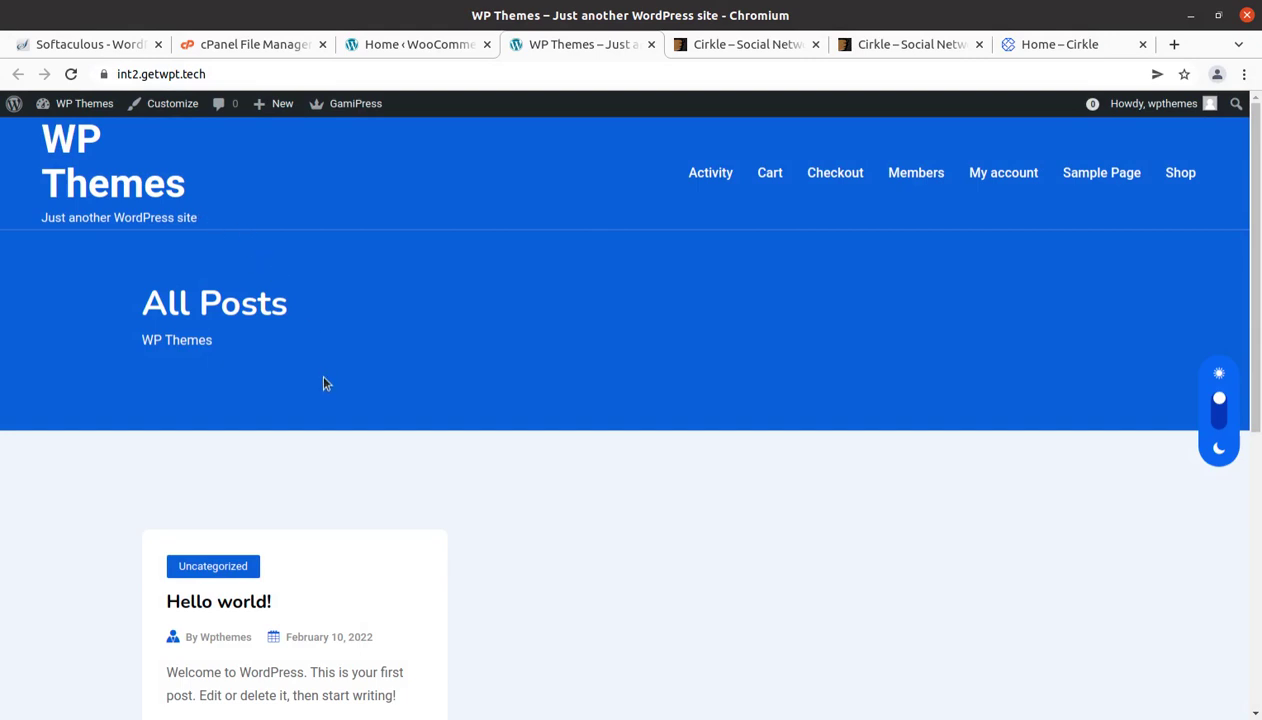
{"action": "scroll", "coordinate": [323, 378], "scroll_direction": "down", "scroll_amount": 3}
{"action": "scroll", "coordinate": [323, 378], "scroll_direction": "down", "scroll_amount": 2}
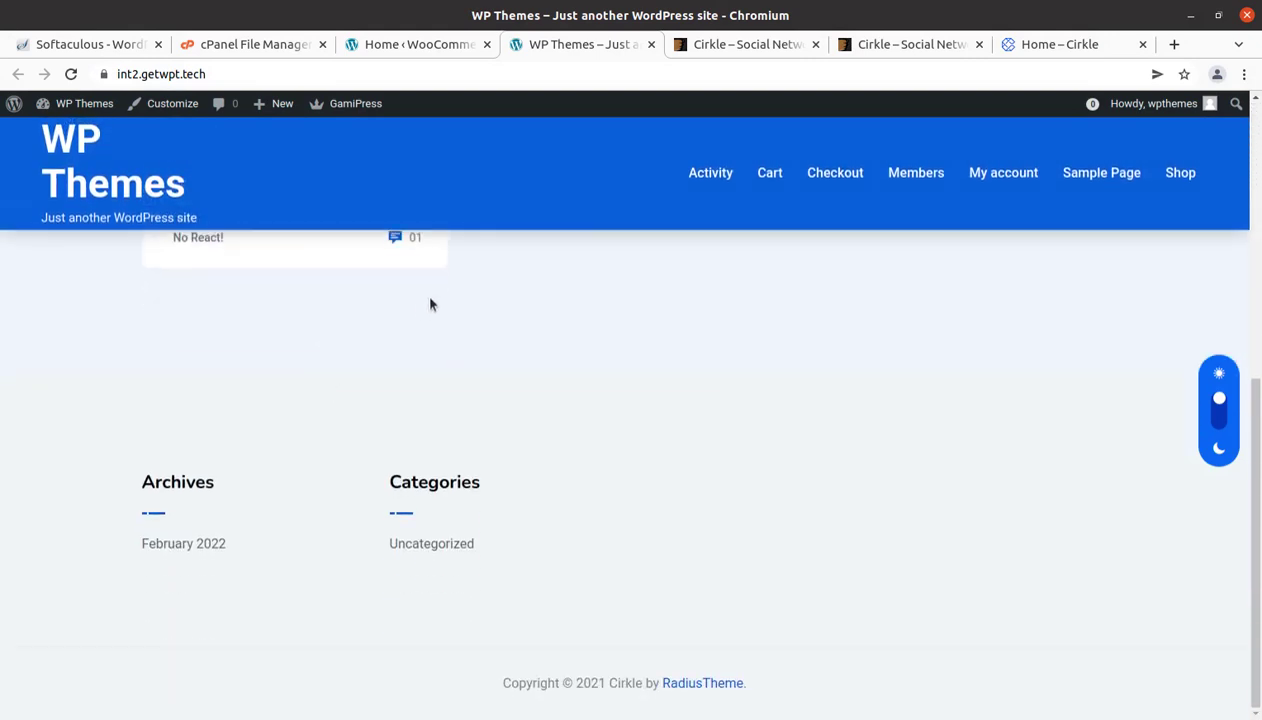
{"action": "scroll", "coordinate": [430, 303], "scroll_direction": "up", "scroll_amount": 2}
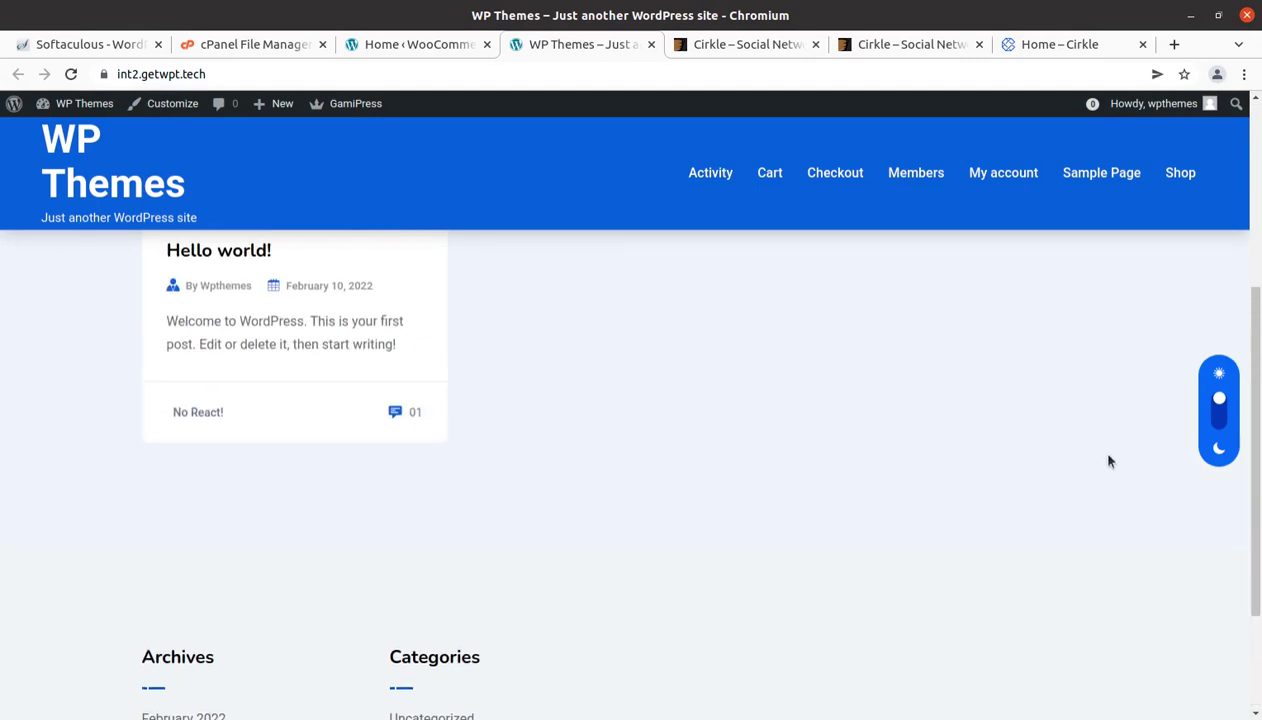
{"action": "left_click", "coordinate": [1226, 427]}
{"action": "left_click", "coordinate": [1218, 402]}
{"action": "scroll", "coordinate": [250, 405], "scroll_direction": "up", "scroll_amount": 3}
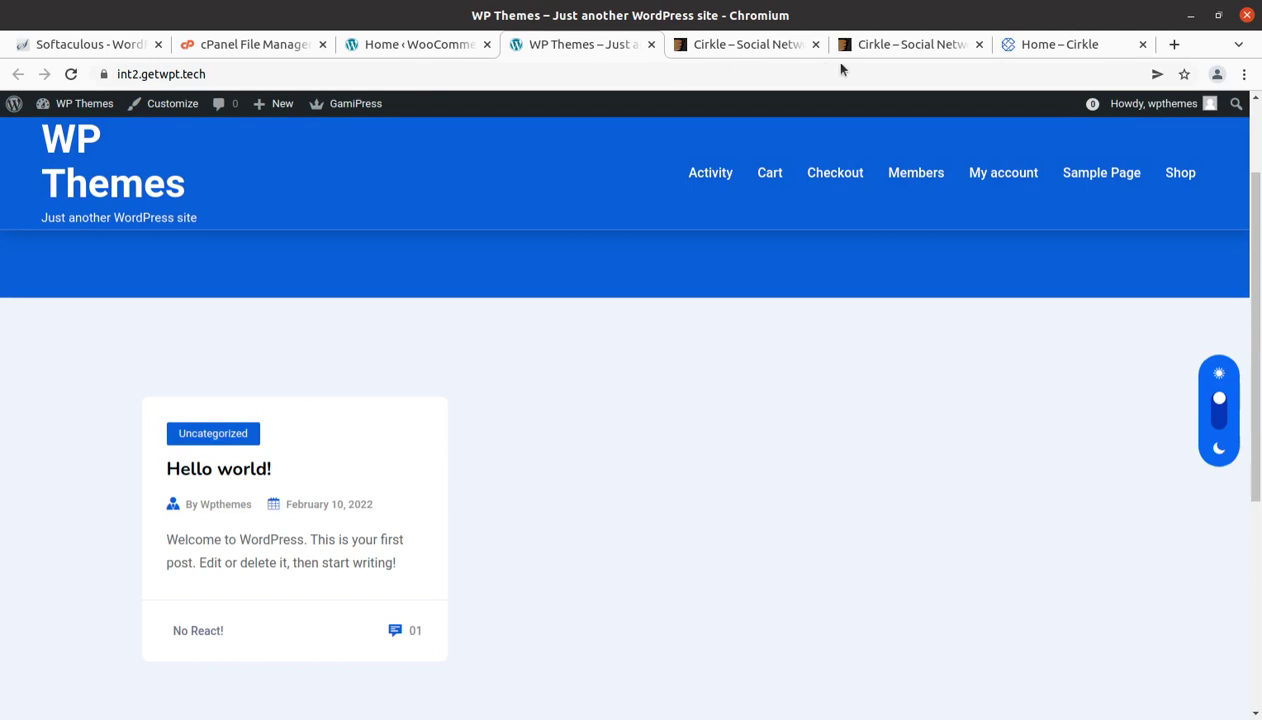
Glance at the ThemeForest Cirkle preview and demo home tabs, then return to WooCommerce admin home.
{"action": "left_click", "coordinate": [408, 46]}
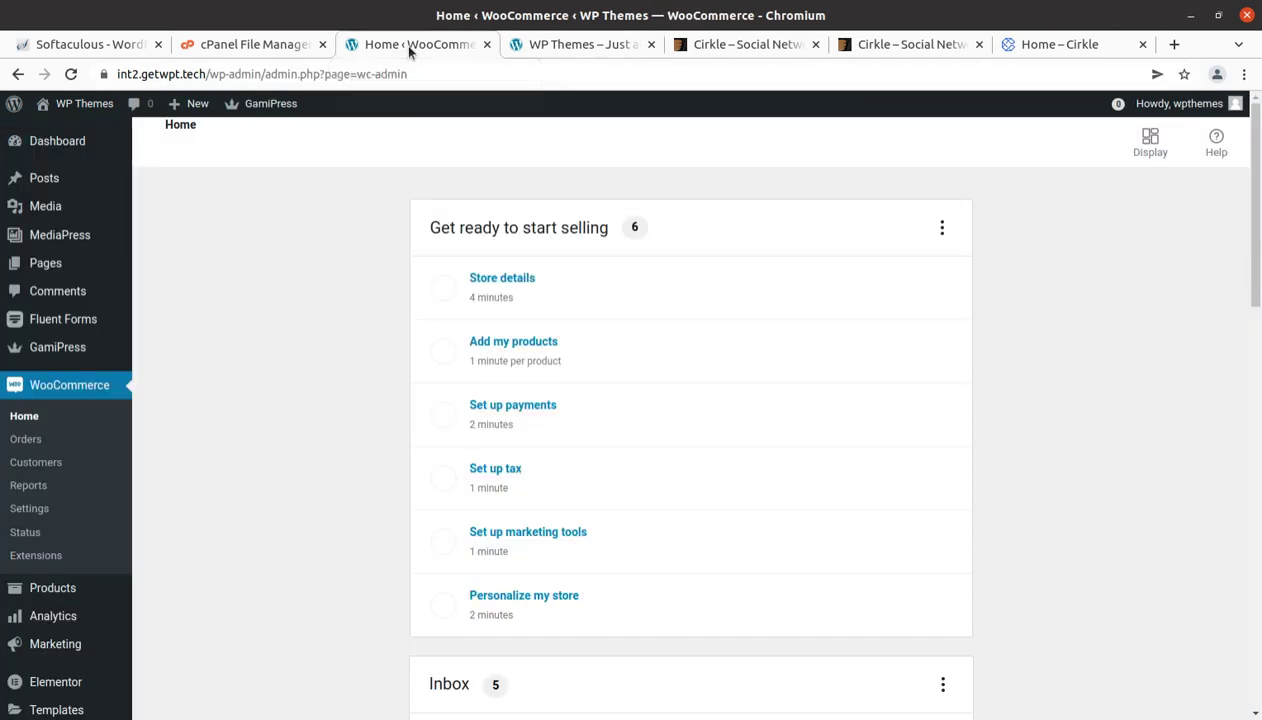
{"action": "left_click", "coordinate": [905, 46]}
{"action": "left_click", "coordinate": [1030, 44]}
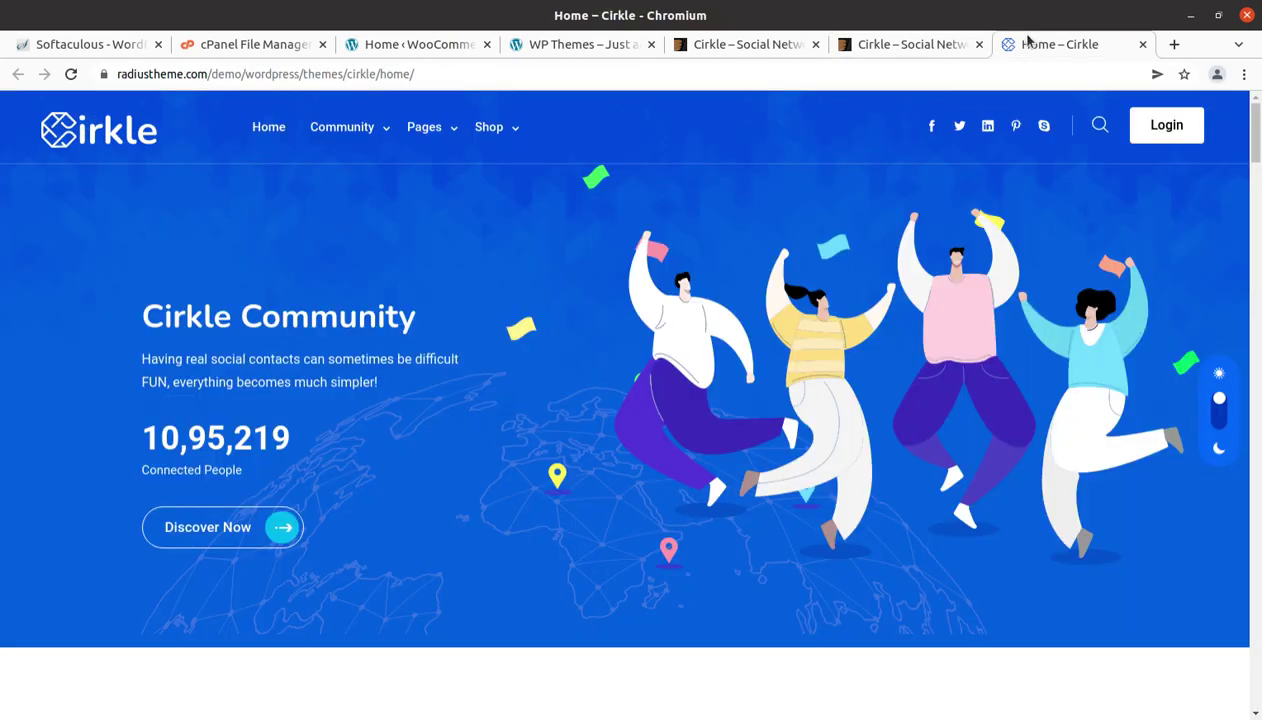
{"action": "left_click", "coordinate": [403, 45]}
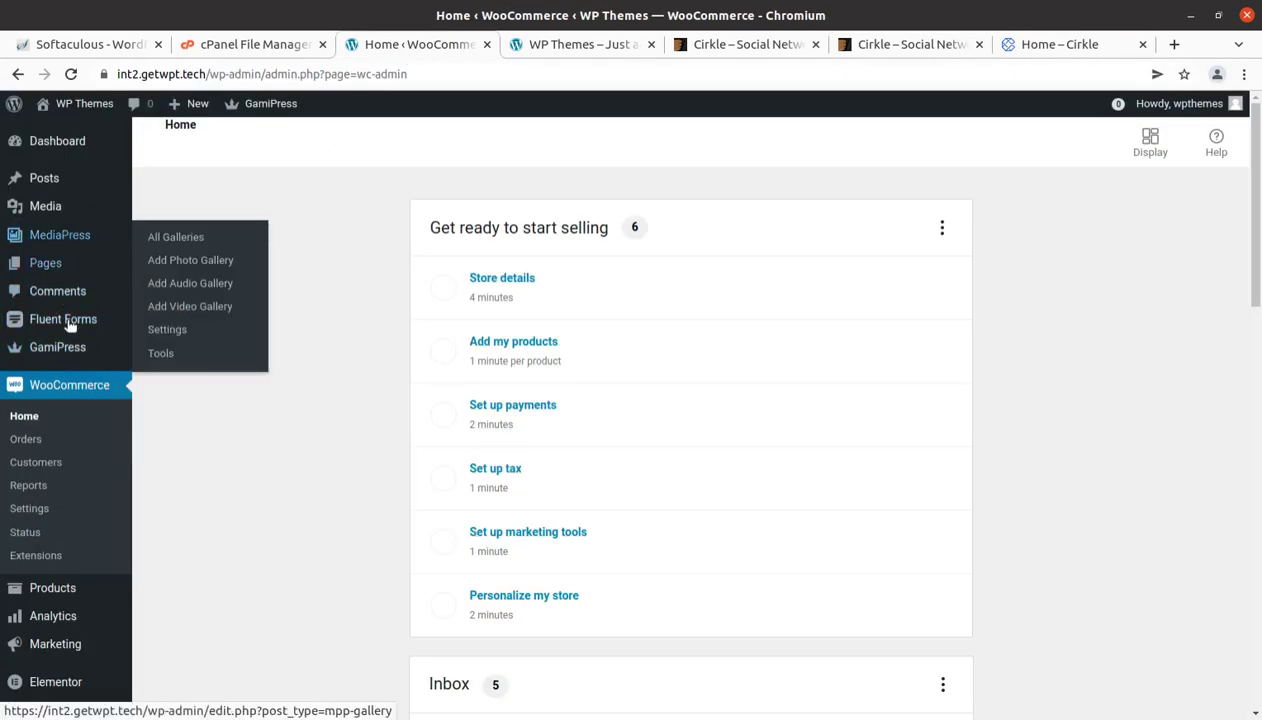
Check the Appearance > Theme License page, then go to Tools > Demo Content Install.
{"action": "scroll", "coordinate": [71, 377], "scroll_direction": "down", "scroll_amount": 3}
{"action": "scroll", "coordinate": [71, 377], "scroll_direction": "down", "scroll_amount": 3}
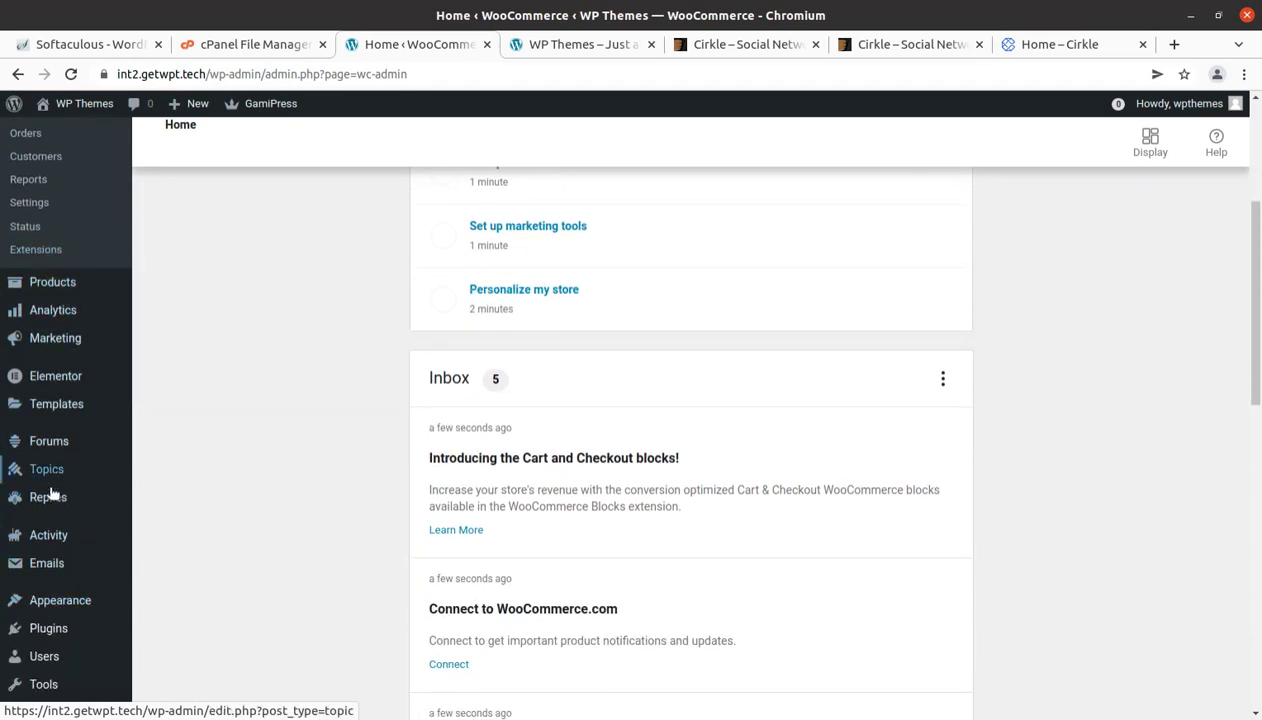
{"action": "mouse_move", "coordinate": [51, 500]}
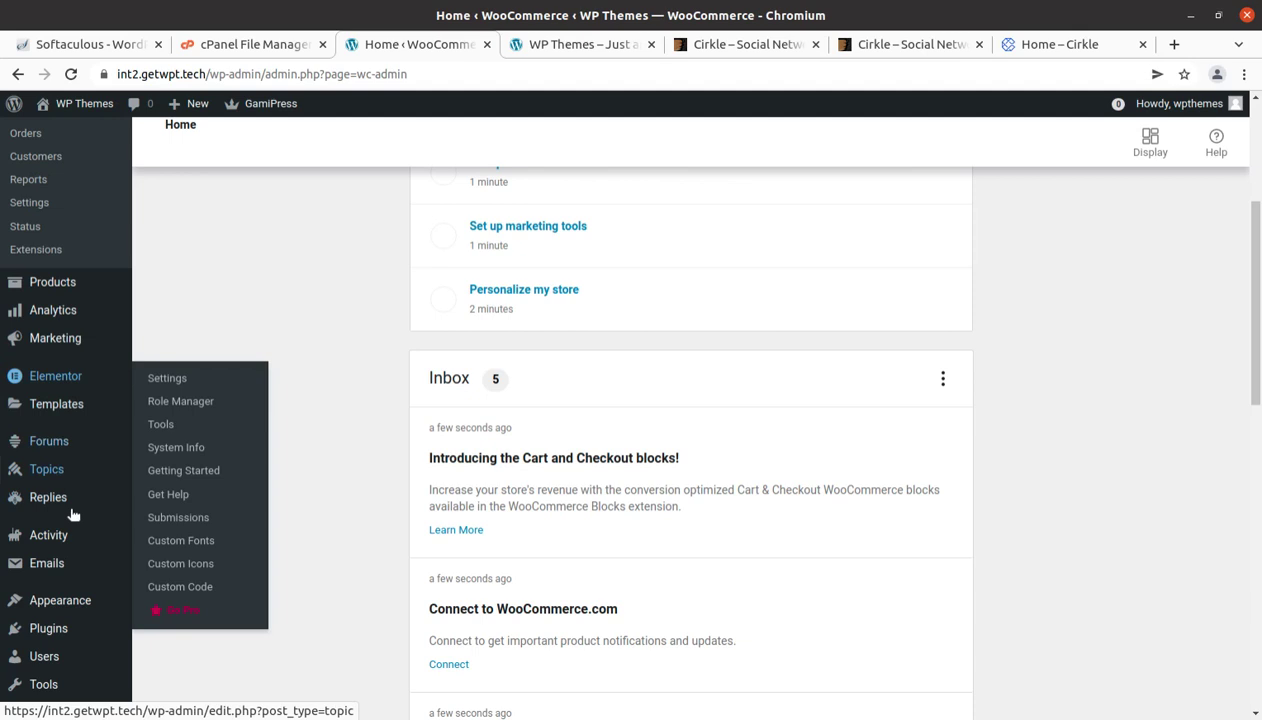
{"action": "scroll", "coordinate": [85, 450], "scroll_direction": "down", "scroll_amount": 4}
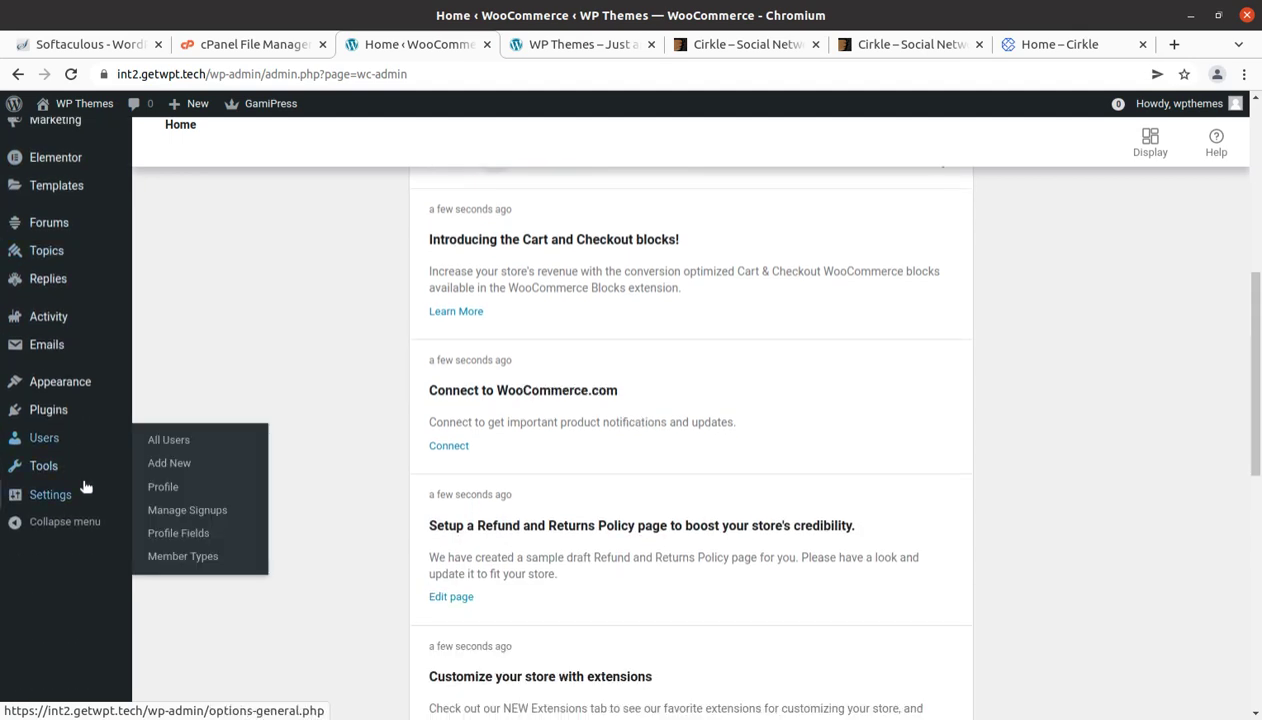
{"action": "scroll", "coordinate": [83, 487], "scroll_direction": "up", "scroll_amount": 2}
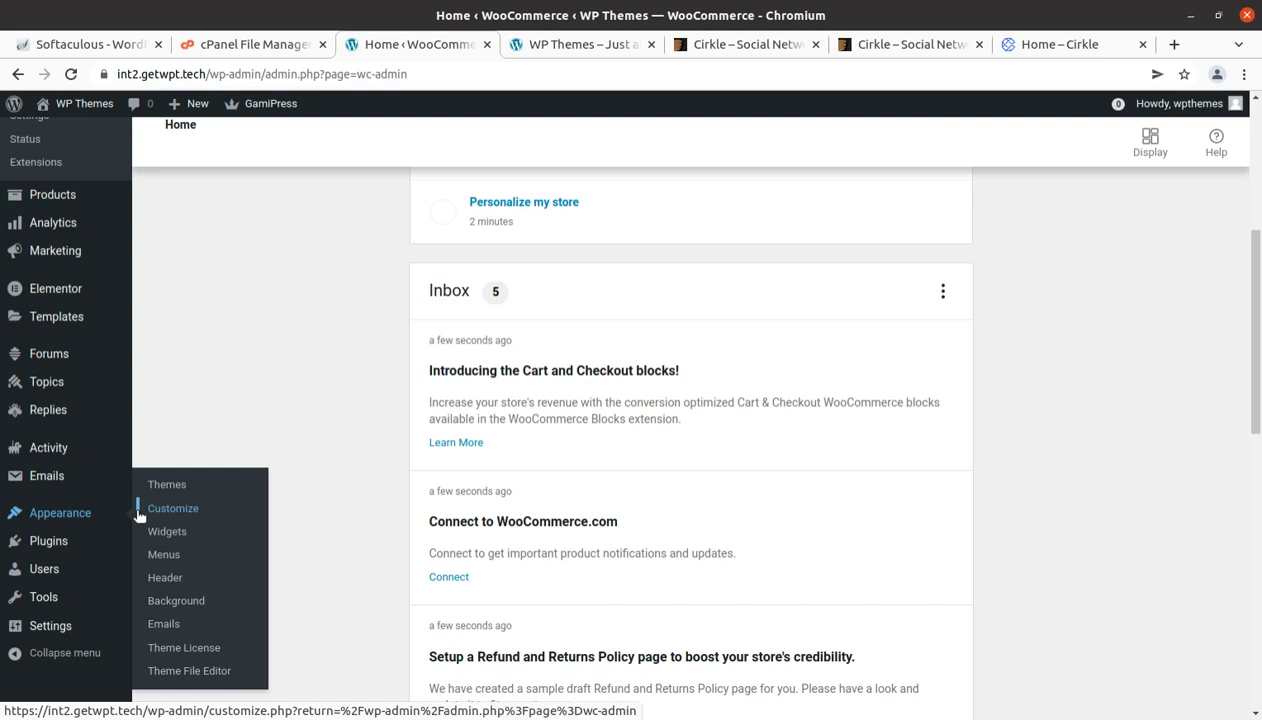
{"action": "mouse_move", "coordinate": [14, 653]}
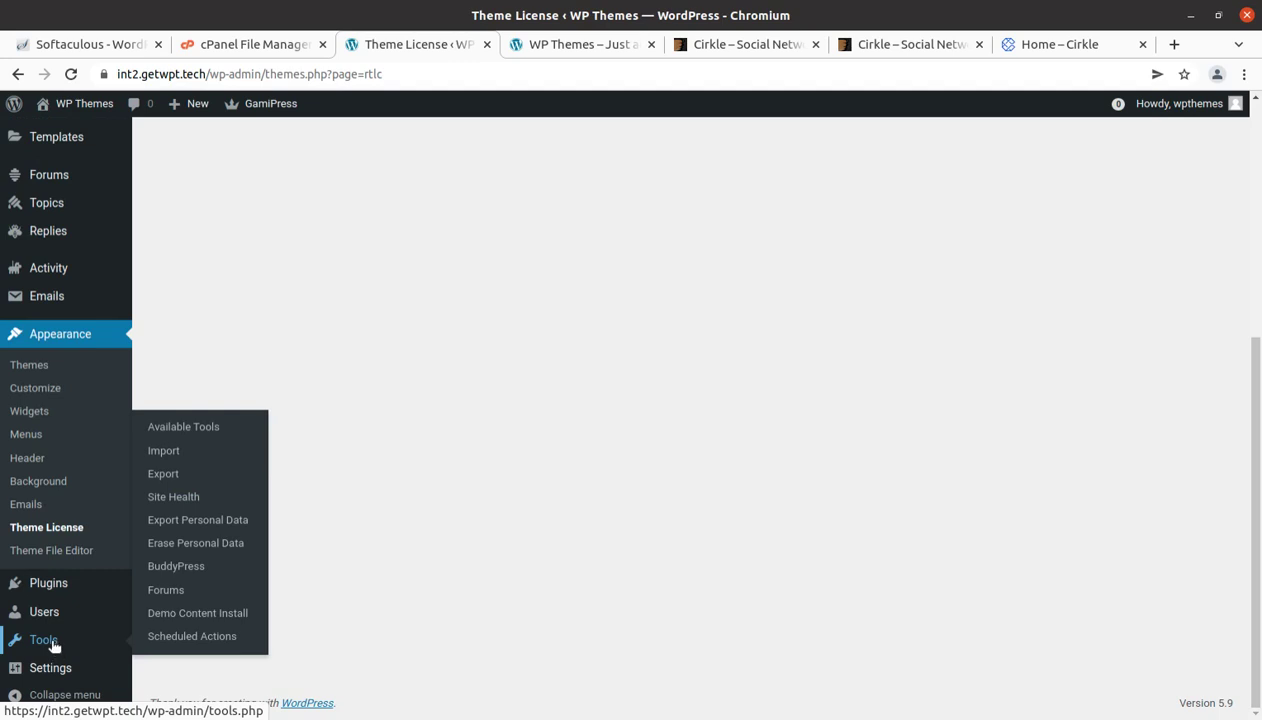
{"action": "left_click", "coordinate": [178, 620]}
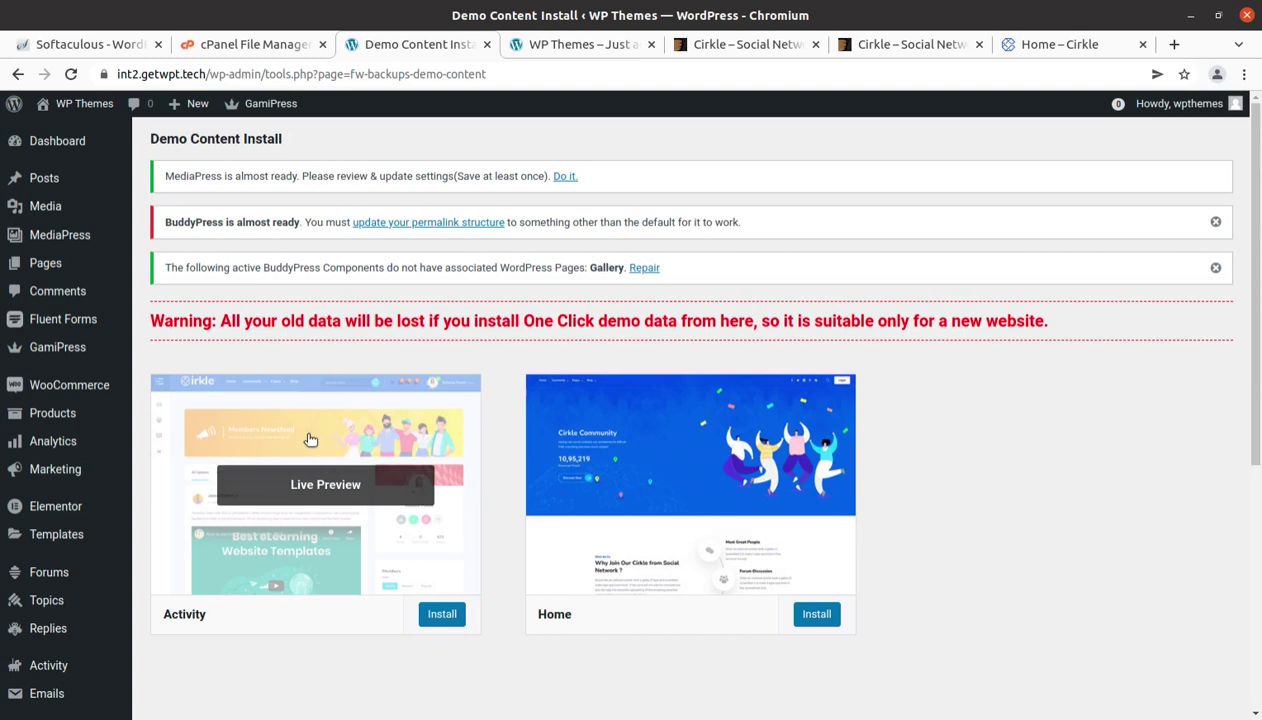
Install the Home demo content, accepting the warning that existing site data will be deleted.
{"action": "scroll", "coordinate": [305, 434], "scroll_direction": "down", "scroll_amount": 1}
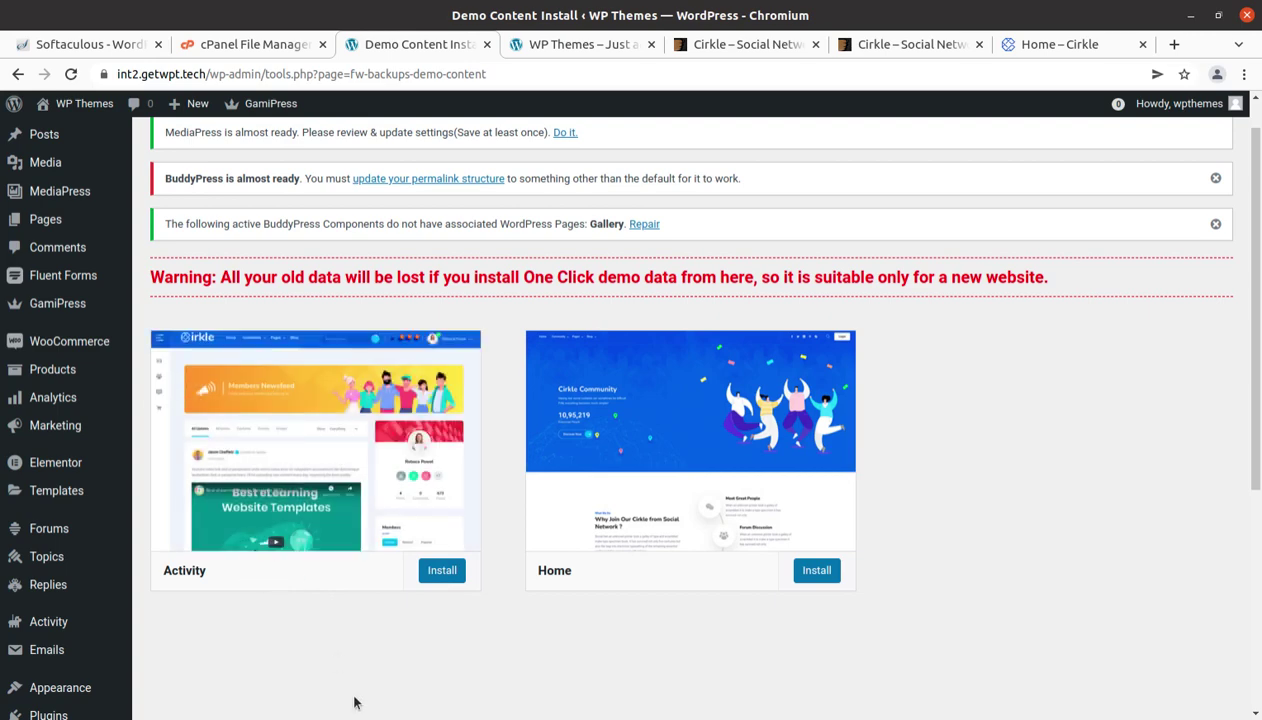
{"action": "mouse_move", "coordinate": [777, 437]}
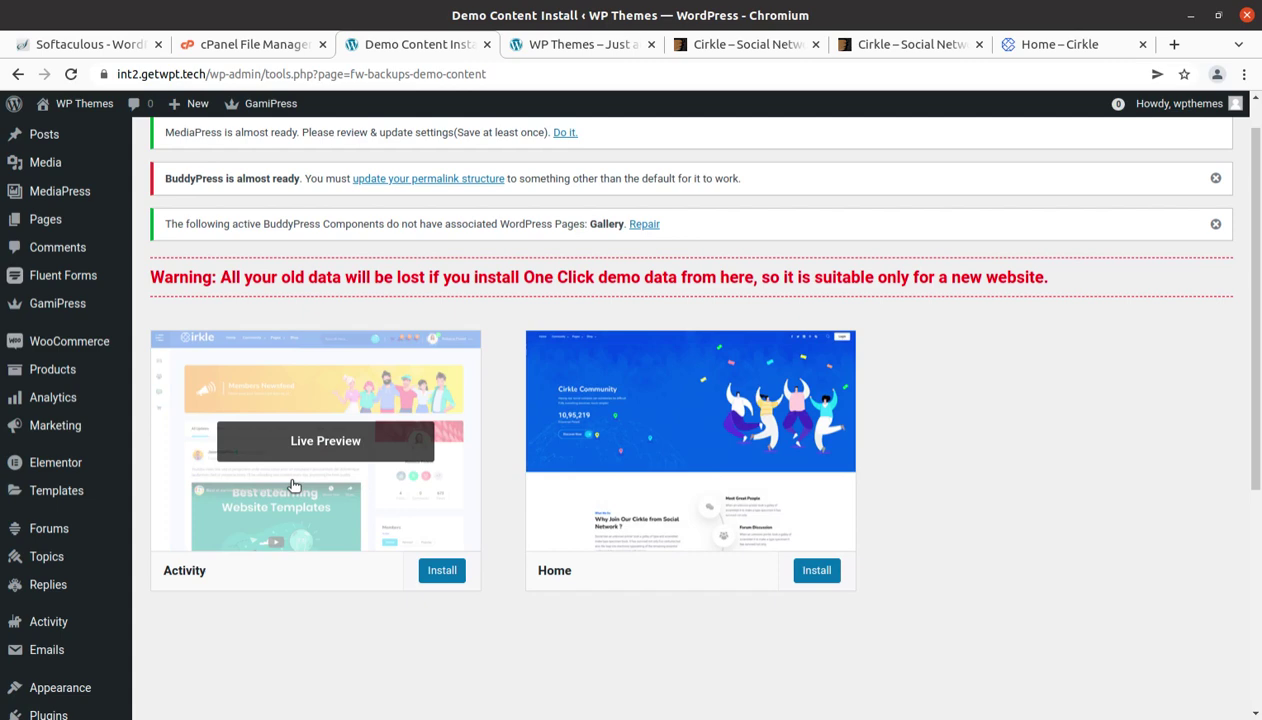
{"action": "mouse_move", "coordinate": [654, 506]}
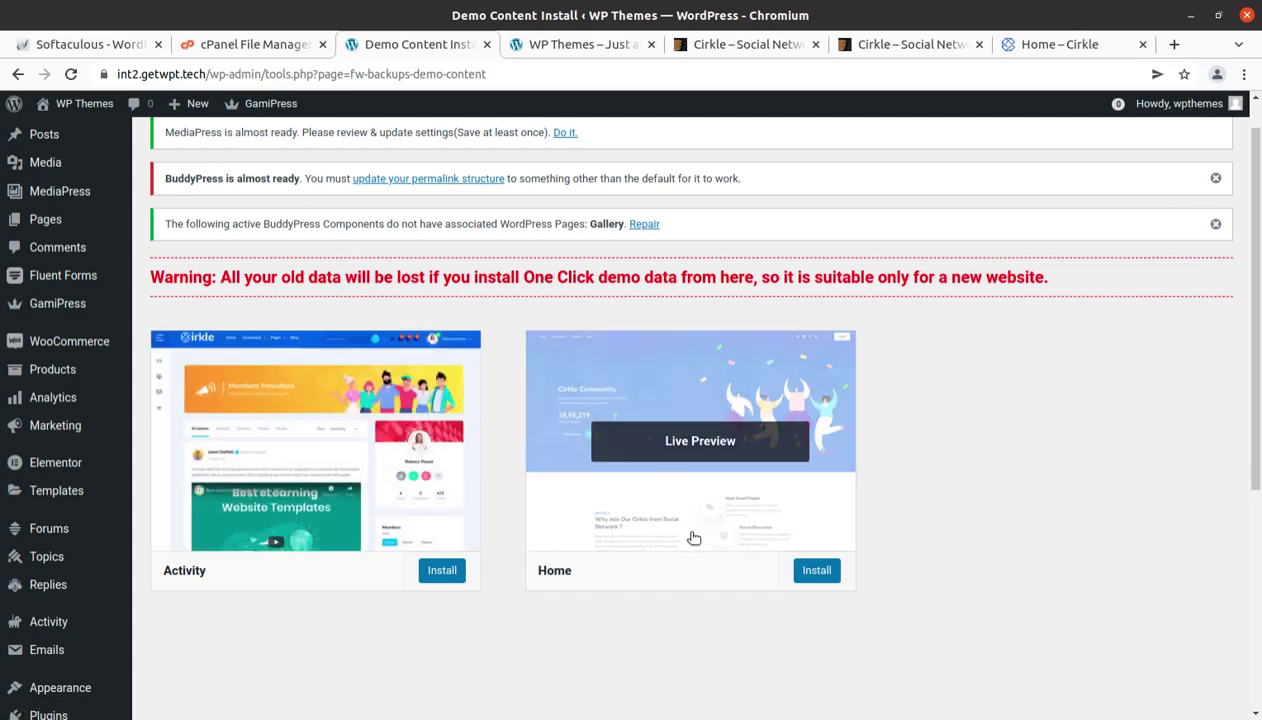
{"action": "left_click", "coordinate": [810, 578]}
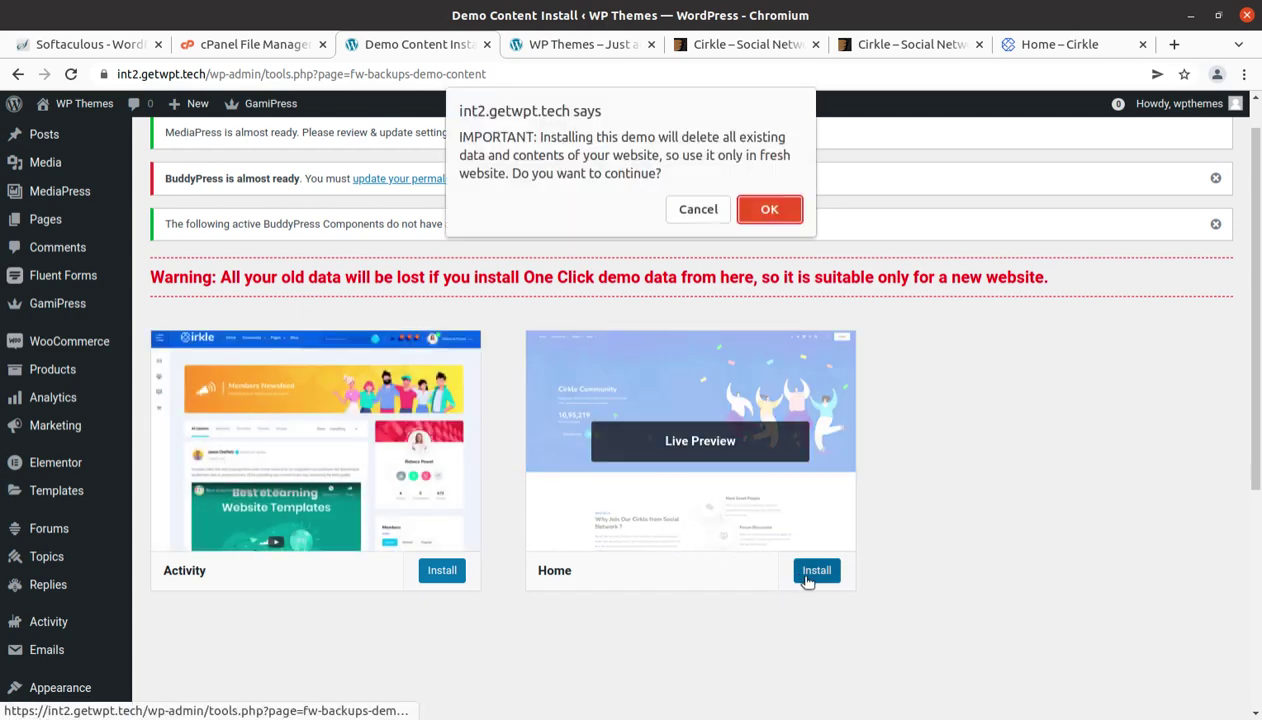
{"action": "left_click", "coordinate": [779, 210]}
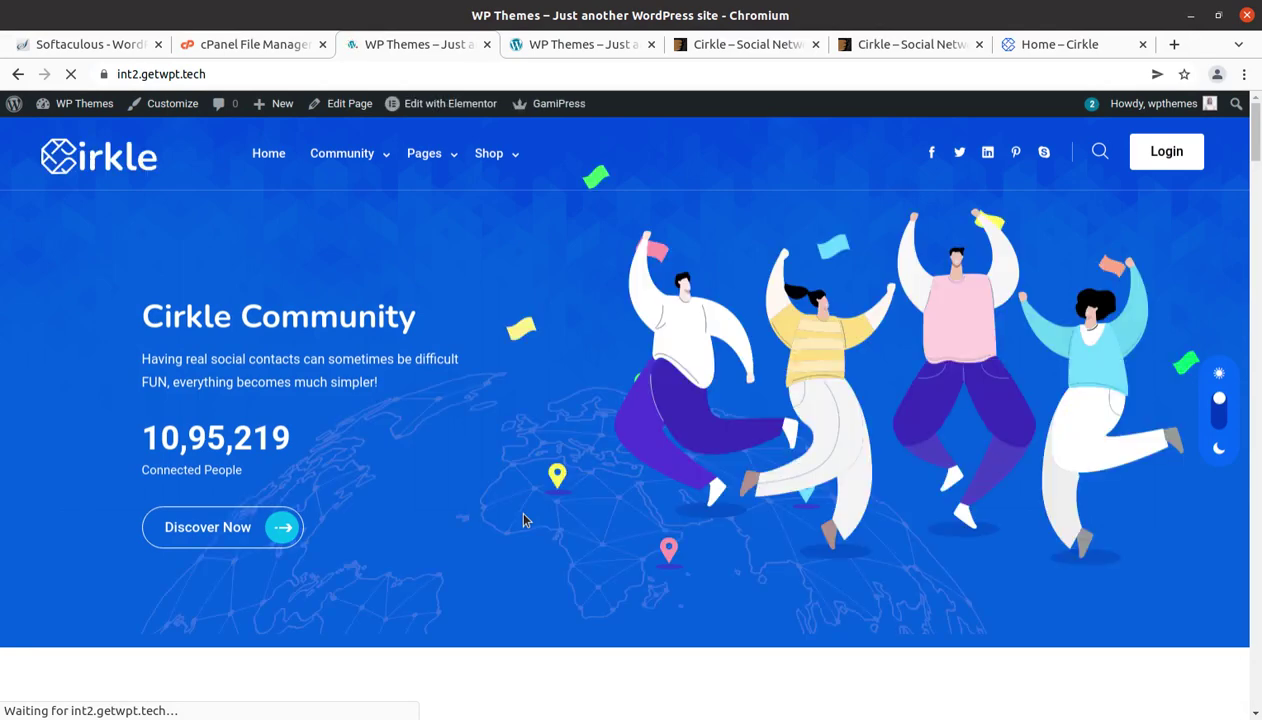
Scroll through the imported homepage and go to the Community menu's Activity (Newsfeed) page.
{"action": "scroll", "coordinate": [524, 519], "scroll_direction": "down", "scroll_amount": 2}
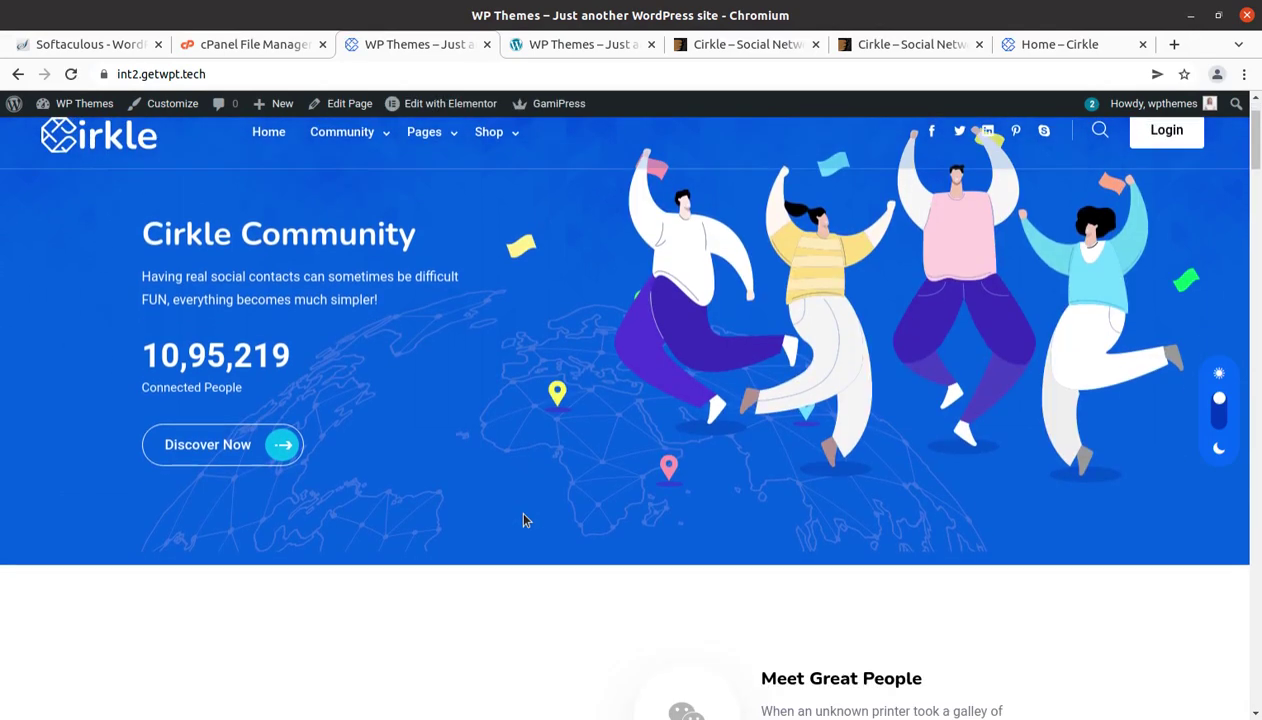
{"action": "scroll", "coordinate": [524, 519], "scroll_direction": "down", "scroll_amount": 4}
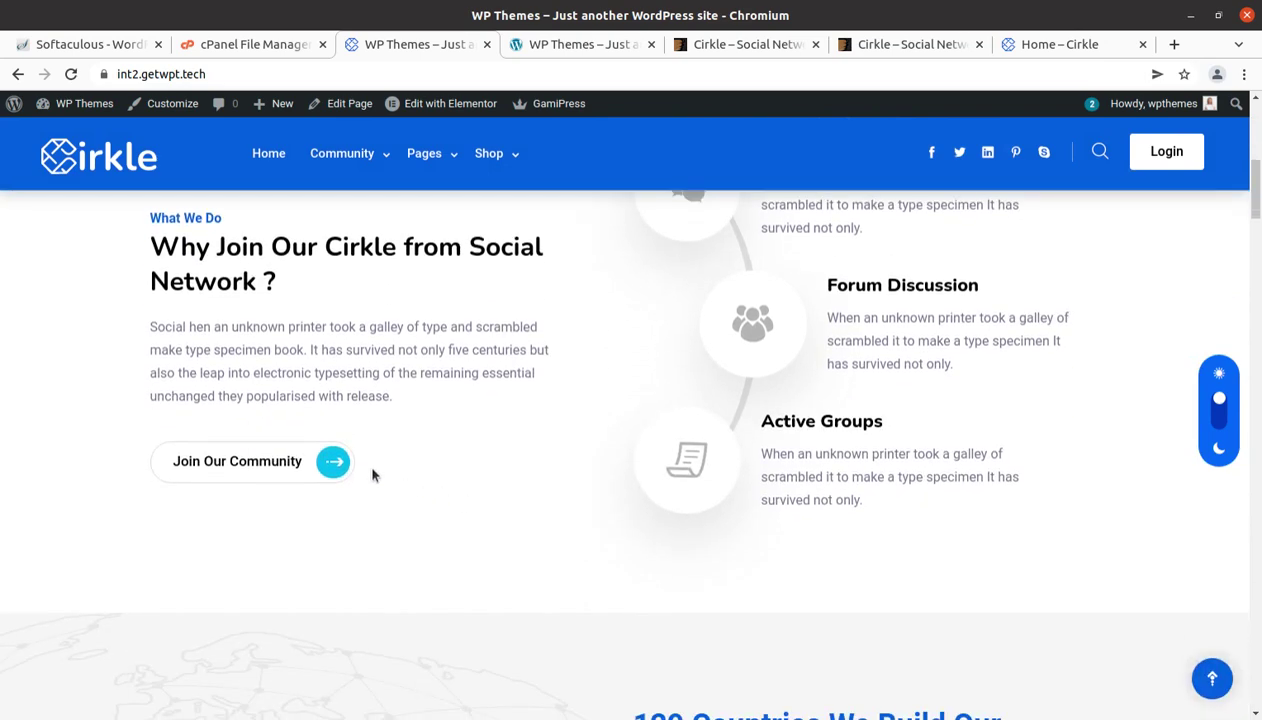
{"action": "scroll", "coordinate": [376, 474], "scroll_direction": "down", "scroll_amount": 2}
{"action": "scroll", "coordinate": [381, 478], "scroll_direction": "down", "scroll_amount": 3}
{"action": "mouse_move", "coordinate": [366, 160]}
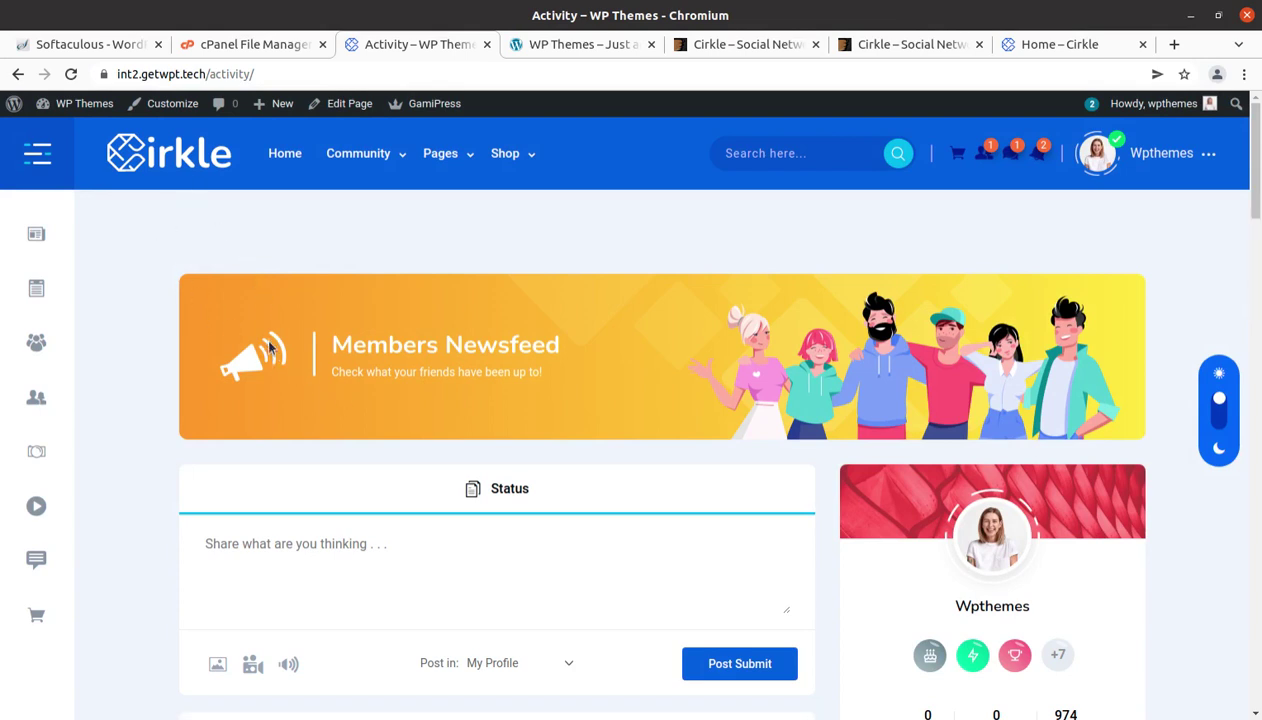
{"action": "scroll", "coordinate": [268, 345], "scroll_direction": "down", "scroll_amount": 3}
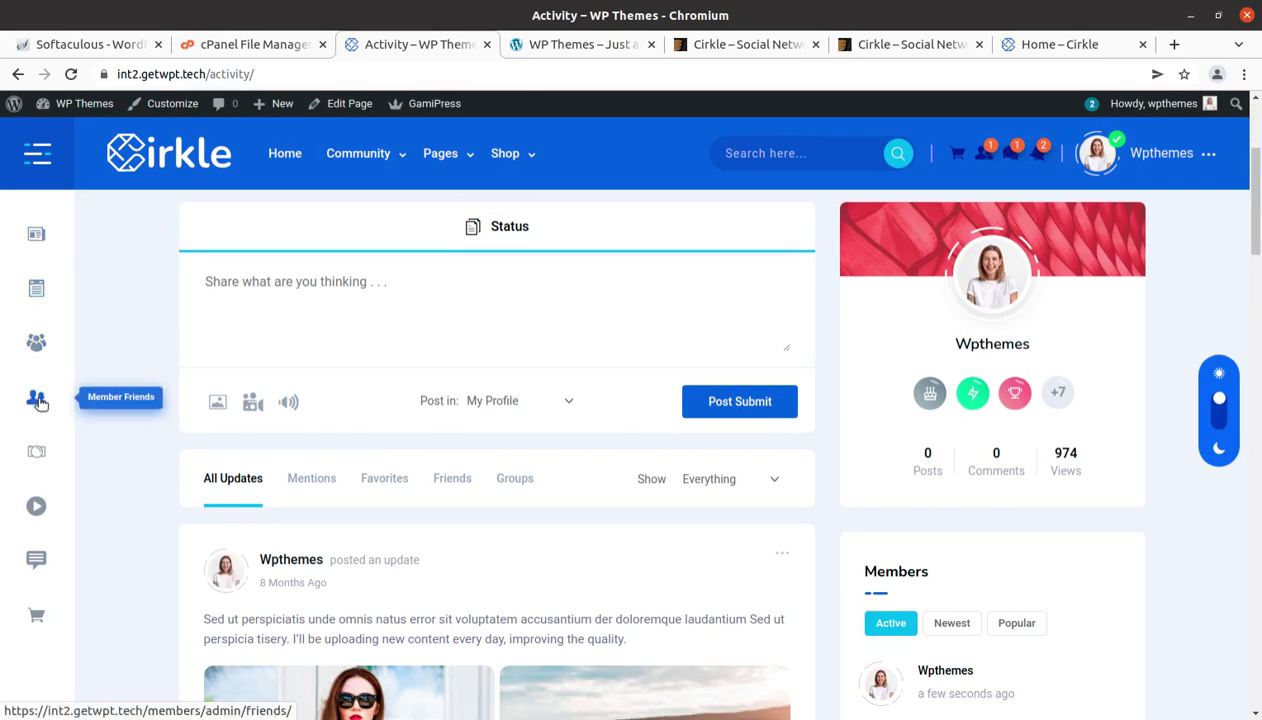
{"action": "scroll", "coordinate": [262, 485], "scroll_direction": "down", "scroll_amount": 2}
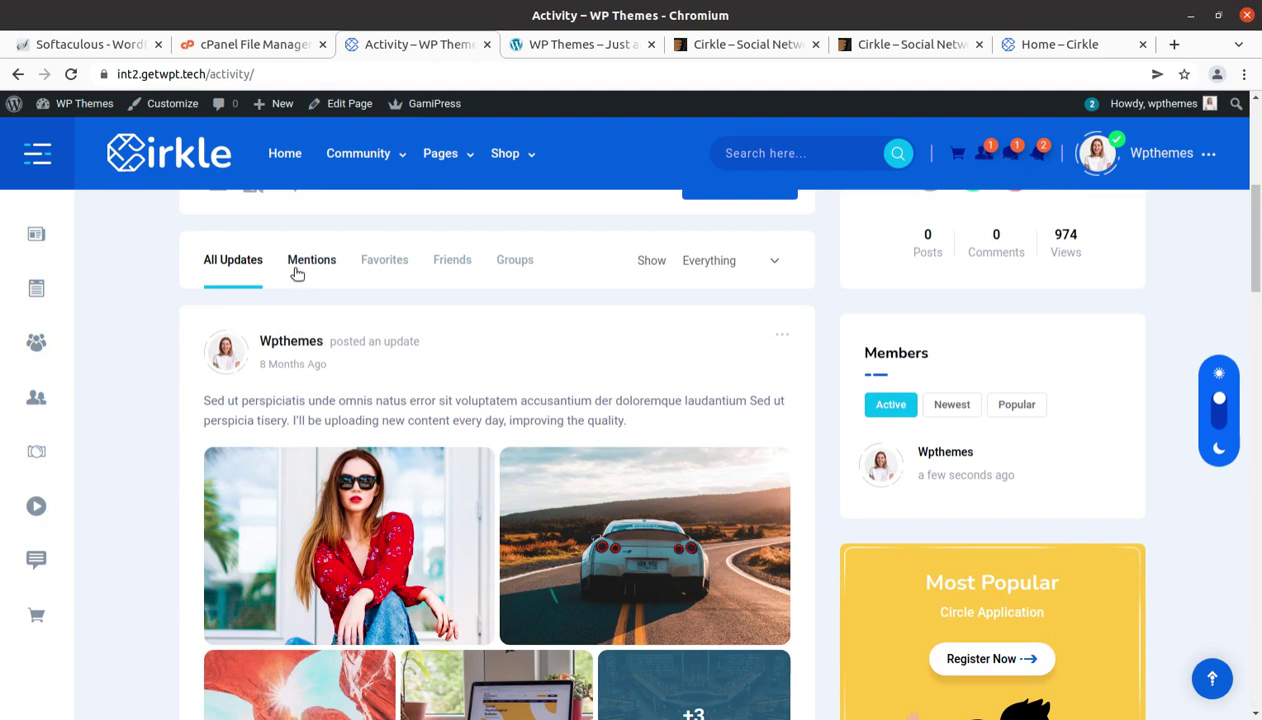
{"action": "left_click", "coordinate": [298, 266]}
{"action": "left_click", "coordinate": [386, 266]}
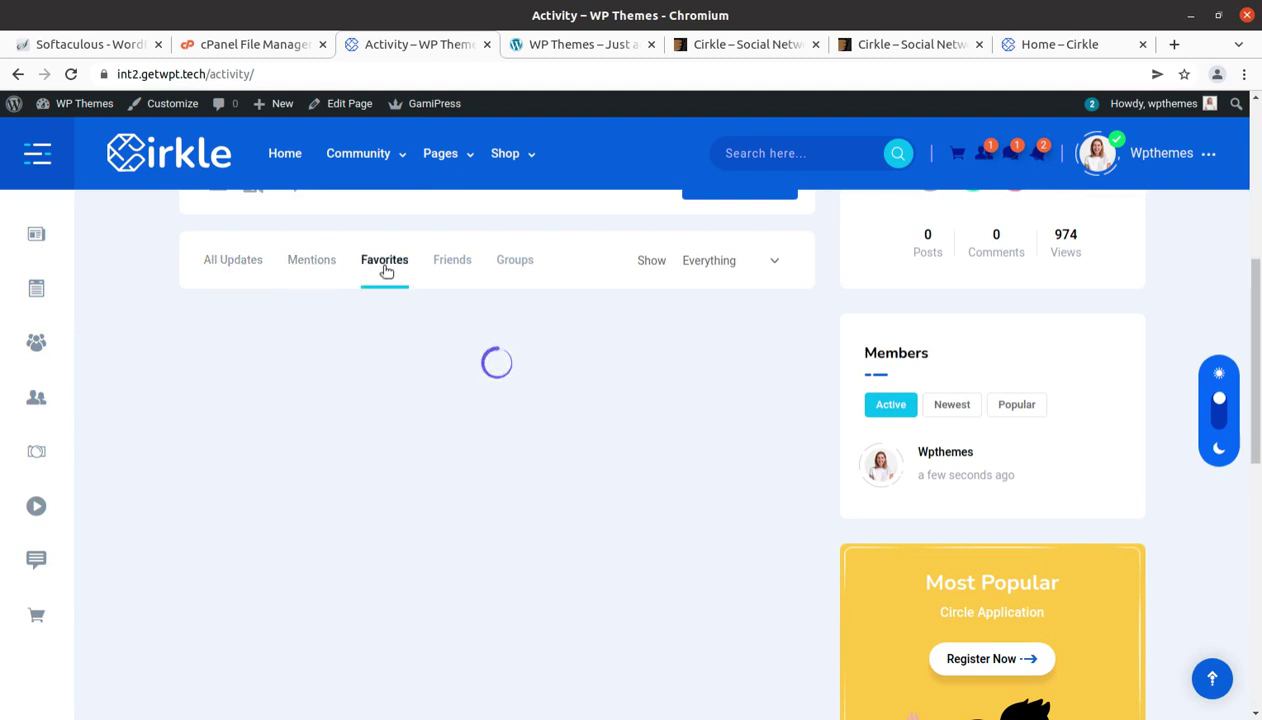
{"action": "scroll", "coordinate": [445, 357], "scroll_direction": "up", "scroll_amount": 1}
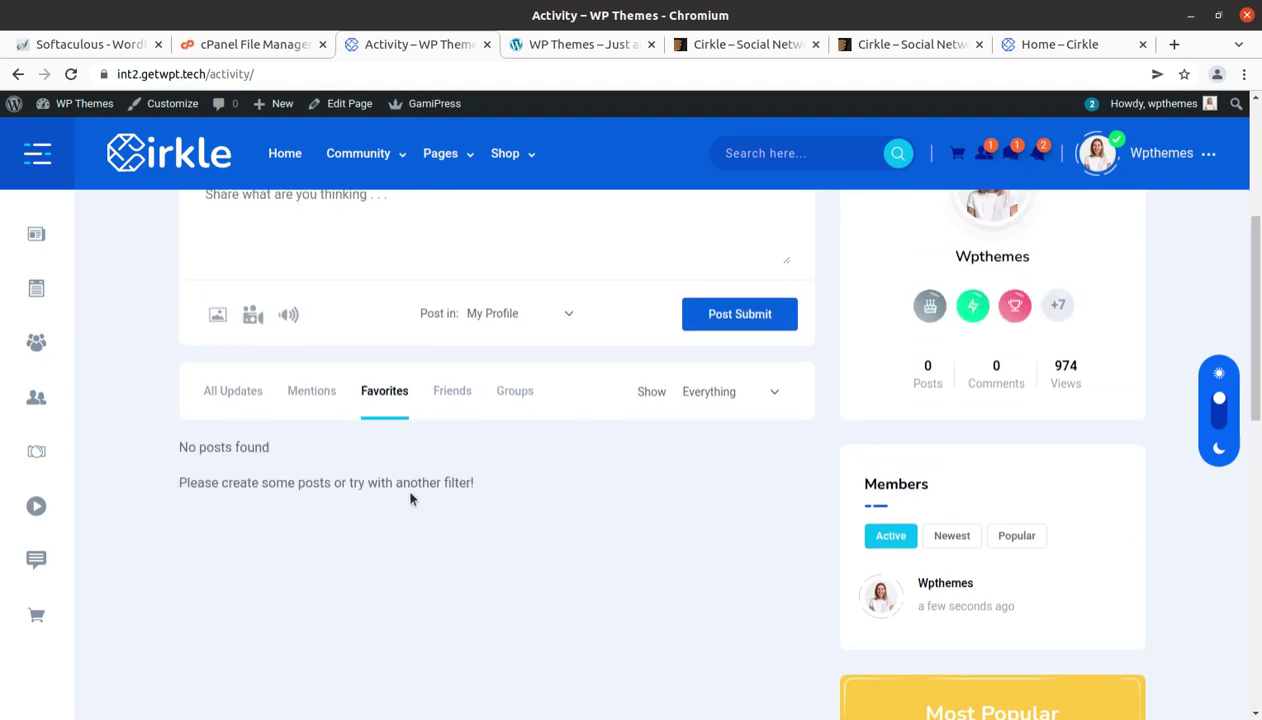
{"action": "left_click", "coordinate": [436, 399]}
{"action": "scroll", "coordinate": [436, 399], "scroll_direction": "up", "scroll_amount": 3}
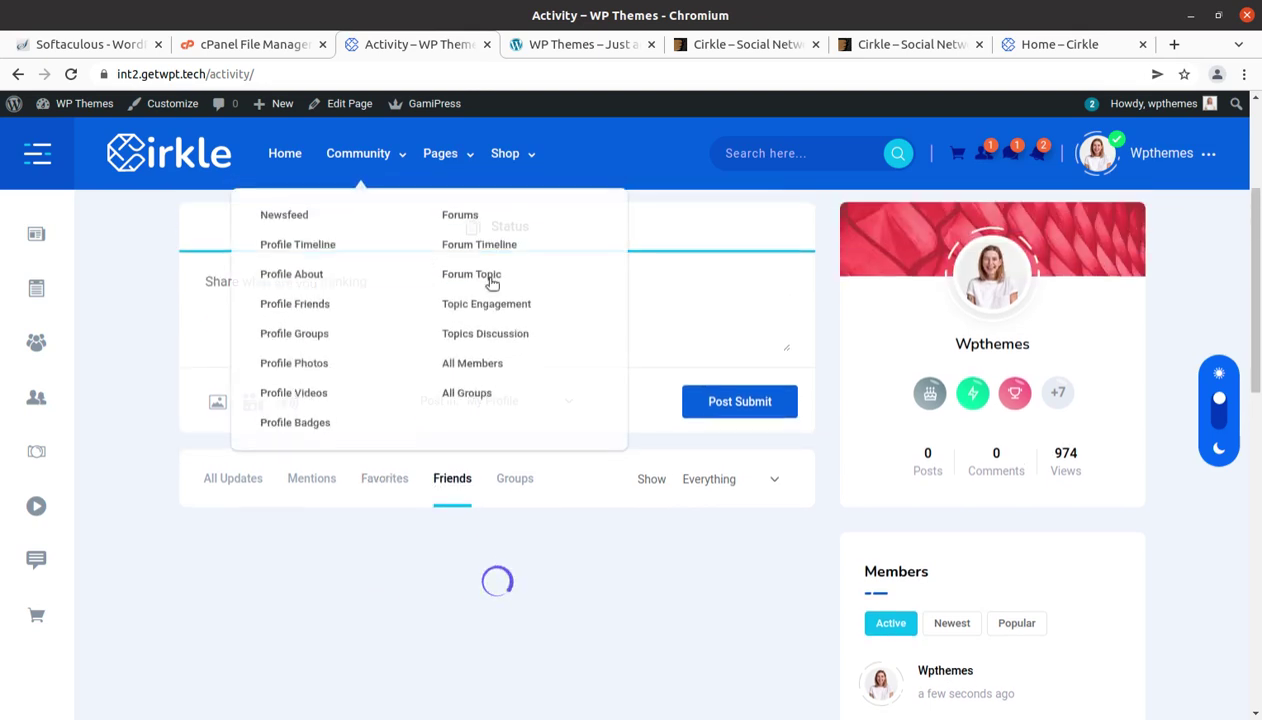
{"action": "scroll", "coordinate": [945, 432], "scroll_direction": "up", "scroll_amount": 1}
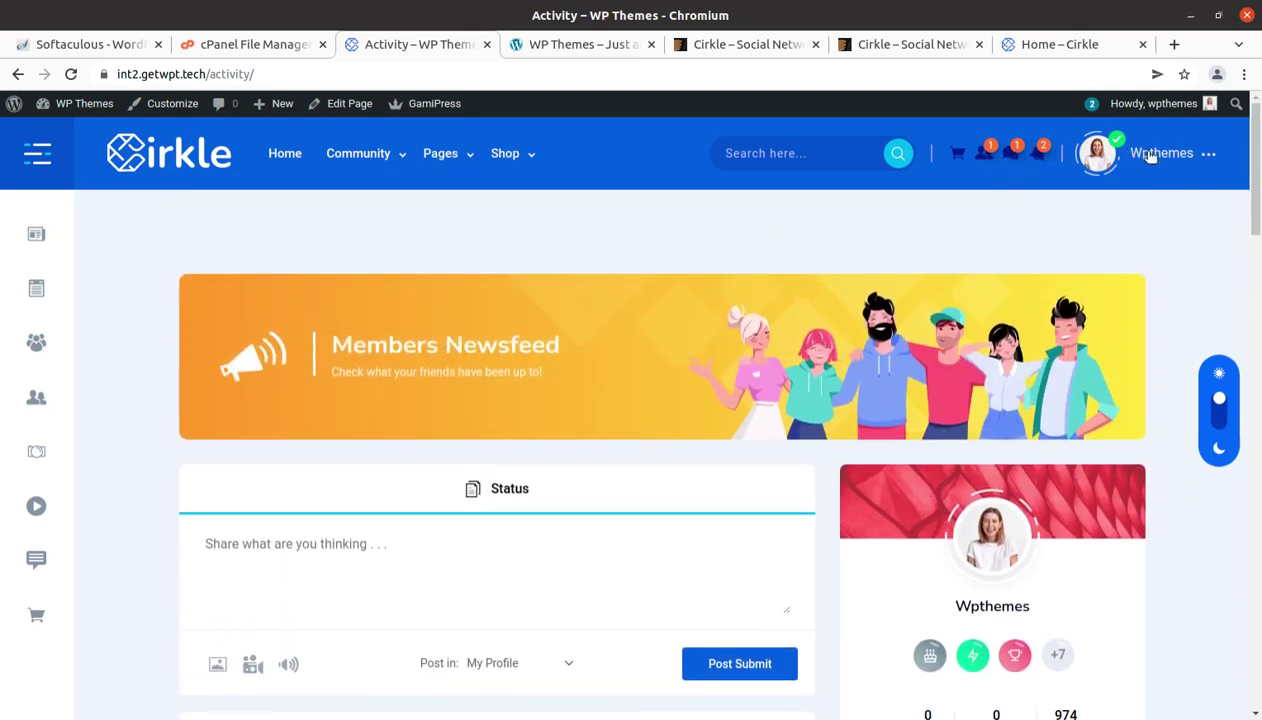
{"action": "left_click", "coordinate": [984, 153]}
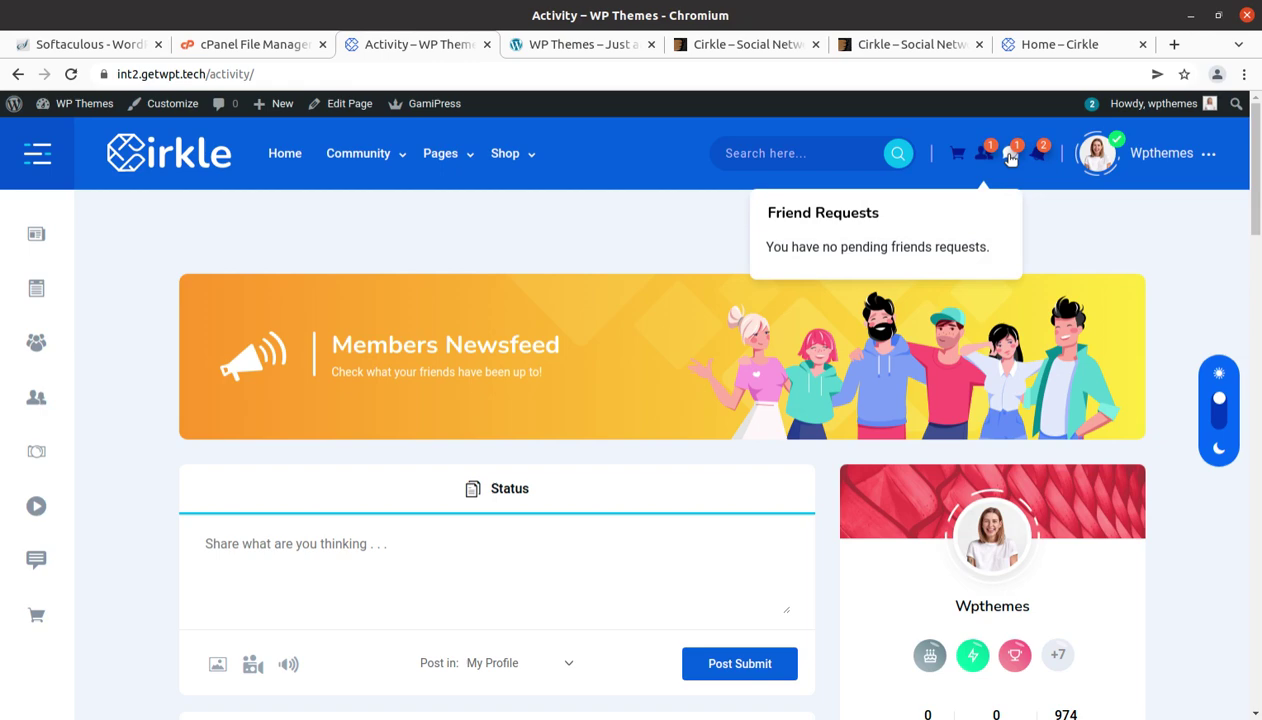
{"action": "left_click", "coordinate": [1011, 155]}
{"action": "left_click", "coordinate": [1042, 155]}
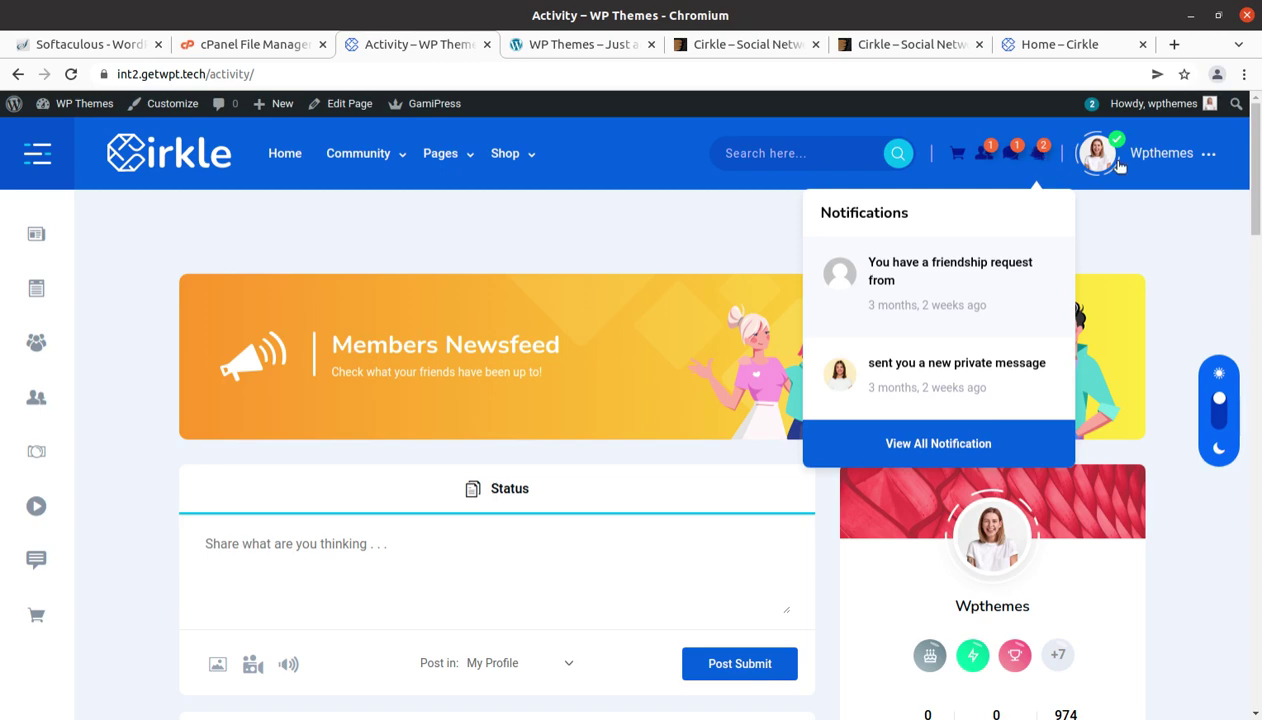
{"action": "left_click", "coordinate": [33, 160]}
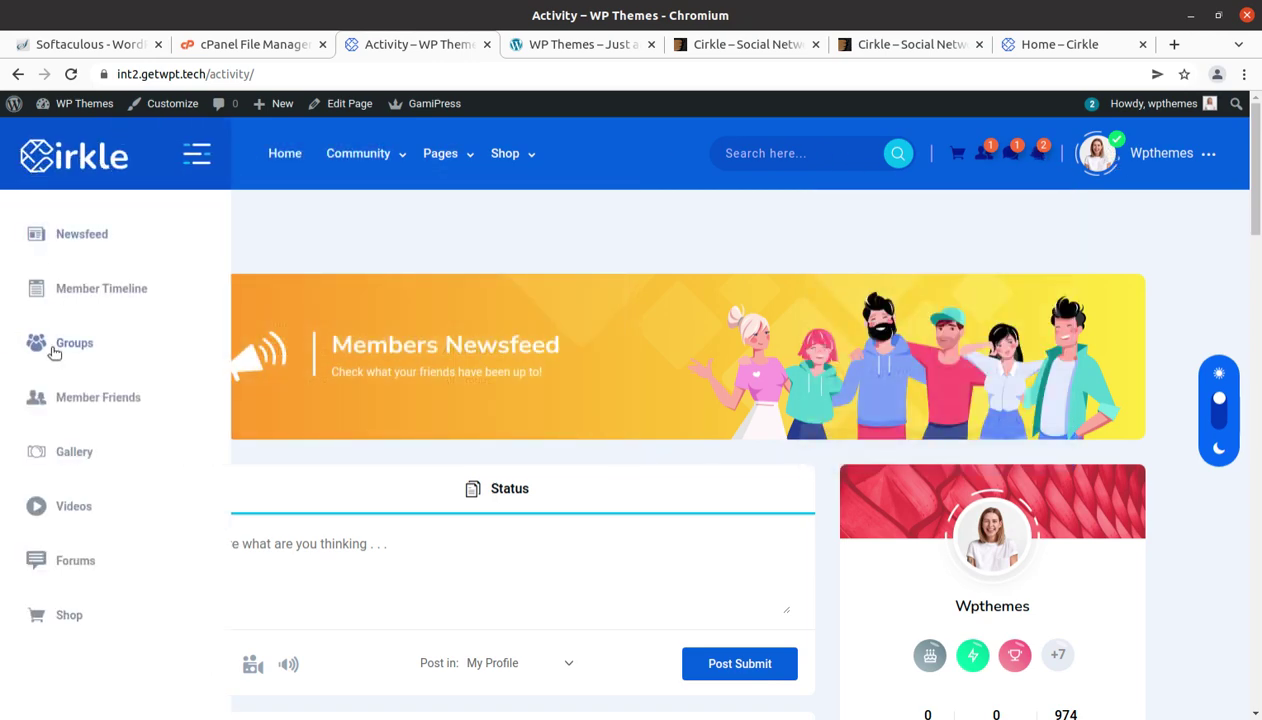
{"action": "scroll", "coordinate": [522, 562], "scroll_direction": "down", "scroll_amount": 5}
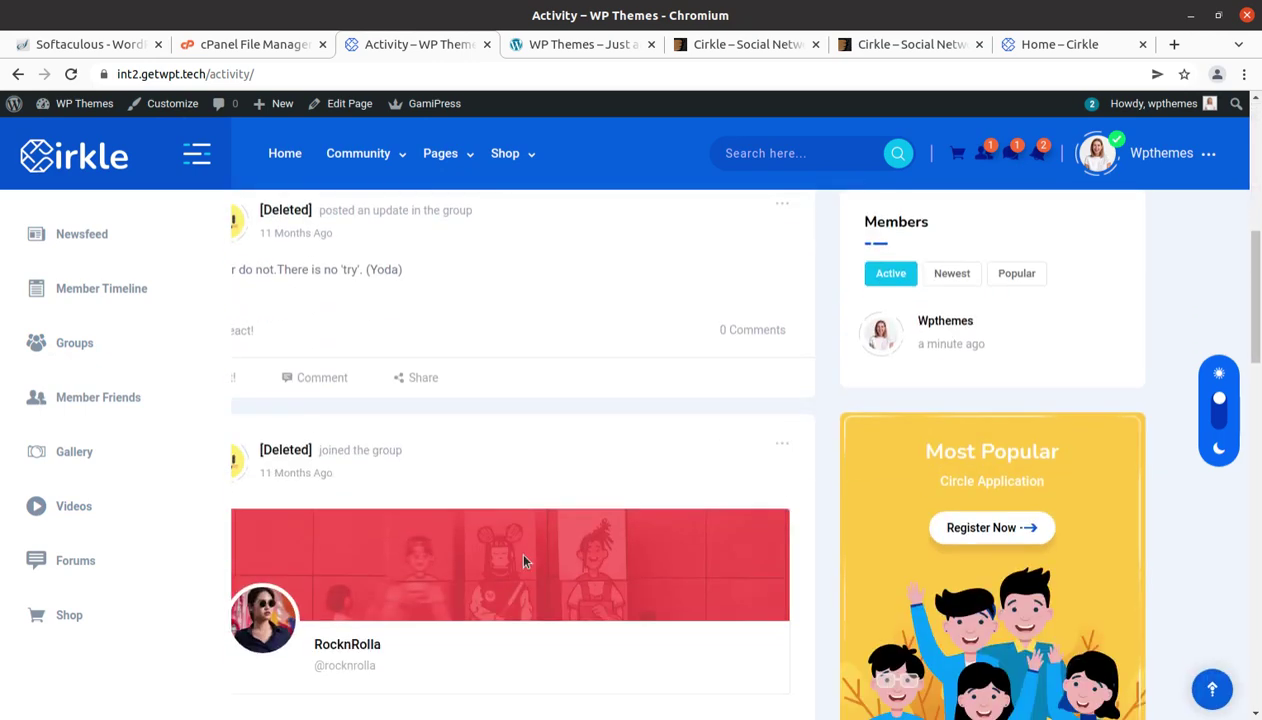
{"action": "scroll", "coordinate": [522, 562], "scroll_direction": "down", "scroll_amount": 5}
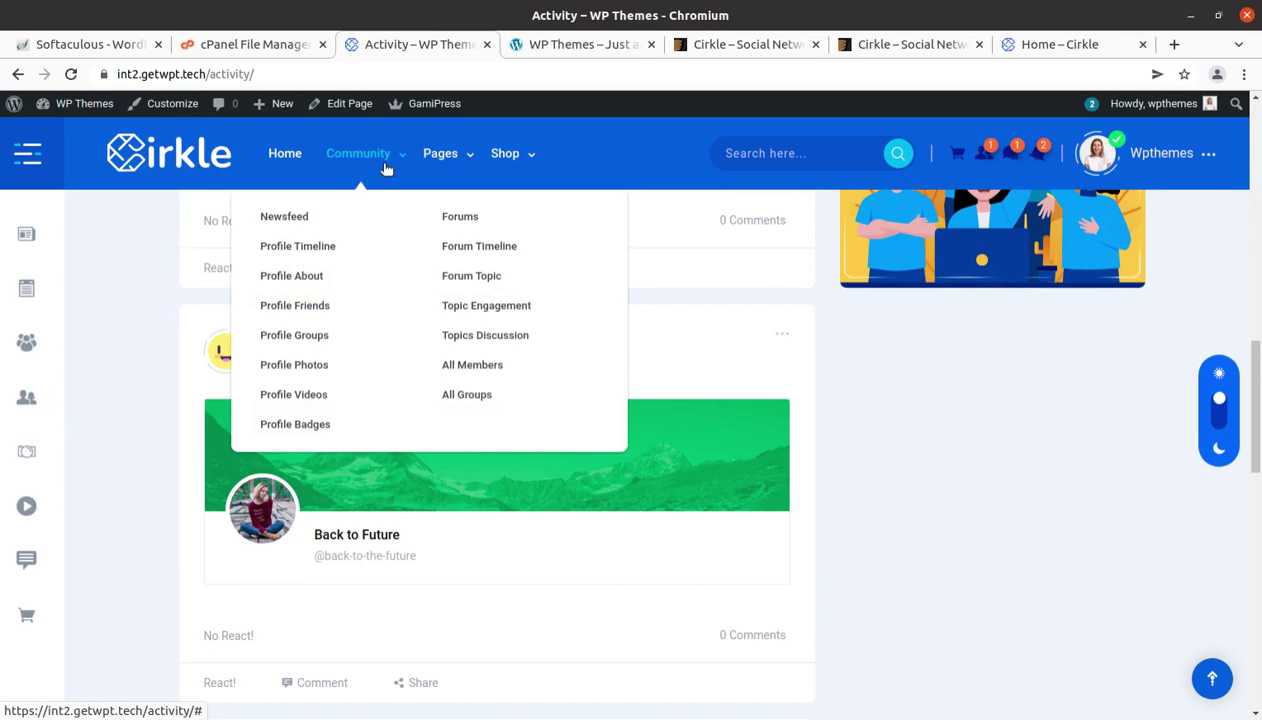
View the Community > Profile About page, which returns a 404 error.
{"action": "left_click", "coordinate": [304, 283]}
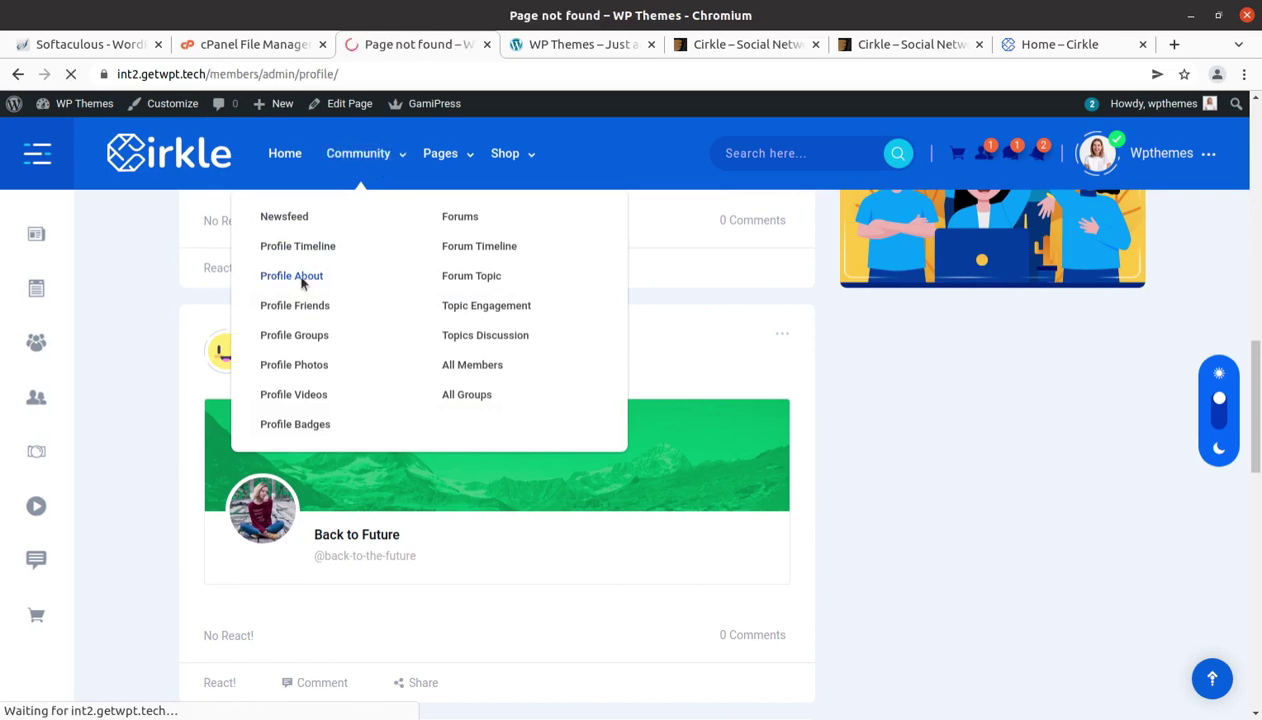
{"action": "scroll", "coordinate": [301, 281], "scroll_direction": "down", "scroll_amount": 5}
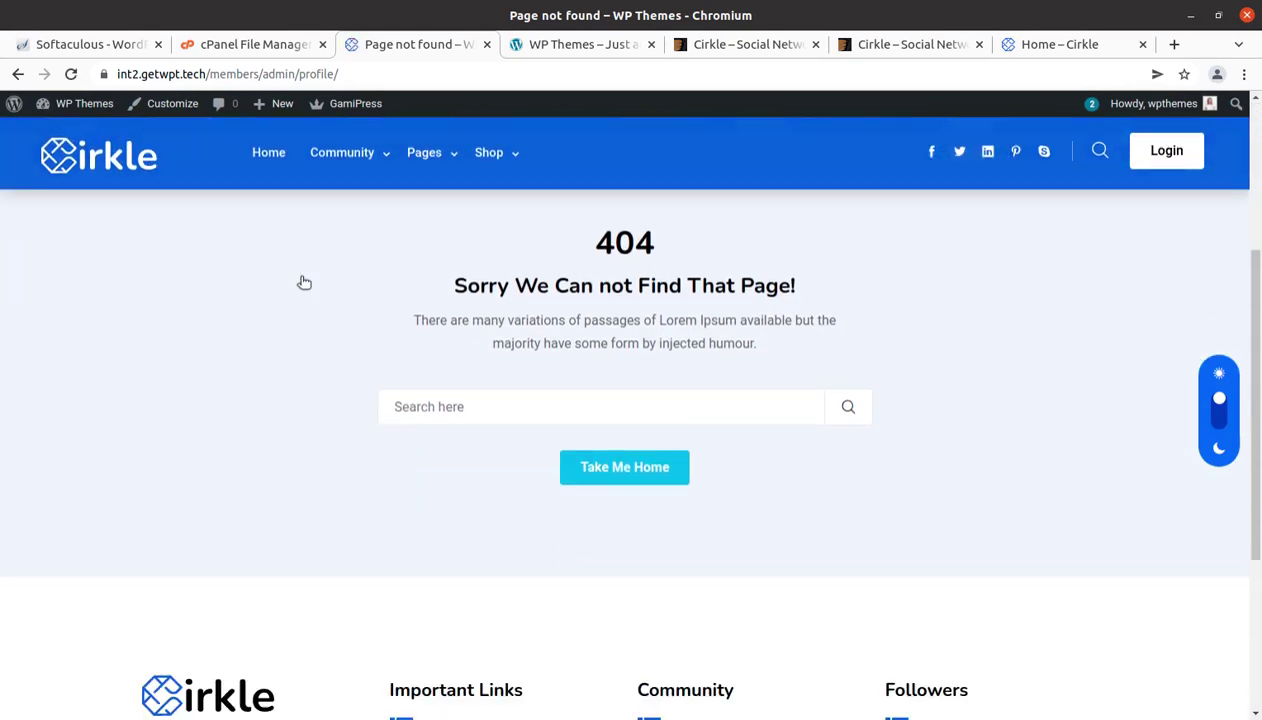
{"action": "scroll", "coordinate": [301, 281], "scroll_direction": "up", "scroll_amount": 2}
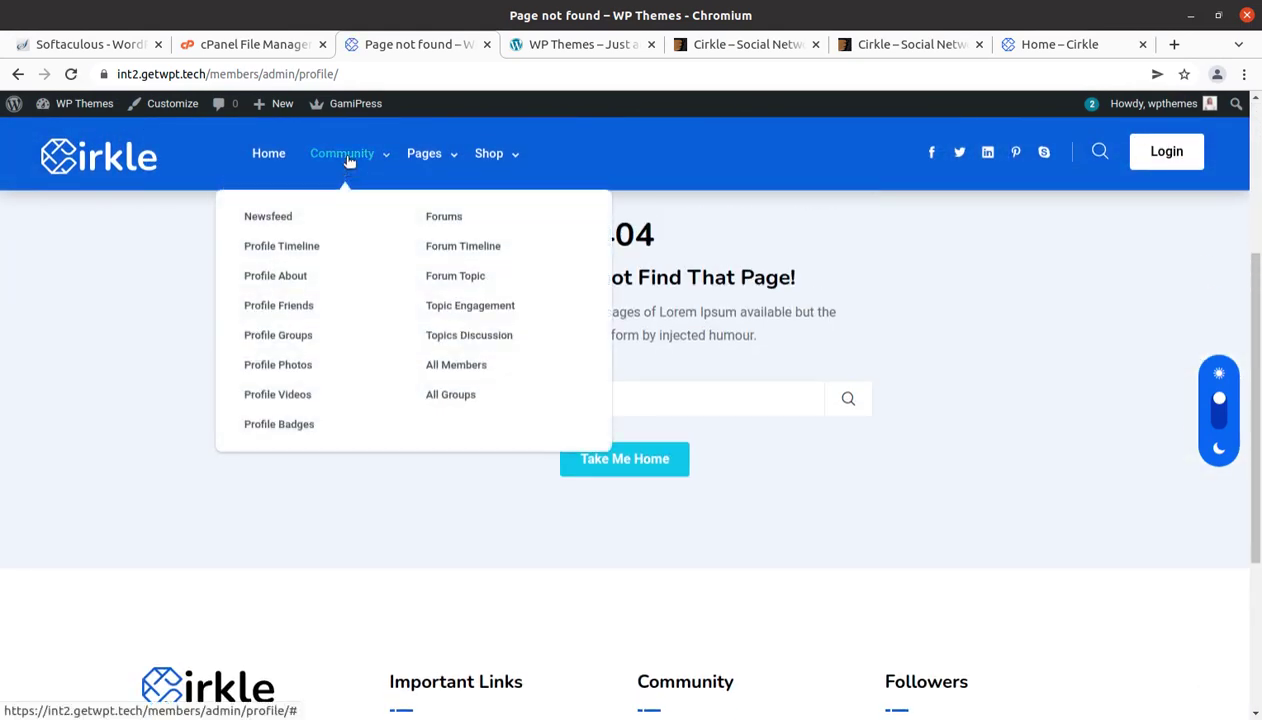
View Profile Friends, also a 404, then go to the admin Dashboard via WP Themes.
{"action": "left_click", "coordinate": [288, 308]}
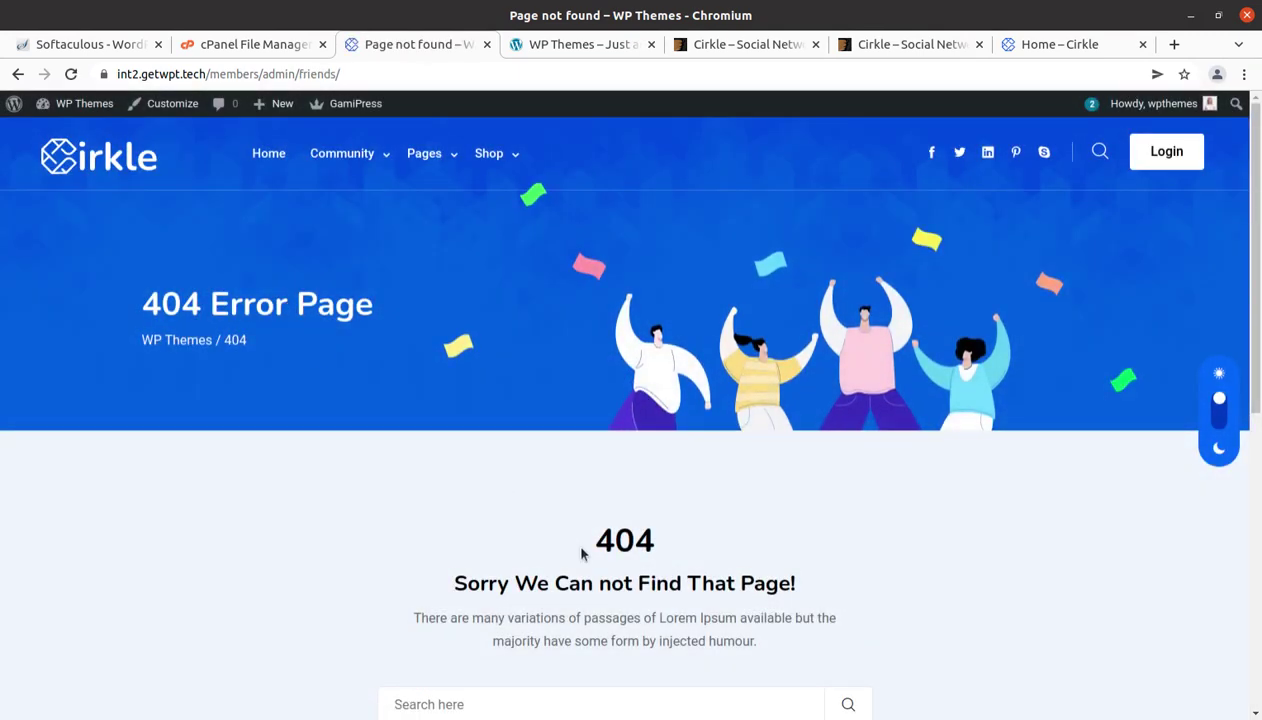
{"action": "scroll", "coordinate": [445, 293], "scroll_direction": "down", "scroll_amount": 2}
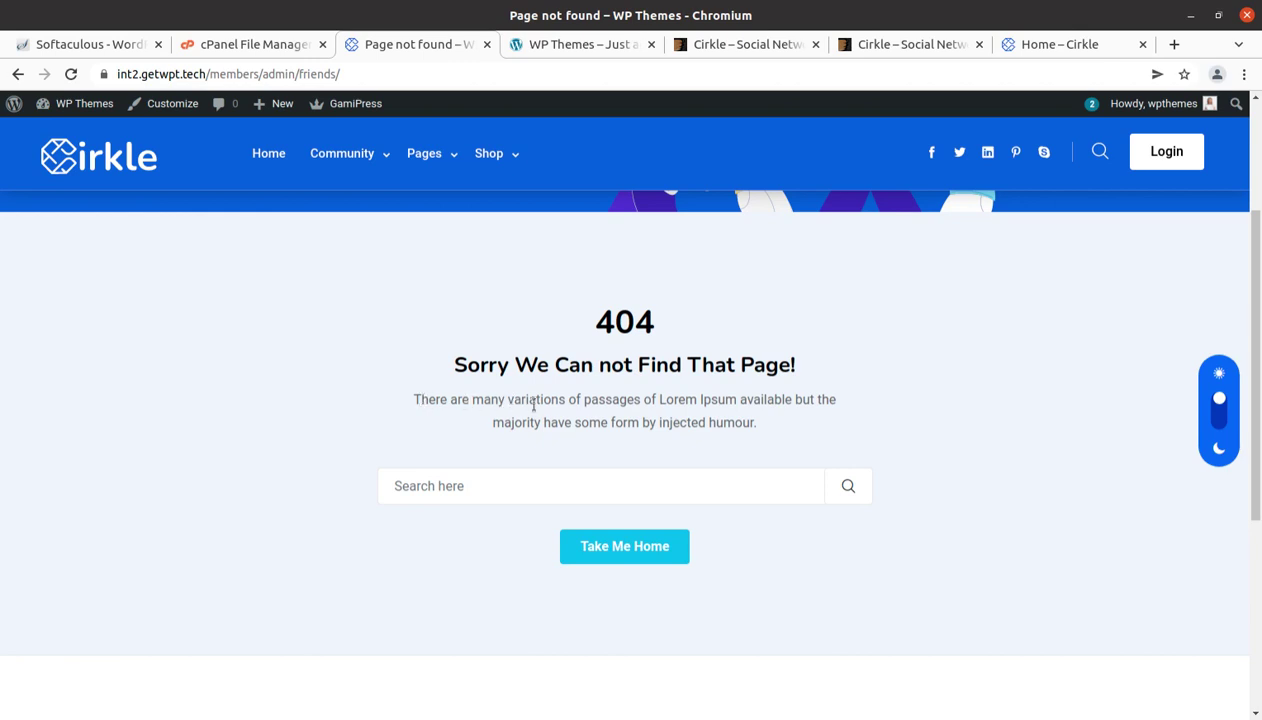
{"action": "scroll", "coordinate": [769, 450], "scroll_direction": "down", "scroll_amount": 2}
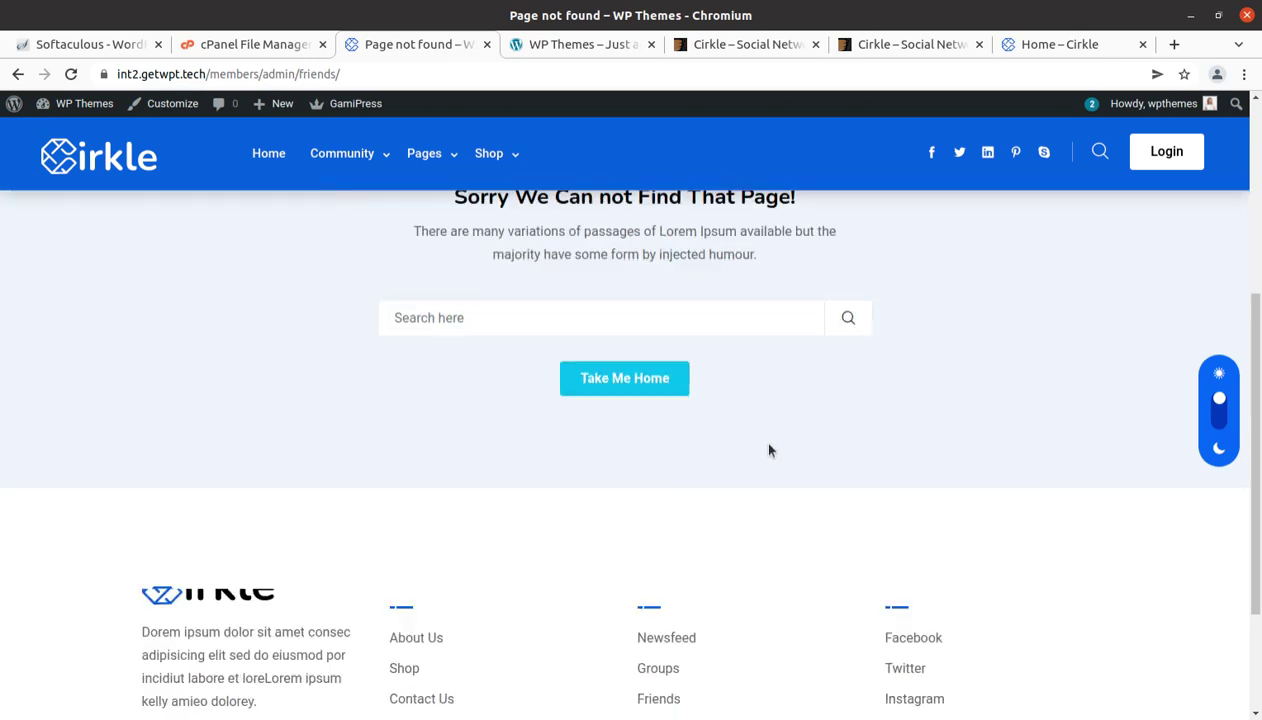
{"action": "scroll", "coordinate": [507, 470], "scroll_direction": "up", "scroll_amount": 4}
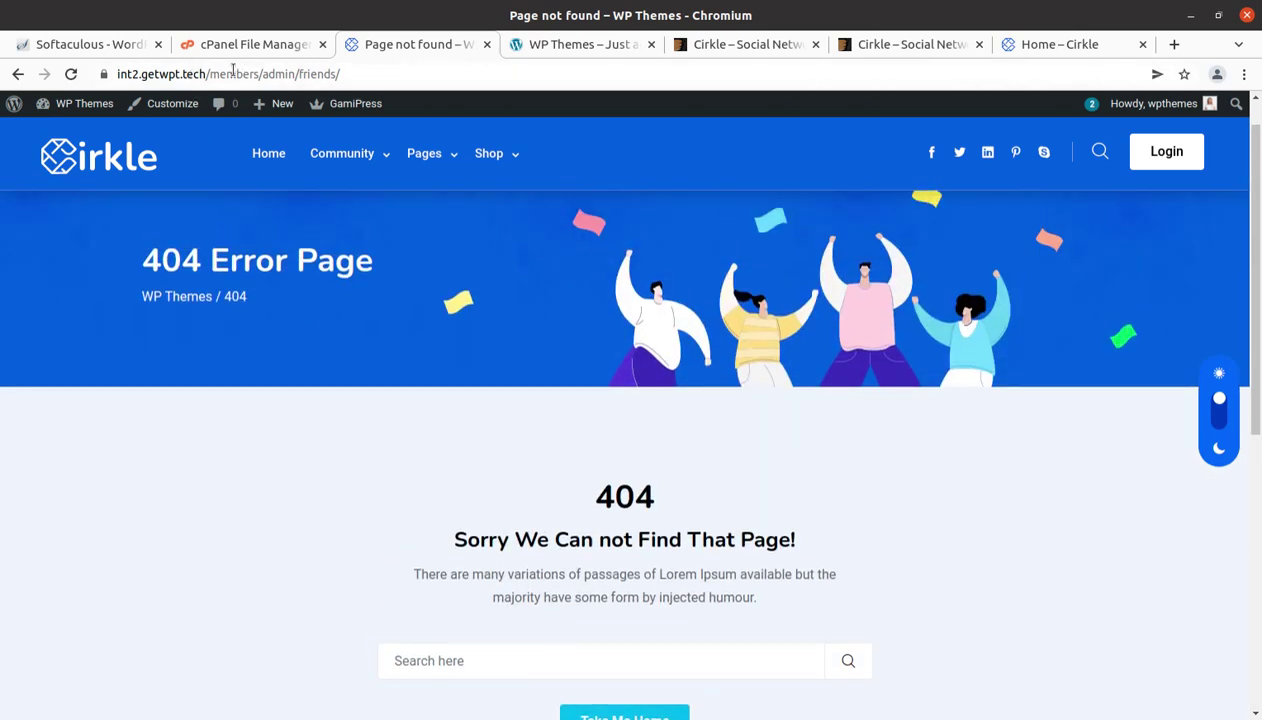
{"action": "mouse_move", "coordinate": [50, 108]}
{"action": "left_click", "coordinate": [53, 138]}
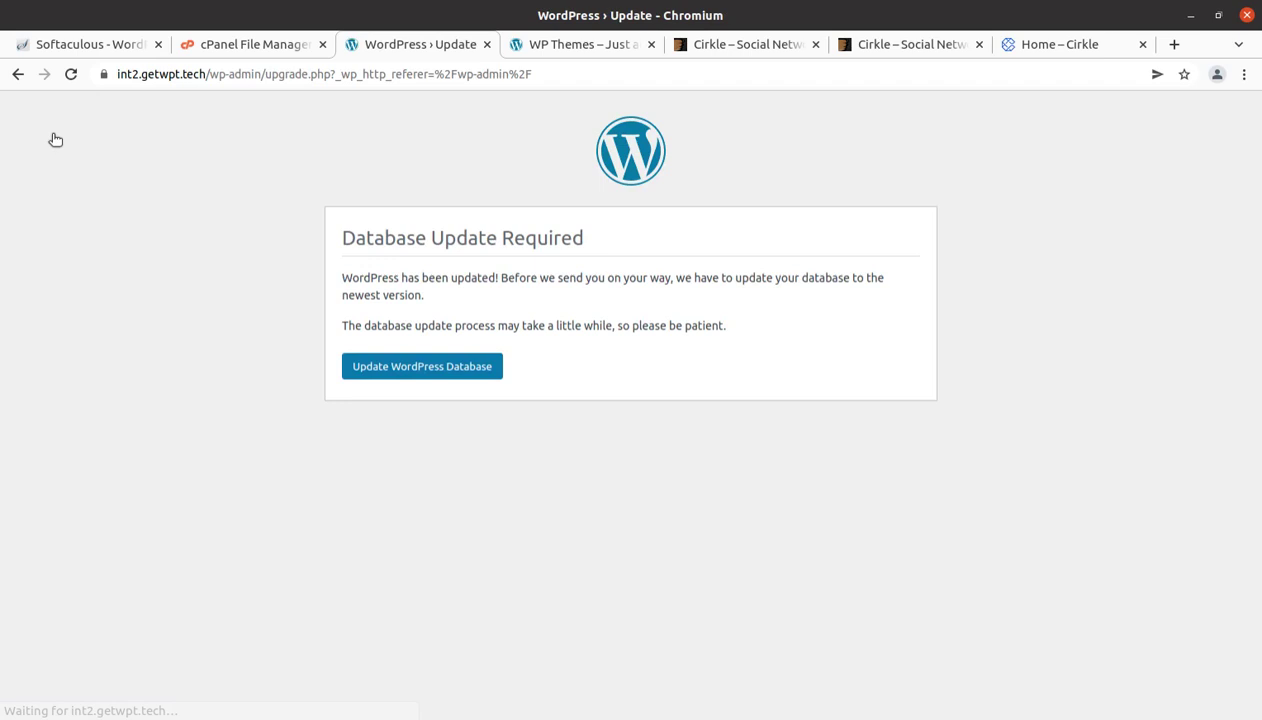
Update the WordPress database, continue to the Dashboard, and dismiss the Love using Elementor notice.
{"action": "left_click", "coordinate": [393, 378]}
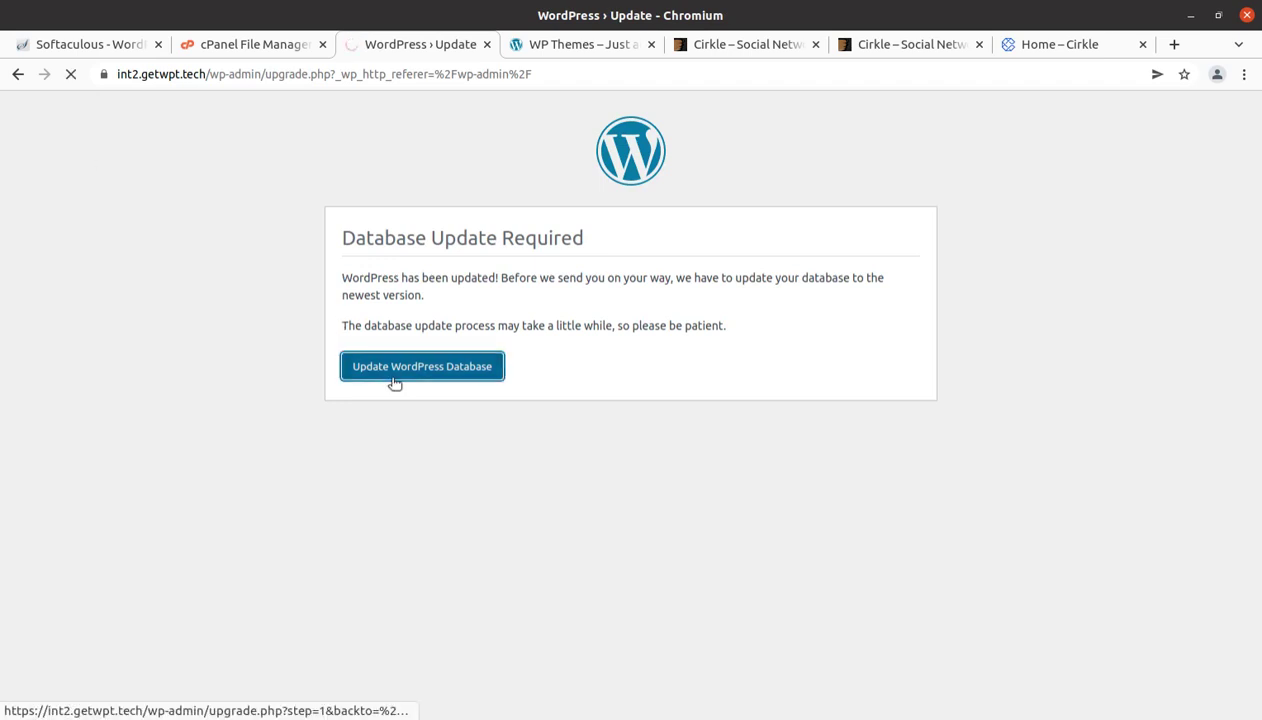
{"action": "left_click", "coordinate": [378, 322]}
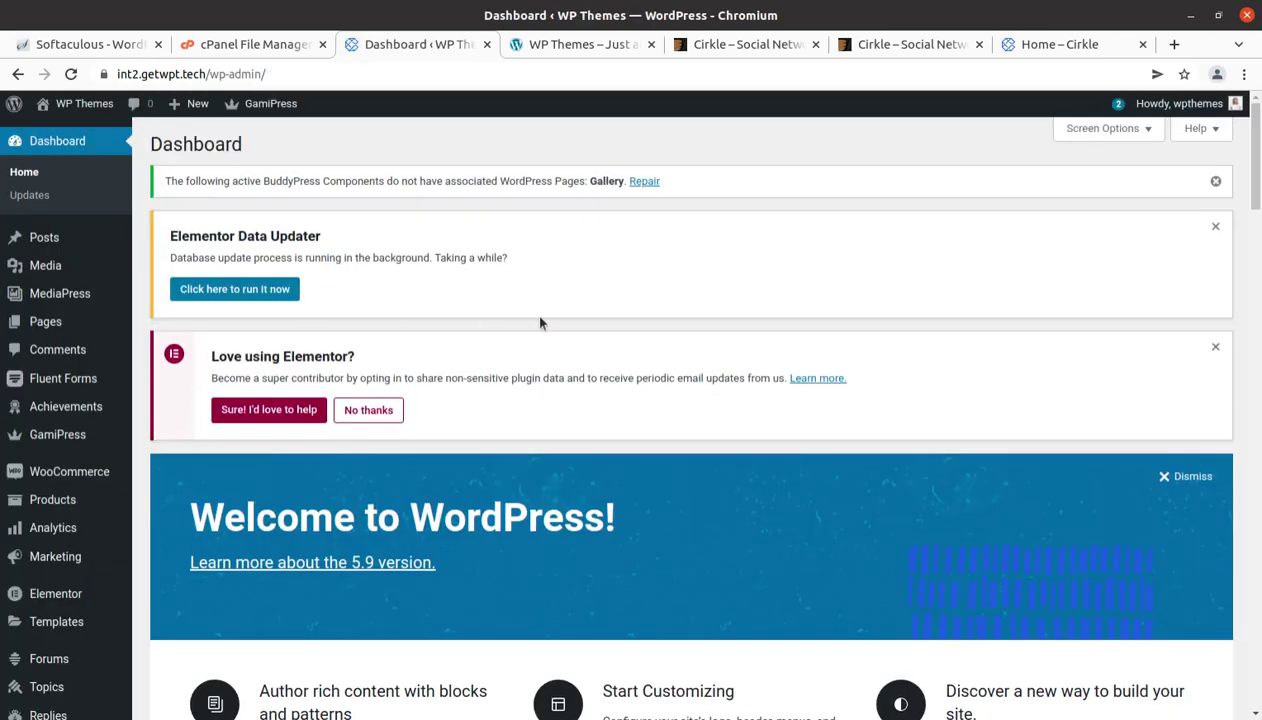
{"action": "left_click", "coordinate": [1214, 348]}
Dismiss the Elementor Data Updater and BuddyPress Gallery pages notices on the Dashboard.
{"action": "left_click", "coordinate": [1215, 226]}
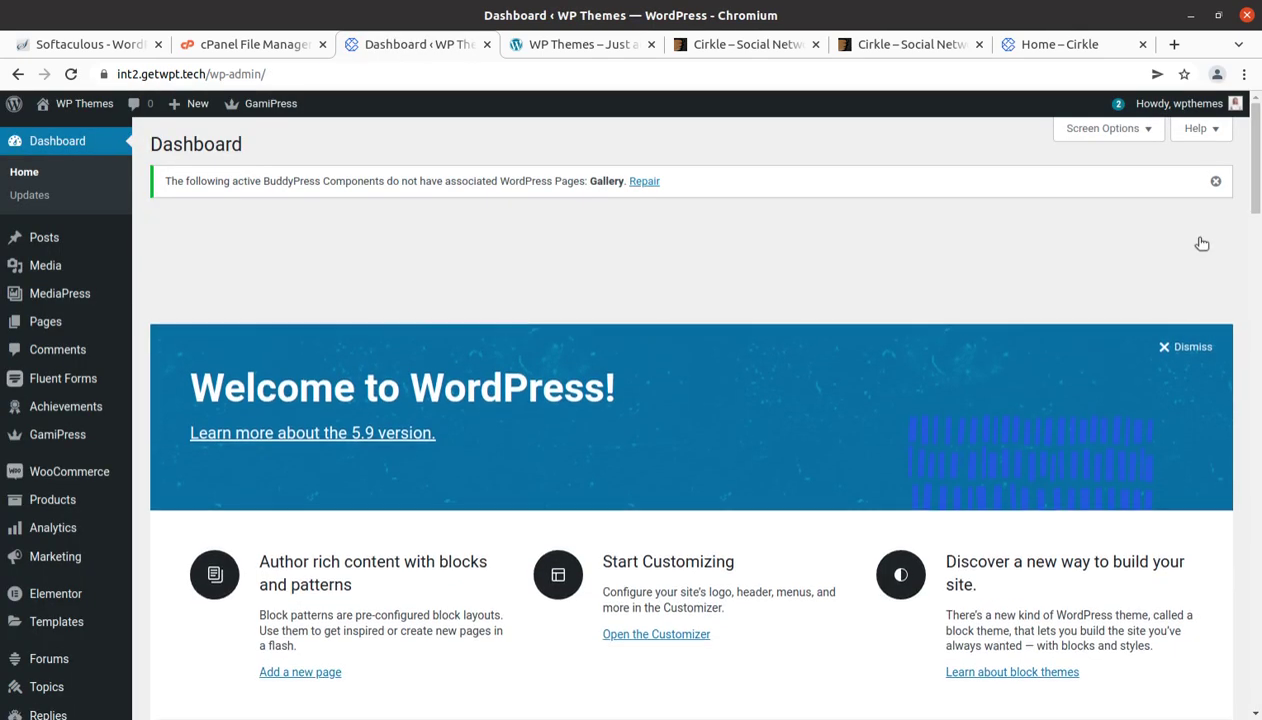
{"action": "left_click", "coordinate": [1215, 181]}
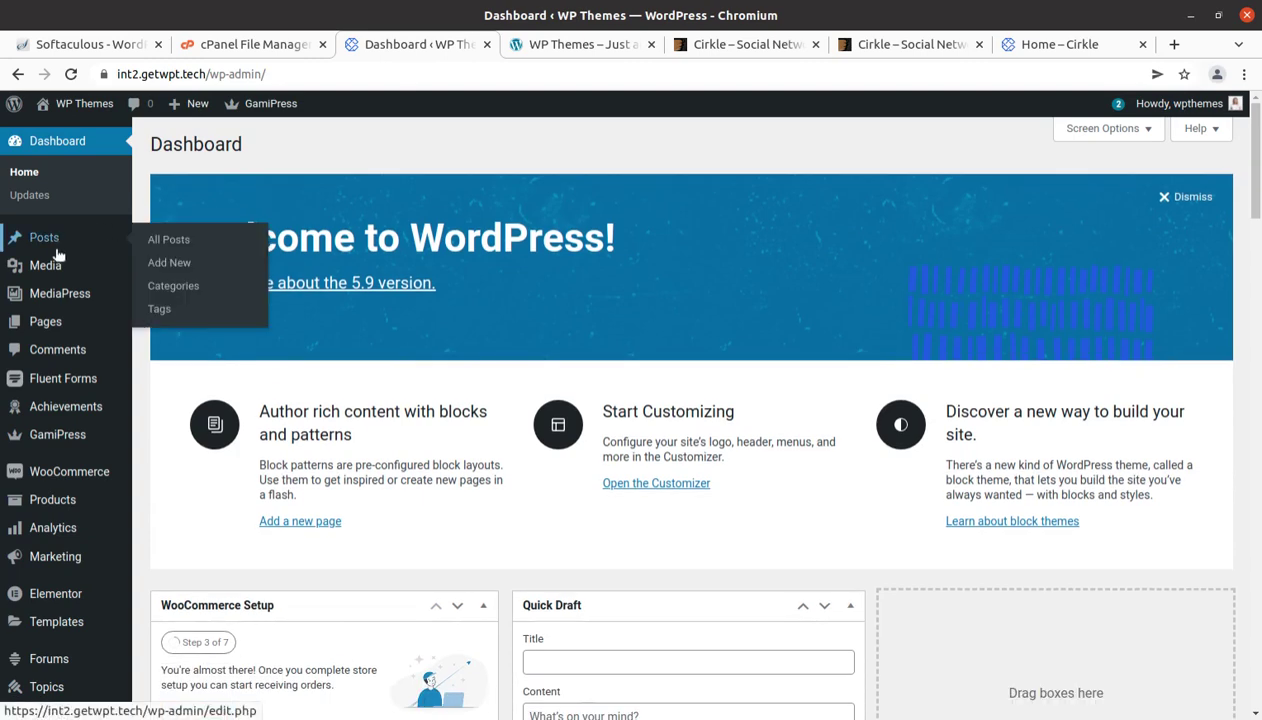
{"action": "scroll", "coordinate": [40, 340], "scroll_direction": "down", "scroll_amount": 2}
{"action": "scroll", "coordinate": [35, 358], "scroll_direction": "up", "scroll_amount": 2}
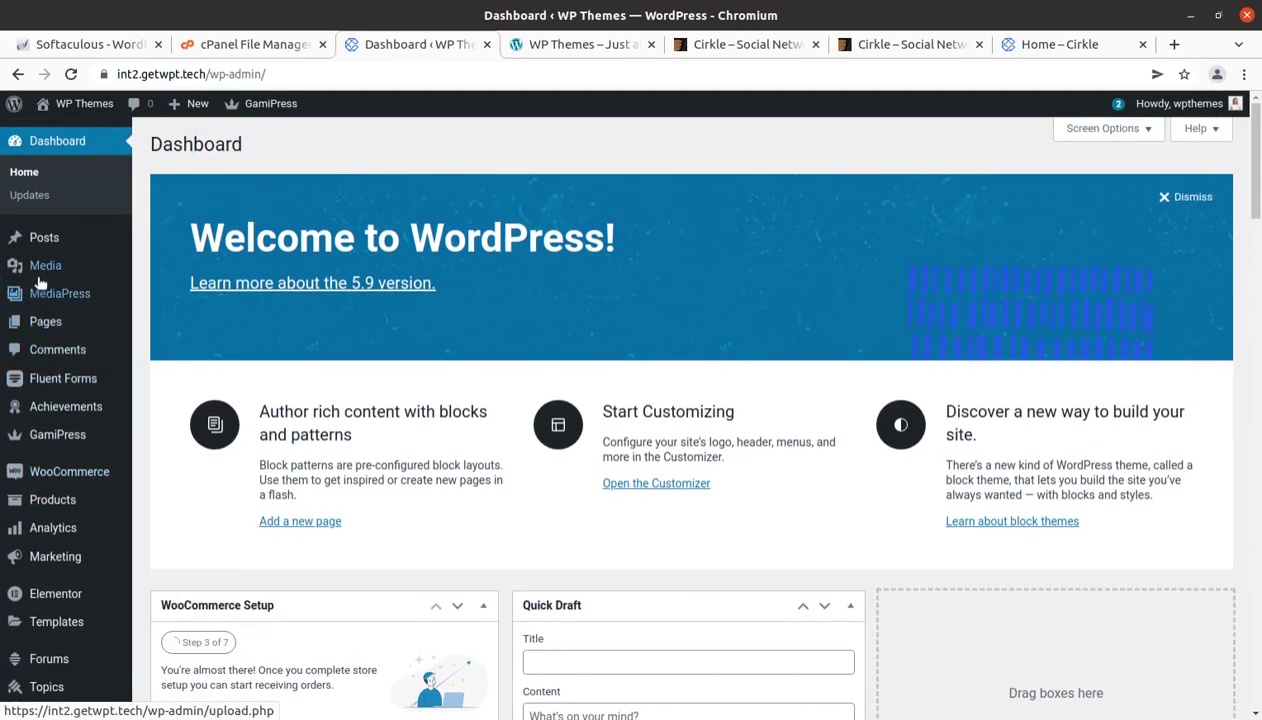
{"action": "scroll", "coordinate": [50, 330], "scroll_direction": "down", "scroll_amount": 2}
{"action": "scroll", "coordinate": [50, 500], "scroll_direction": "down", "scroll_amount": 3}
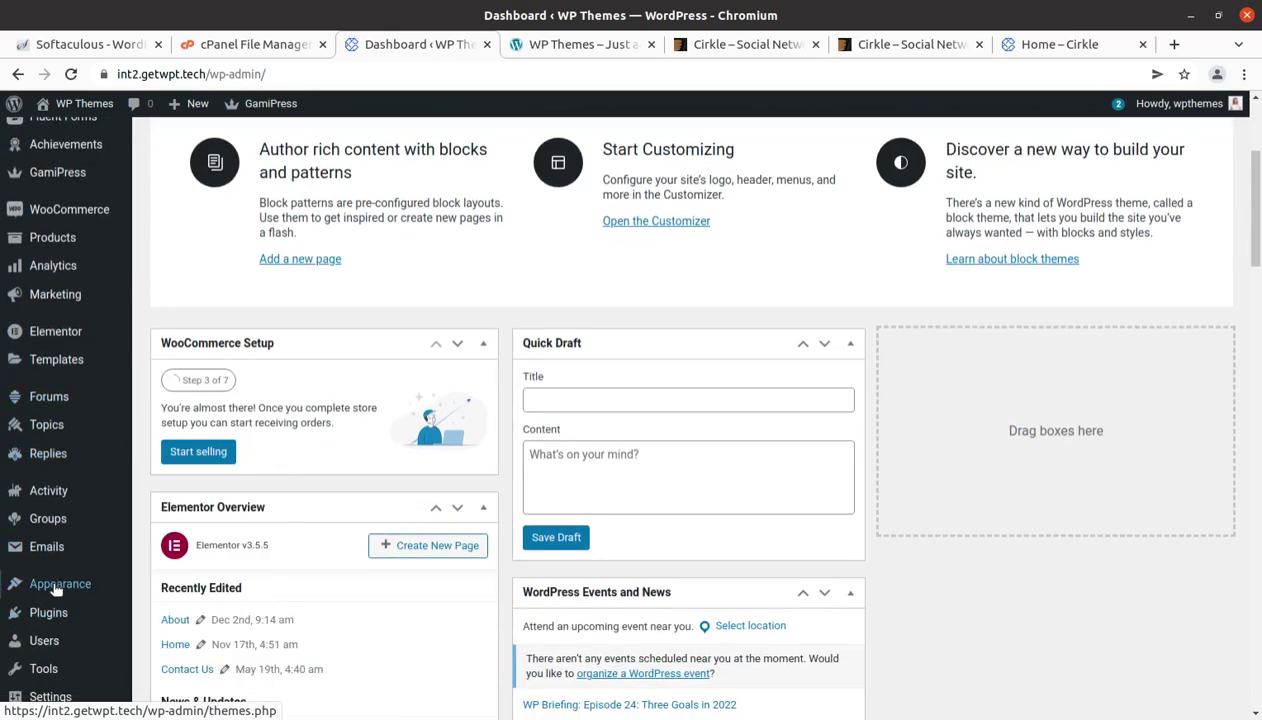
{"action": "scroll", "coordinate": [55, 594], "scroll_direction": "down", "scroll_amount": 1}
{"action": "scroll", "coordinate": [50, 550], "scroll_direction": "up", "scroll_amount": 5}
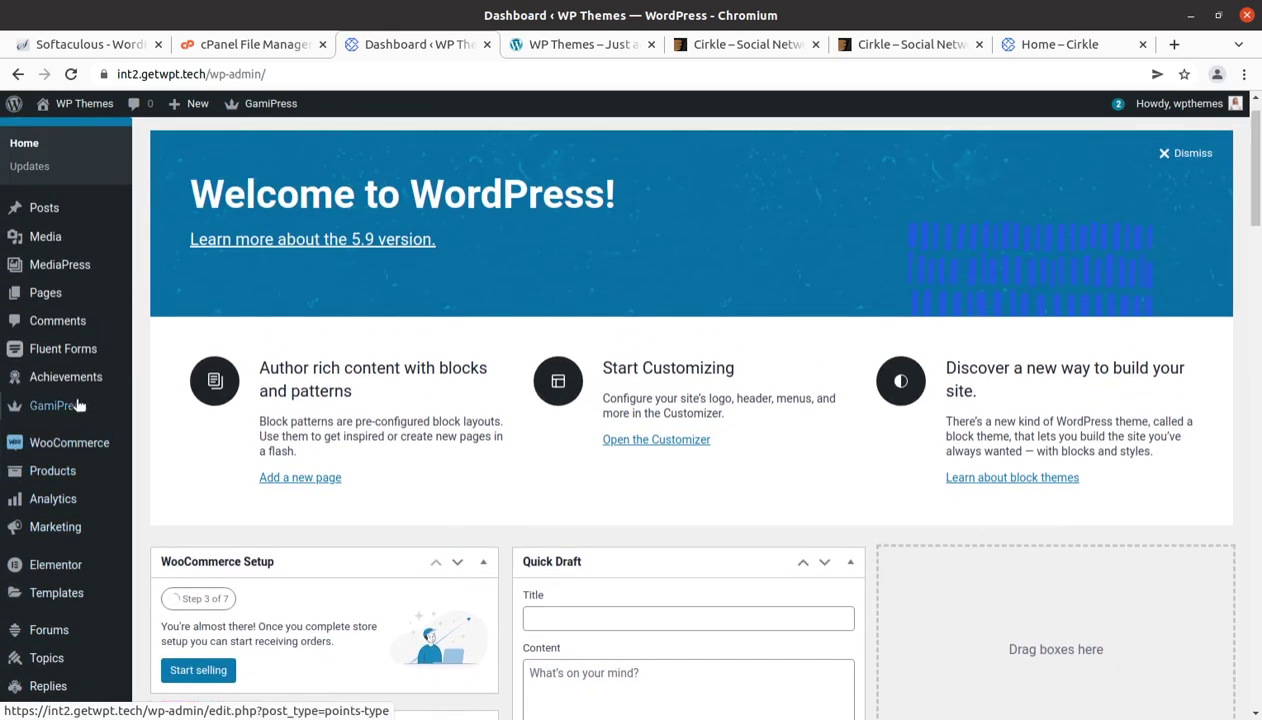
Get Pages > All Pages in its own tab and close the site's front-end tab.
{"action": "middle_click", "coordinate": [170, 302]}
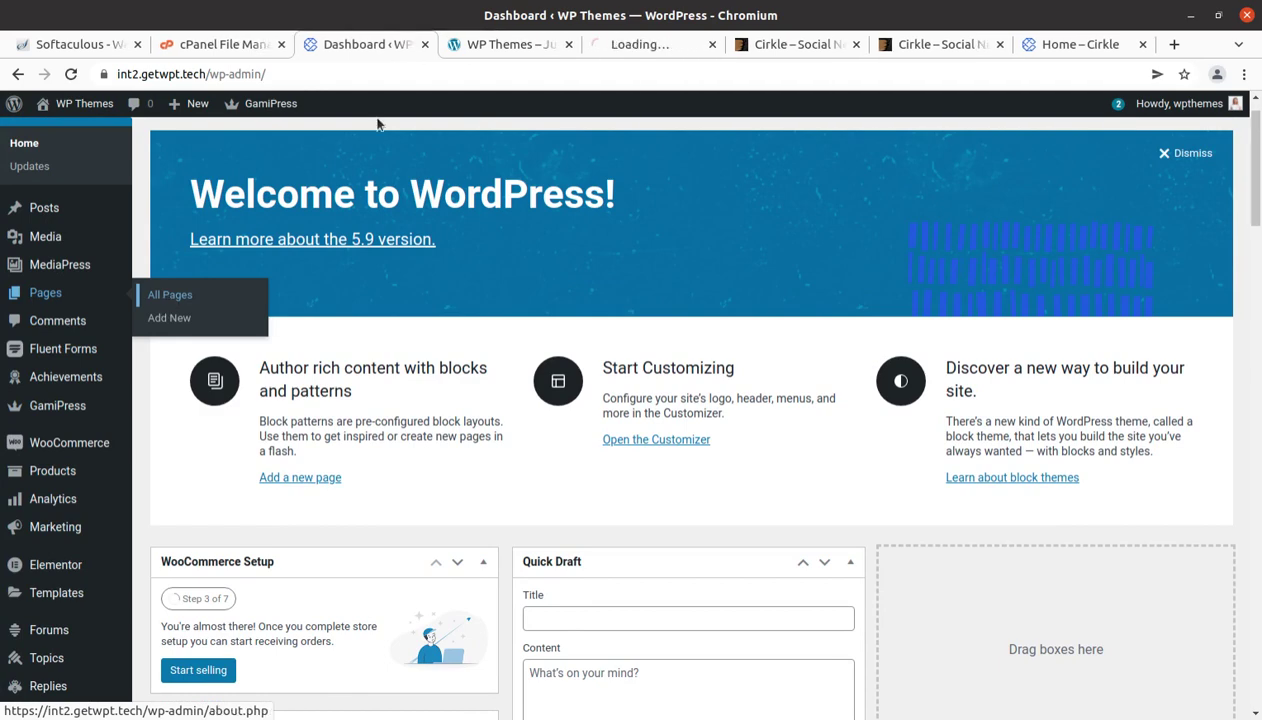
{"action": "left_click", "coordinate": [522, 48]}
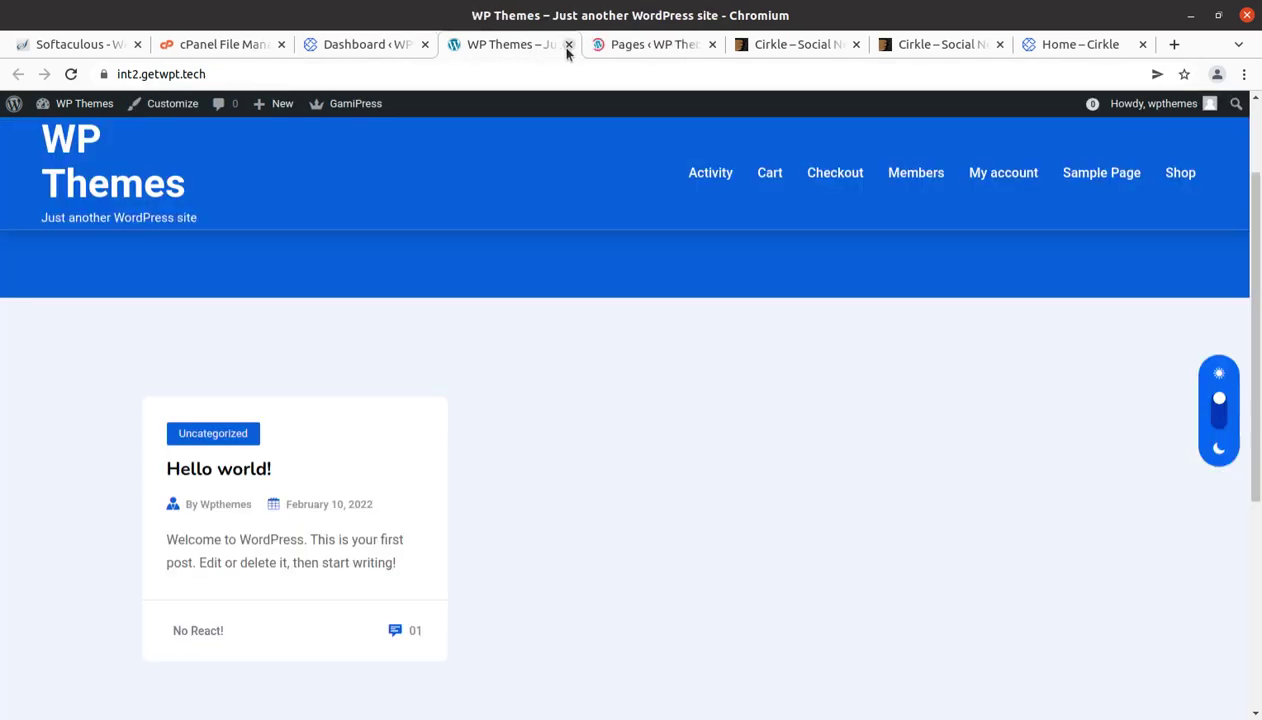
{"action": "left_click", "coordinate": [568, 45]}
From the Pages list, load the Contact Us and Members pages in new background tabs.
{"action": "scroll", "coordinate": [301, 366], "scroll_direction": "down", "scroll_amount": 5}
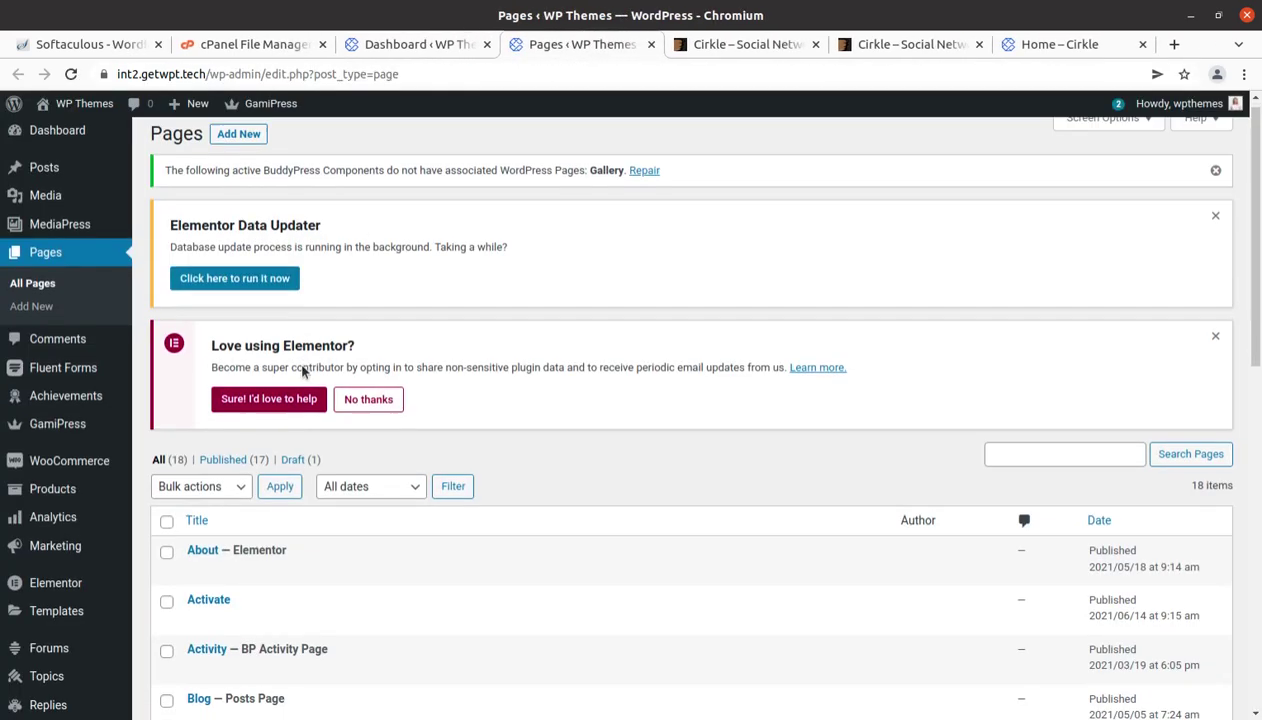
{"action": "scroll", "coordinate": [255, 405], "scroll_direction": "down", "scroll_amount": 3}
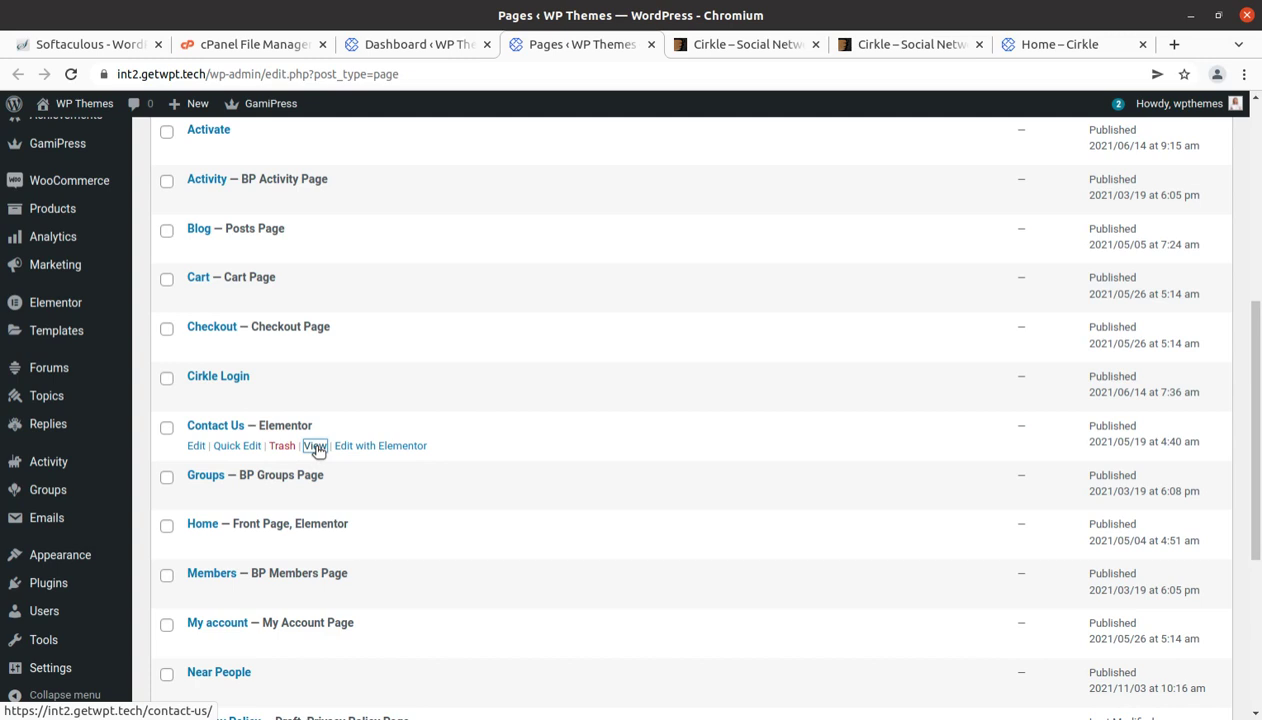
{"action": "middle_click", "coordinate": [315, 445]}
{"action": "scroll", "coordinate": [313, 470], "scroll_direction": "down", "scroll_amount": 2}
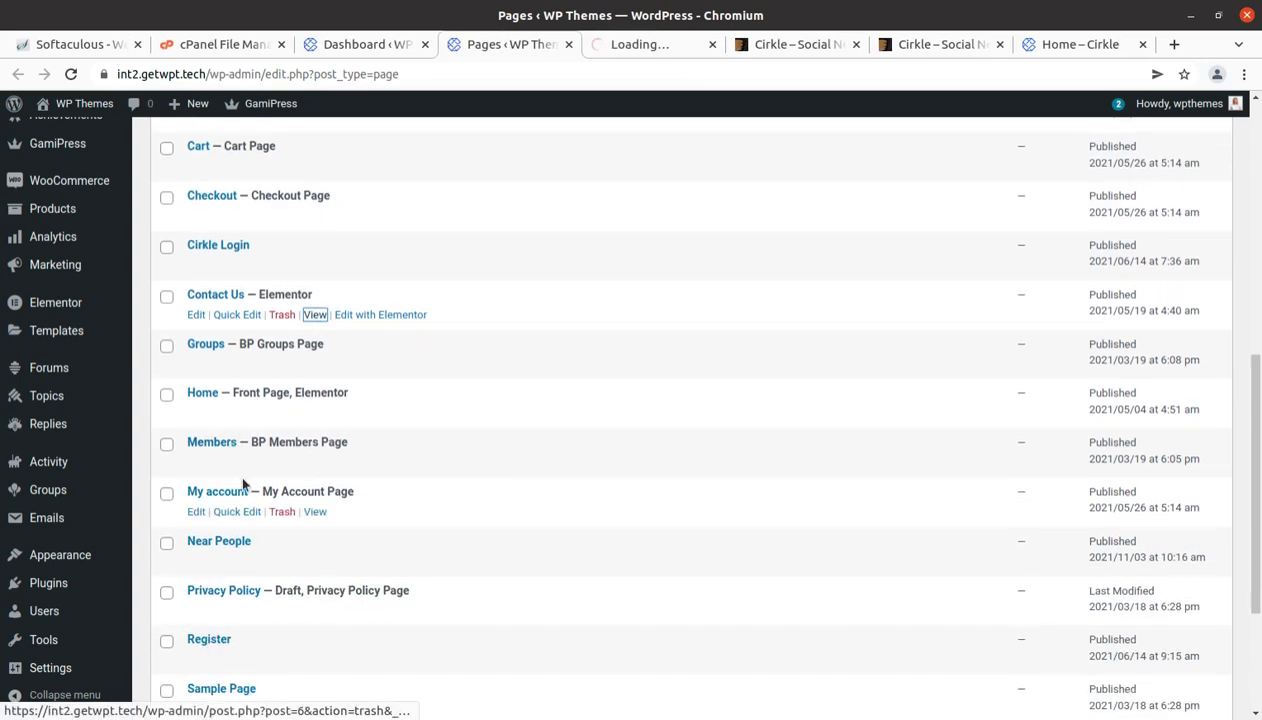
{"action": "scroll", "coordinate": [250, 484], "scroll_direction": "down", "scroll_amount": 1}
{"action": "middle_click", "coordinate": [315, 376]}
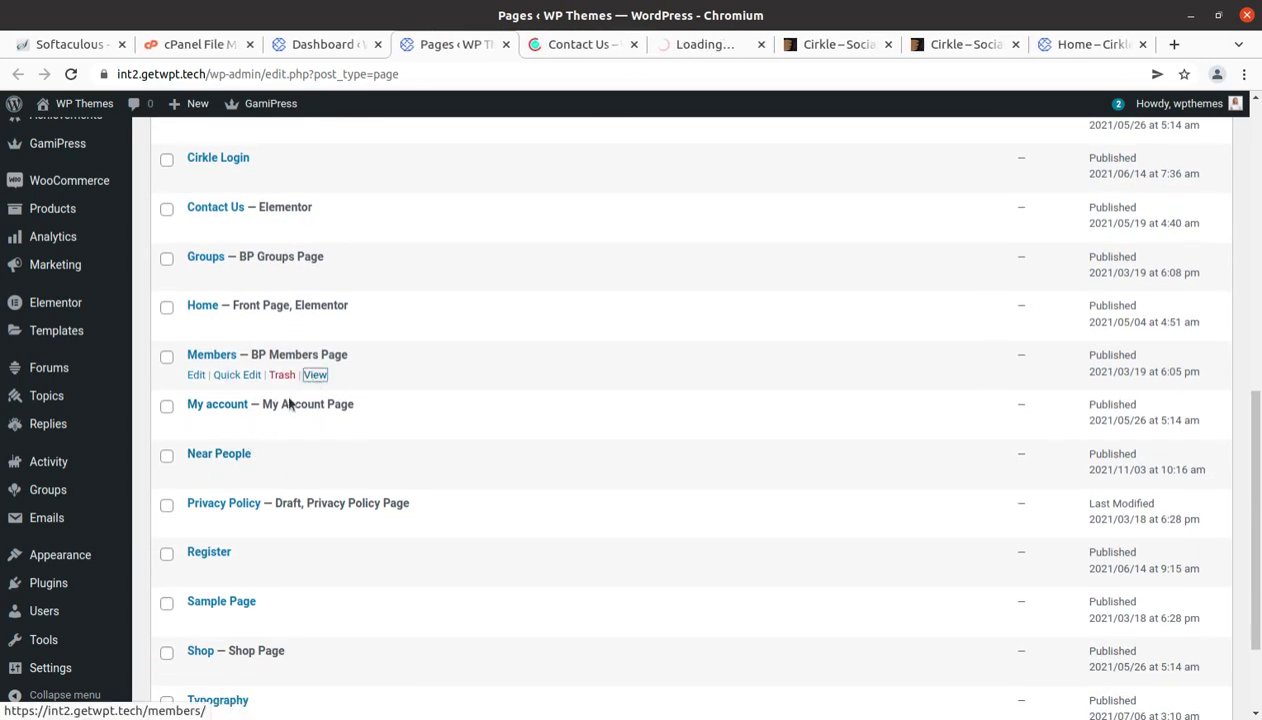
{"action": "scroll", "coordinate": [210, 480], "scroll_direction": "down", "scroll_amount": 2}
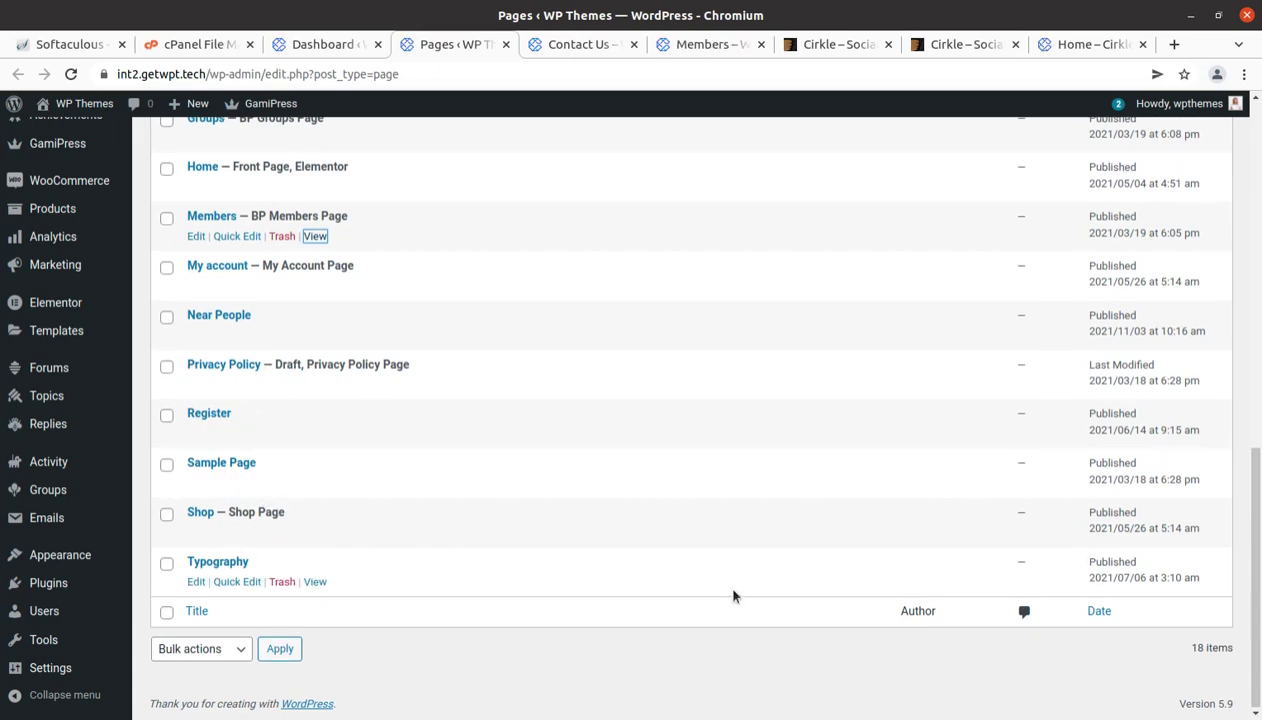
{"action": "scroll", "coordinate": [577, 550], "scroll_direction": "up", "scroll_amount": 2}
View the Contact Us and Members pages in their tabs.
{"action": "left_click", "coordinate": [565, 48]}
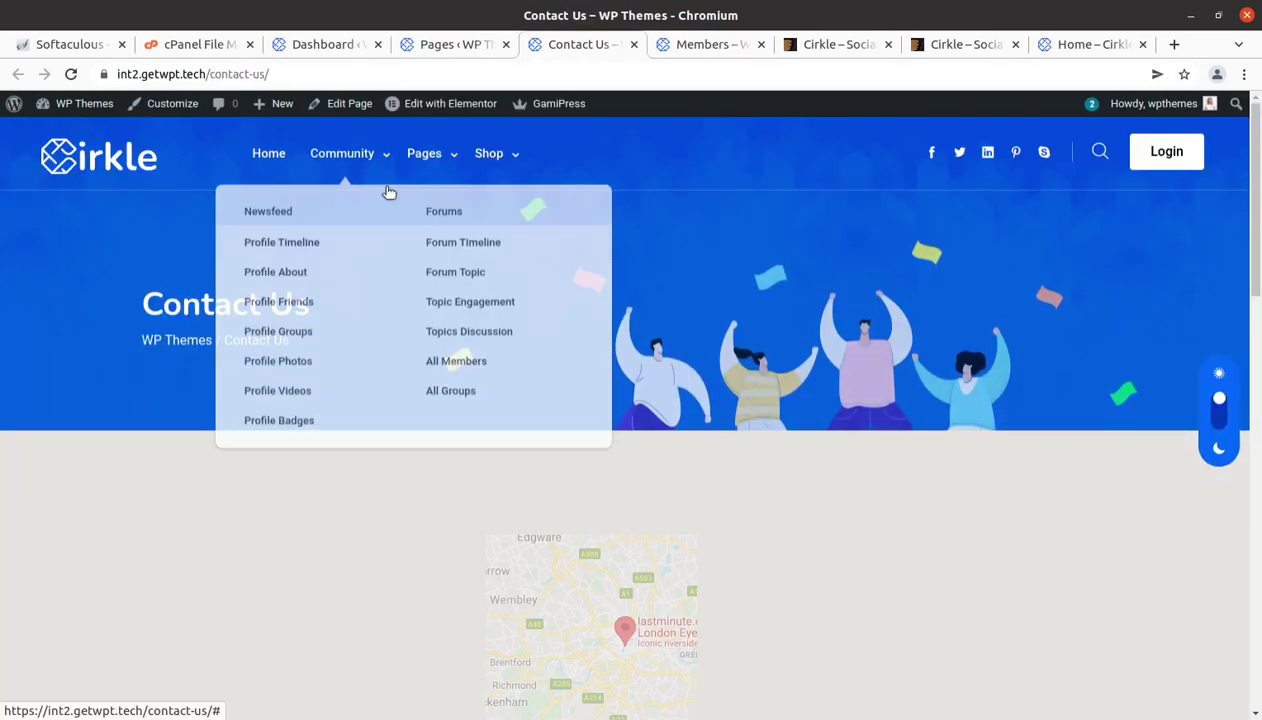
{"action": "scroll", "coordinate": [659, 535], "scroll_direction": "down", "scroll_amount": 2}
{"action": "scroll", "coordinate": [659, 535], "scroll_direction": "down", "scroll_amount": 5}
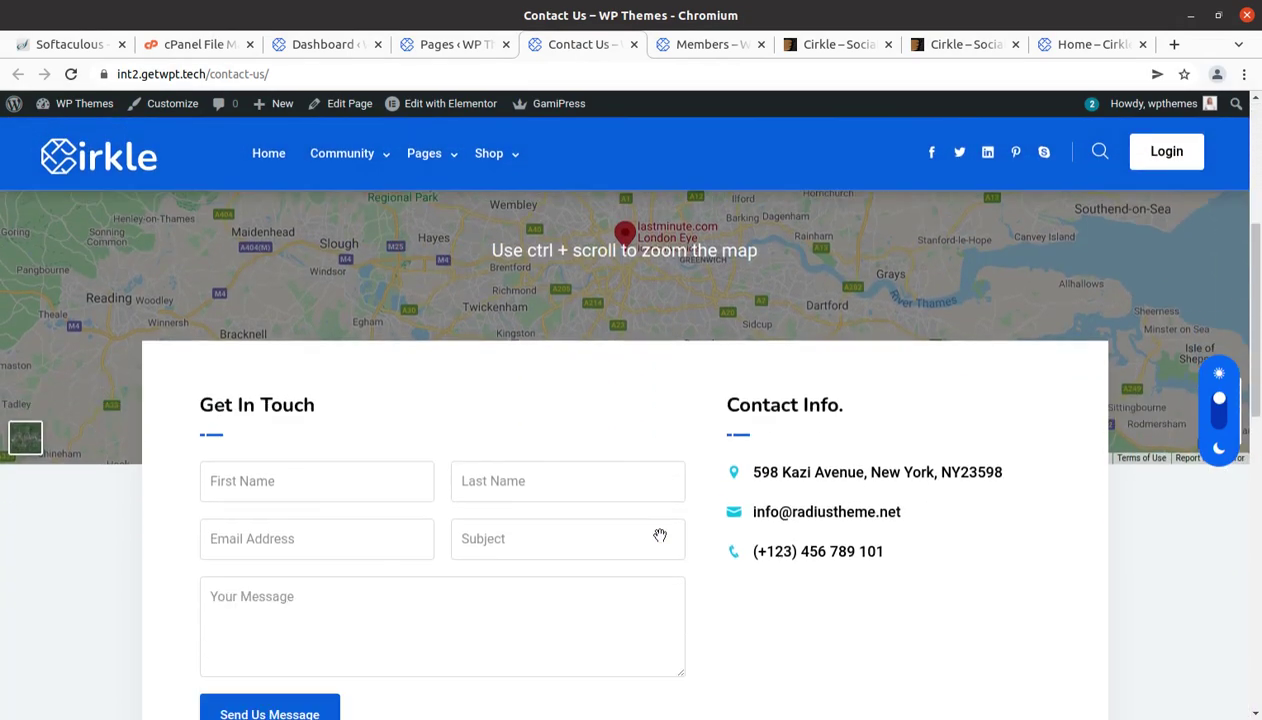
{"action": "left_click", "coordinate": [695, 45]}
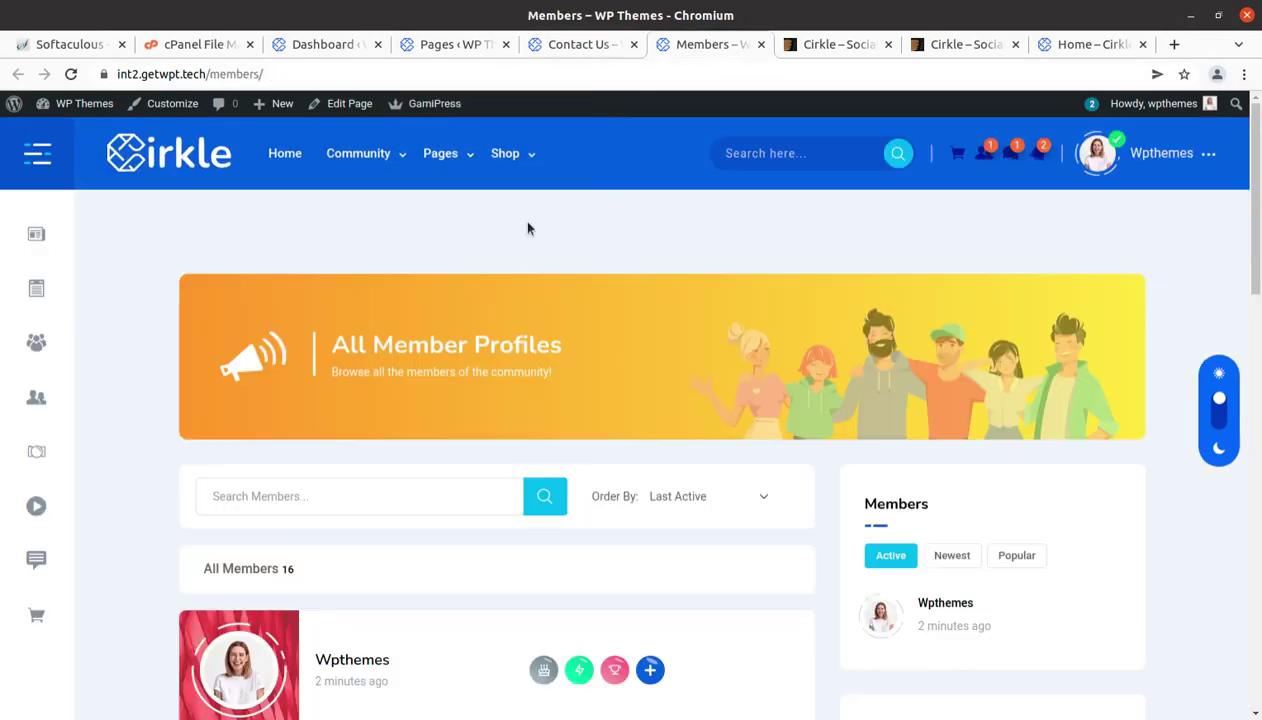
{"action": "scroll", "coordinate": [375, 484], "scroll_direction": "down", "scroll_amount": 2}
{"action": "scroll", "coordinate": [352, 488], "scroll_direction": "down", "scroll_amount": 2}
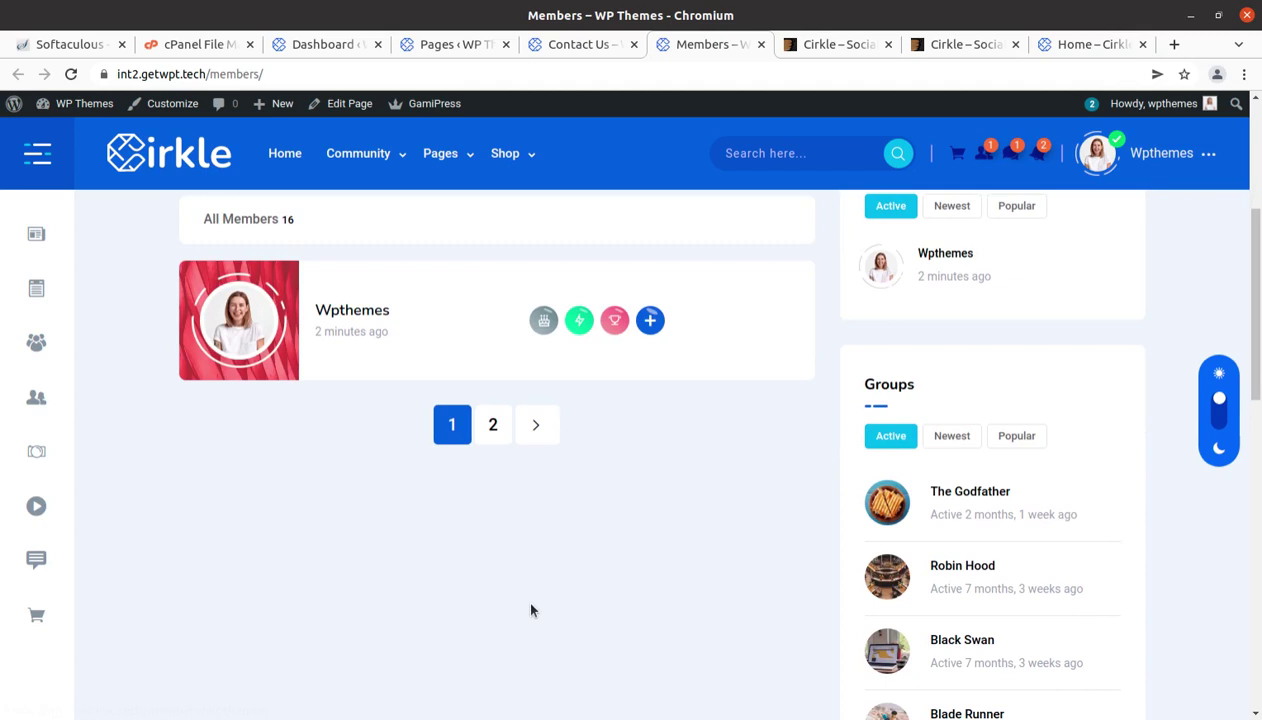
View The Godfather group, return home via the logo, and go back to the admin Dashboard.
{"action": "left_click", "coordinate": [943, 493]}
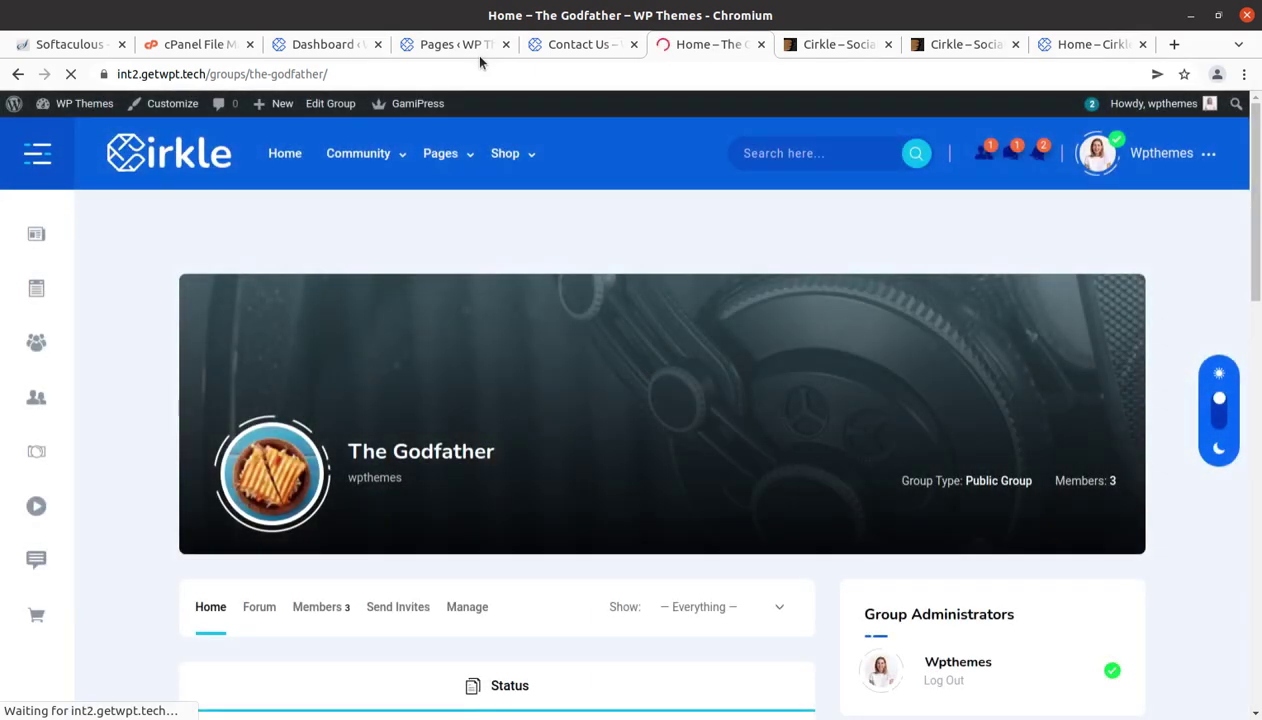
{"action": "left_click", "coordinate": [160, 163]}
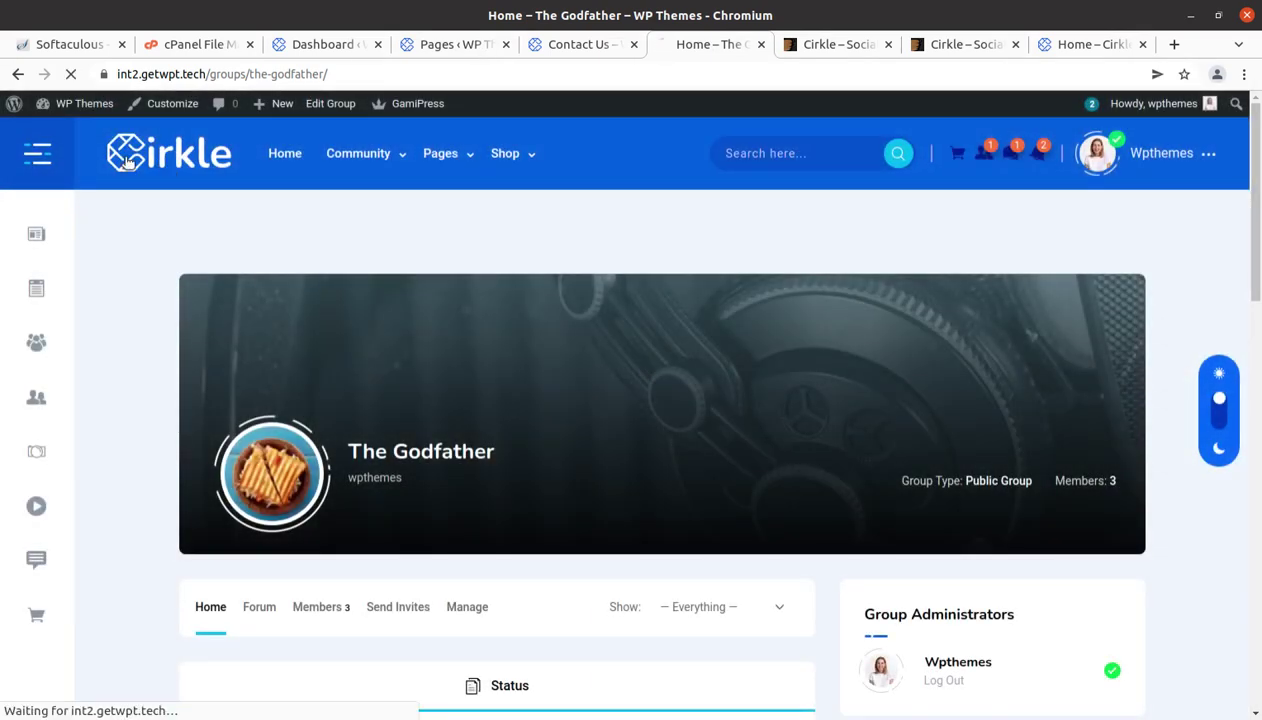
{"action": "left_click", "coordinate": [425, 45]}
{"action": "left_click", "coordinate": [340, 46]}
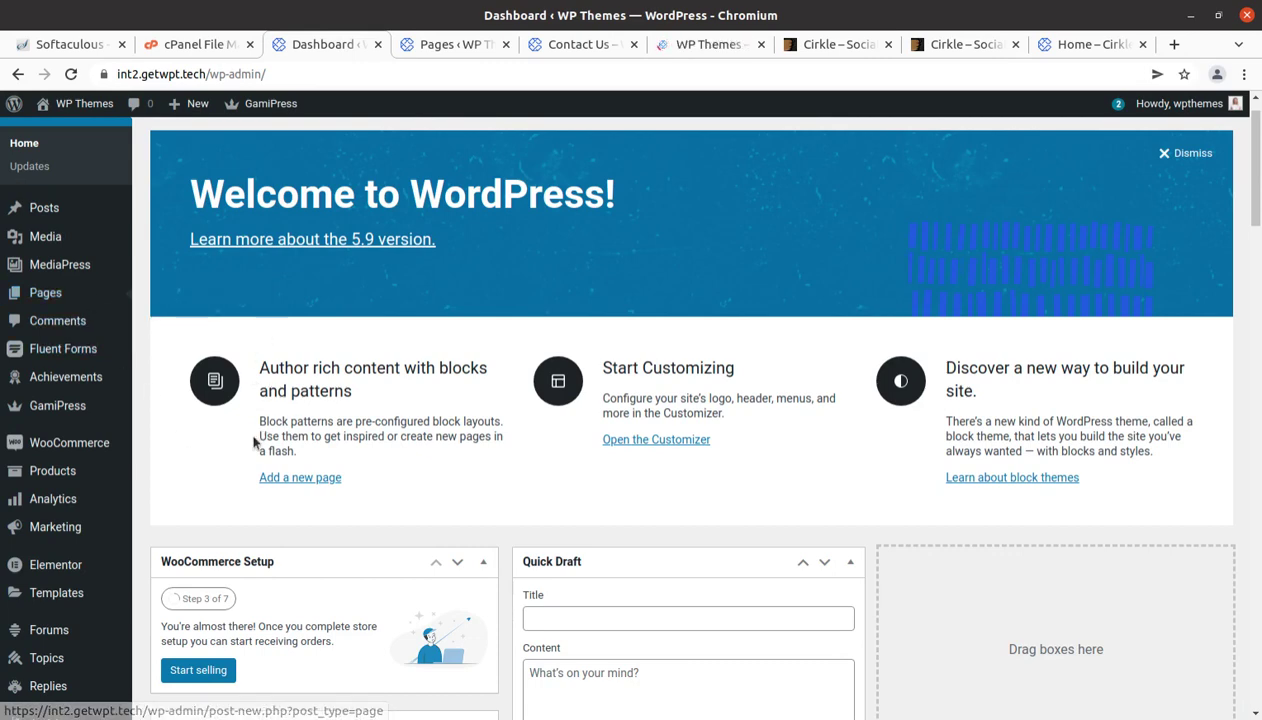
Open MediaPress's All Galleries list in a new browser tab.
{"action": "scroll", "coordinate": [268, 447], "scroll_direction": "down", "scroll_amount": 2}
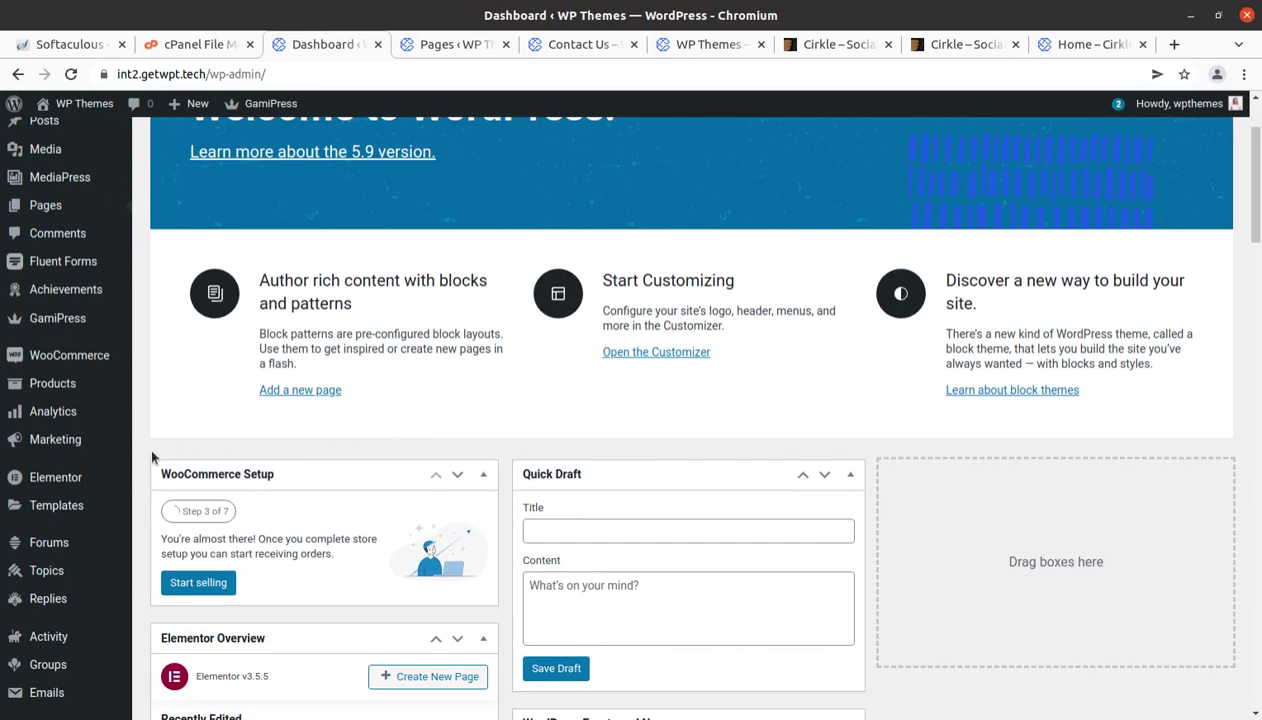
{"action": "scroll", "coordinate": [152, 457], "scroll_direction": "down", "scroll_amount": 4}
{"action": "scroll", "coordinate": [152, 457], "scroll_direction": "up", "scroll_amount": 6}
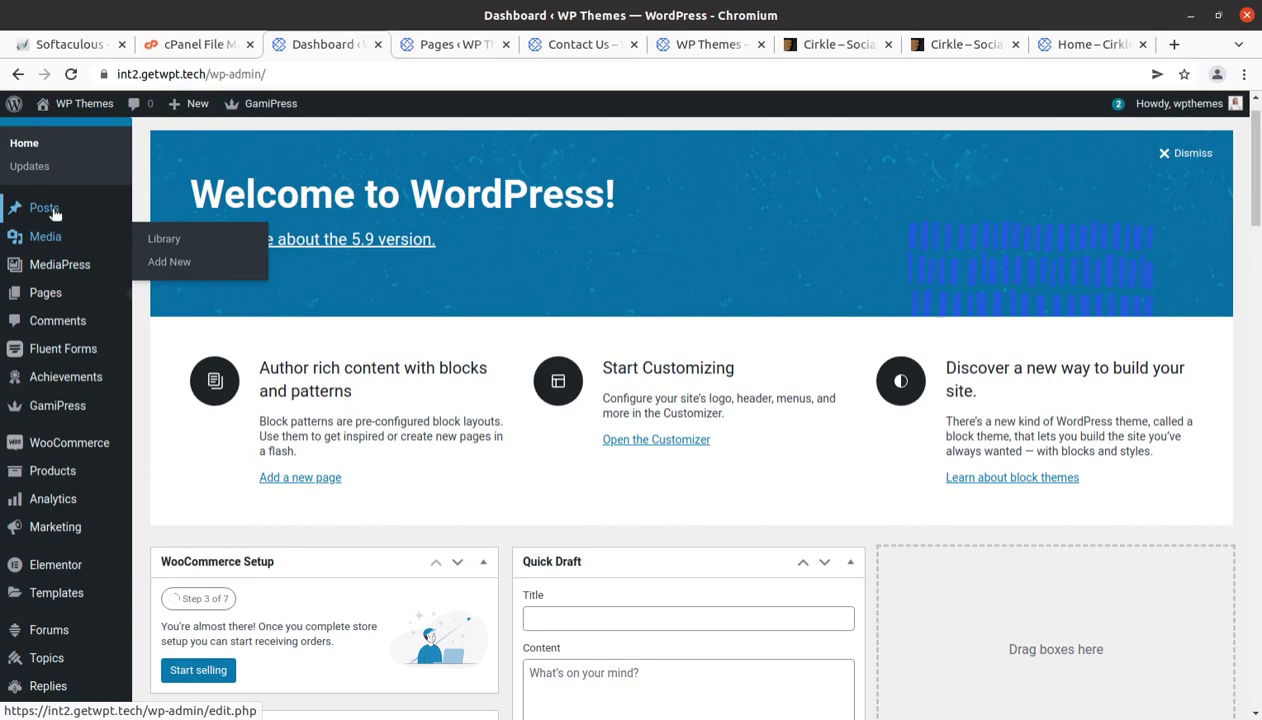
{"action": "mouse_move", "coordinate": [72, 276]}
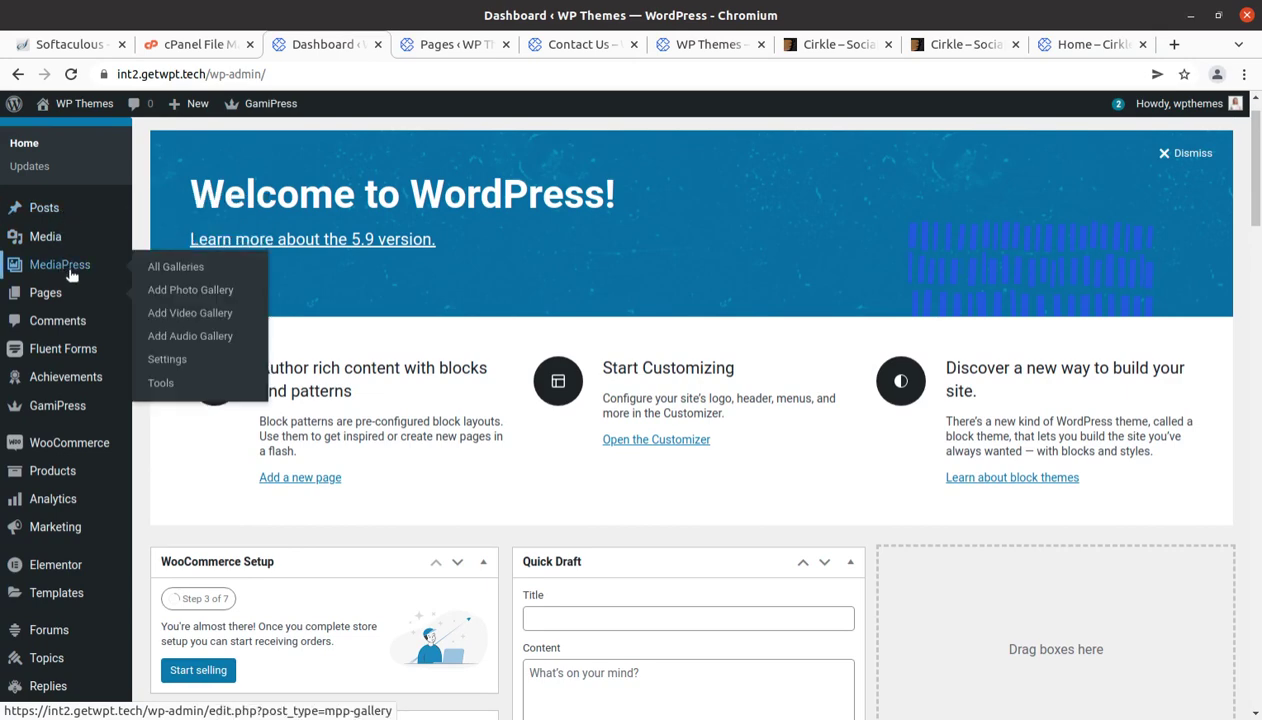
{"action": "middle_click", "coordinate": [200, 271]}
Close the Pages and Contact Us tabs and view the Wall photo, video and audio galleries.
{"action": "left_click", "coordinate": [446, 46]}
{"action": "left_click", "coordinate": [452, 44]}
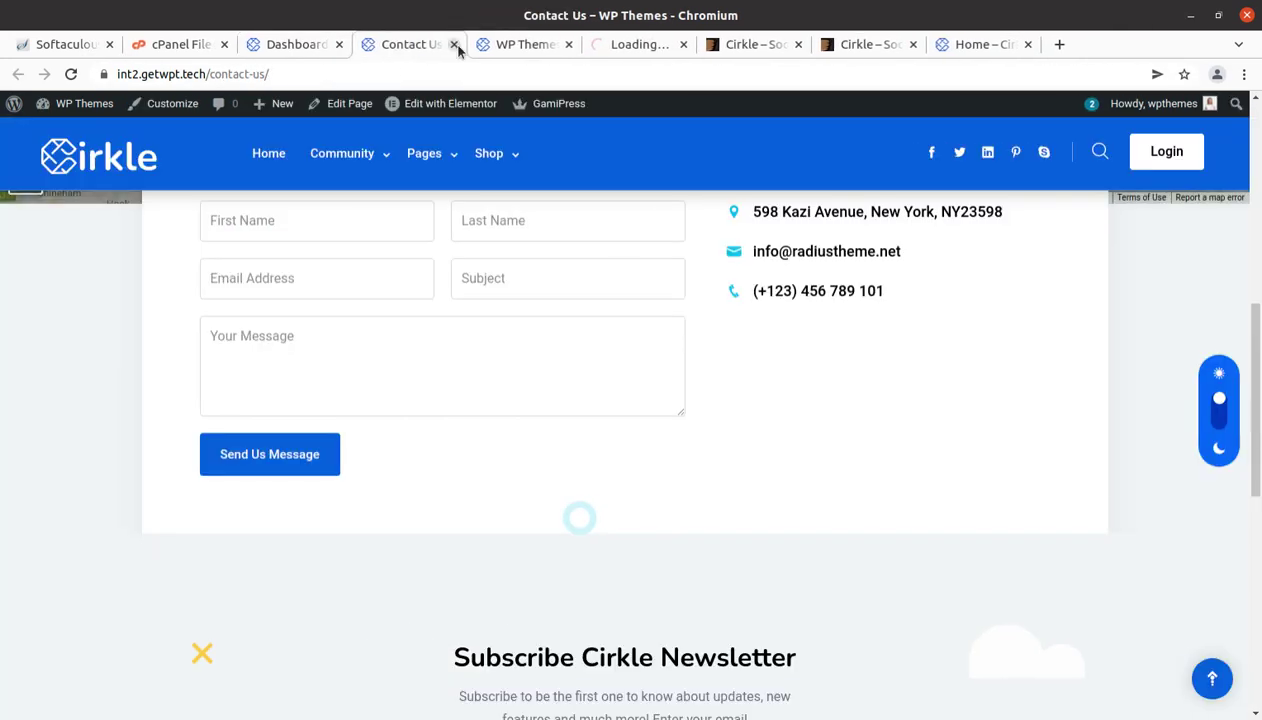
{"action": "left_click", "coordinate": [454, 44]}
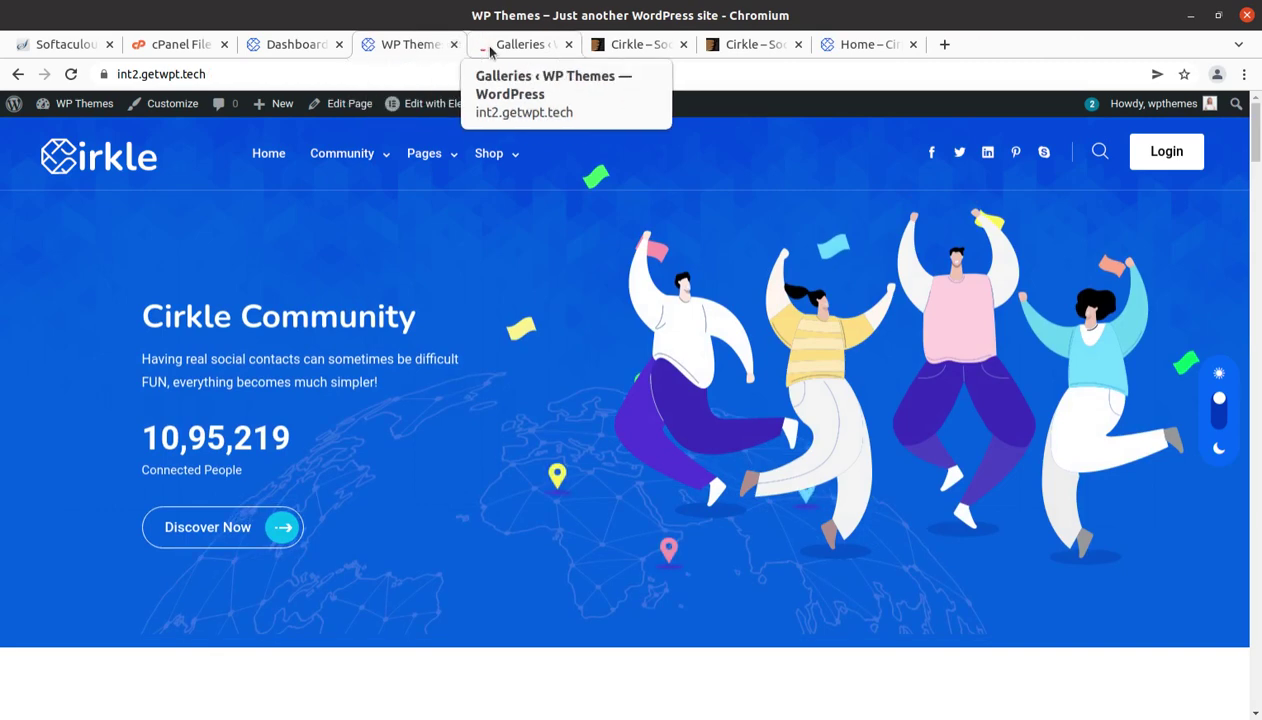
{"action": "left_click", "coordinate": [490, 44]}
{"action": "scroll", "coordinate": [410, 360], "scroll_direction": "down", "scroll_amount": 5}
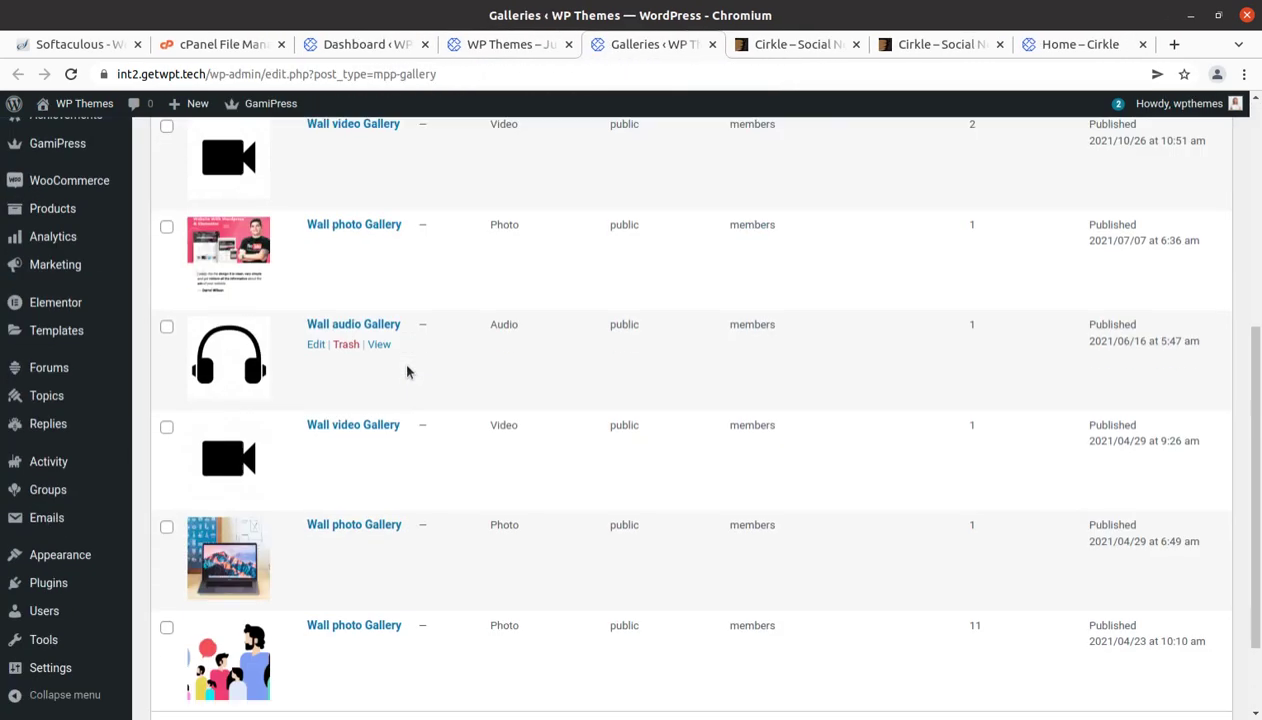
Review the six public Wall galleries, then load Fluent Forms' All Forms in a new tab.
{"action": "scroll", "coordinate": [407, 370], "scroll_direction": "down", "scroll_amount": 1}
{"action": "scroll", "coordinate": [407, 369], "scroll_direction": "up", "scroll_amount": 5}
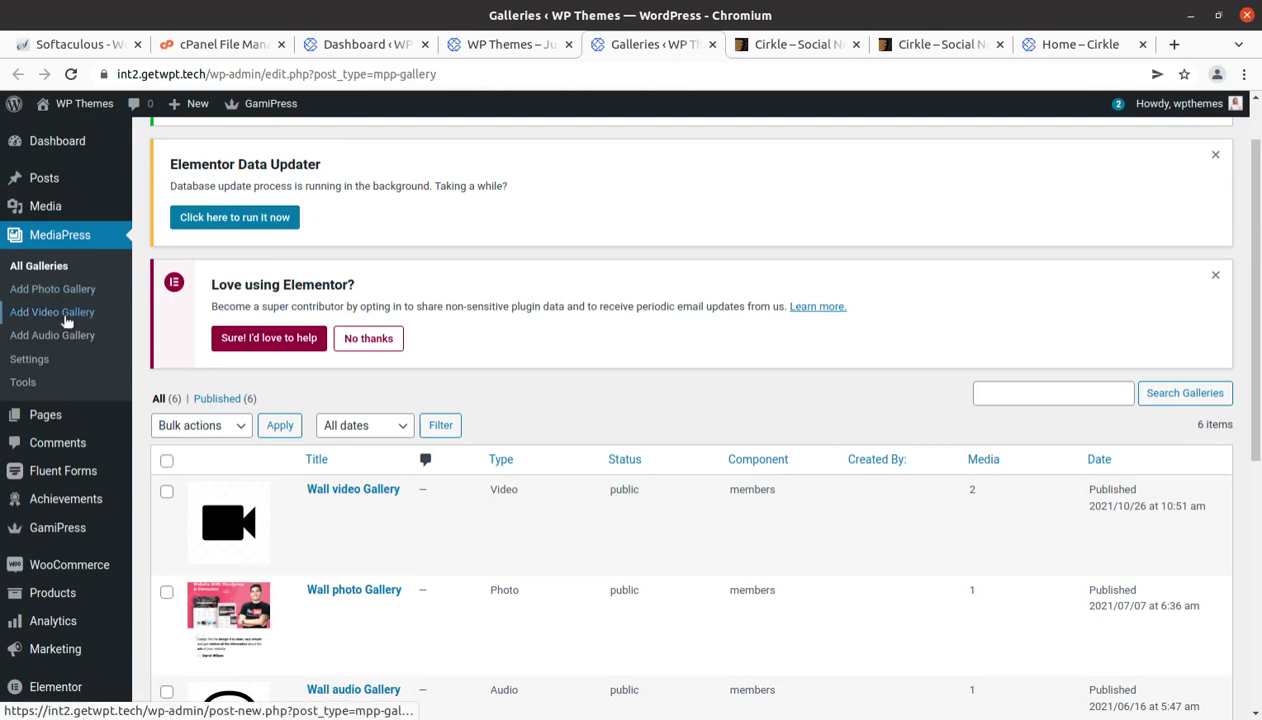
{"action": "scroll", "coordinate": [79, 425], "scroll_direction": "down", "scroll_amount": 3}
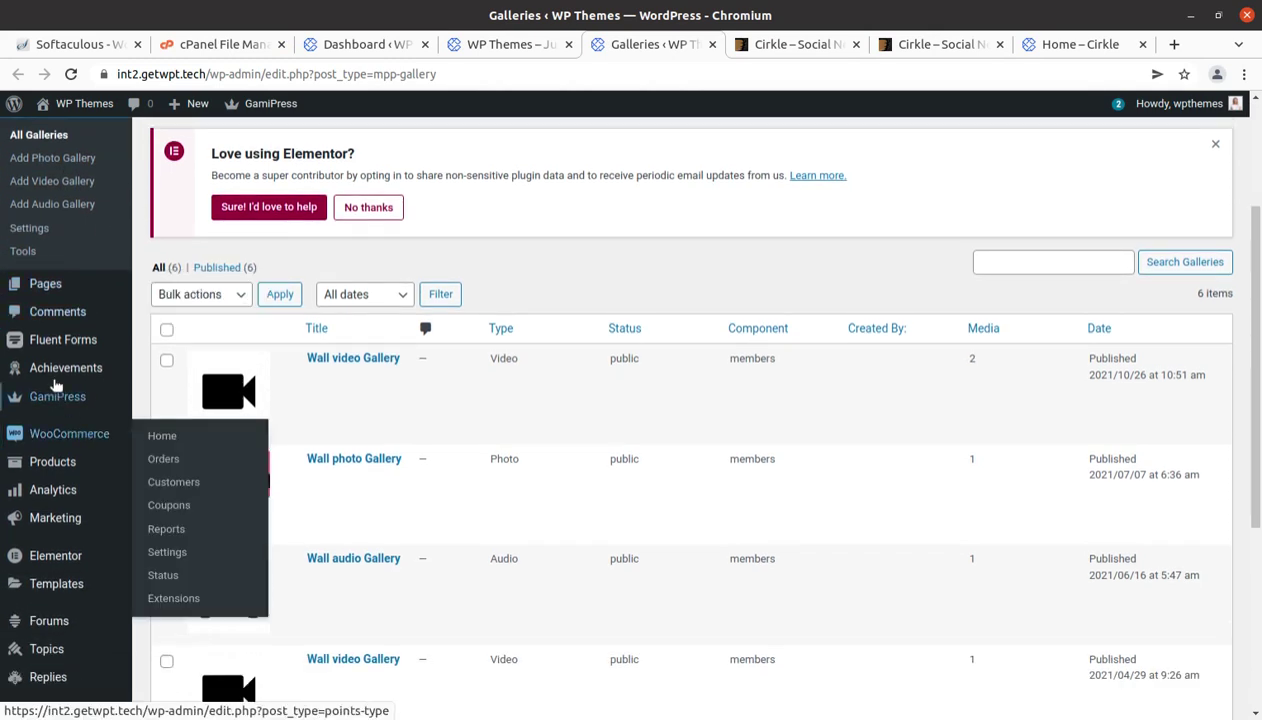
{"action": "mouse_move", "coordinate": [62, 339]}
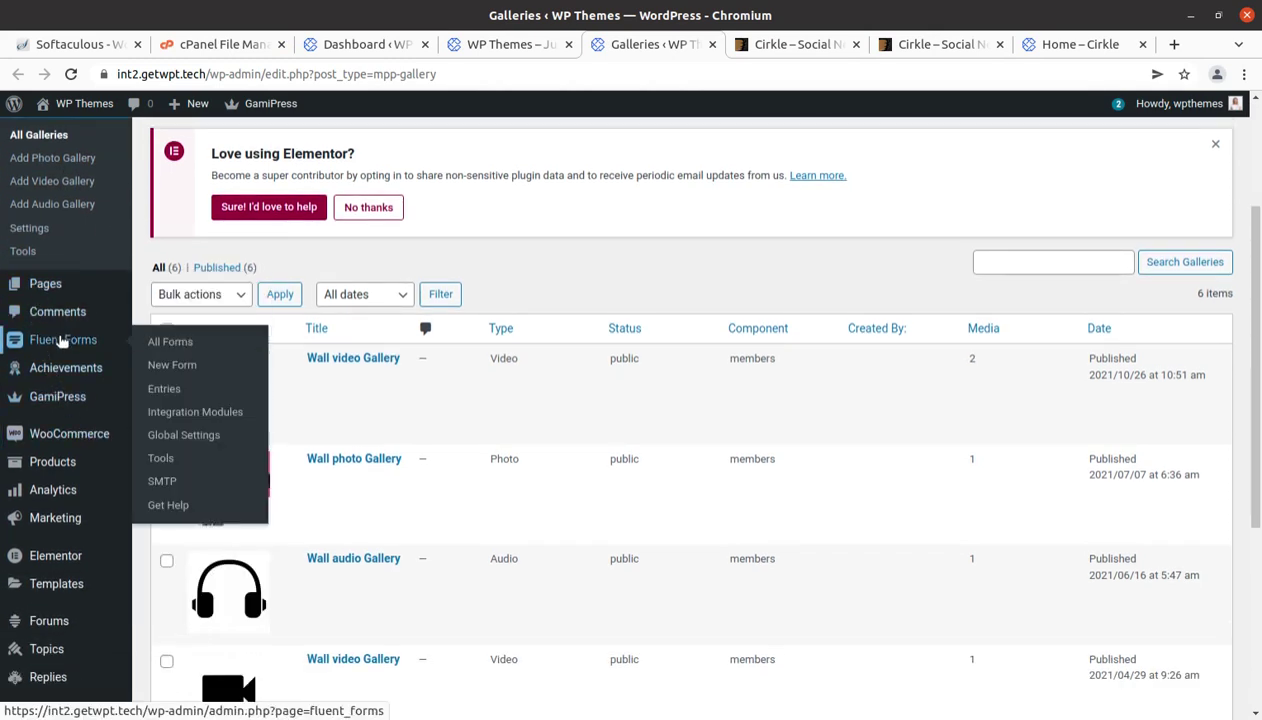
{"action": "middle_click", "coordinate": [176, 347]}
Show the forms list with Contact Form and Newsletter, closing the galleries tab.
{"action": "left_click", "coordinate": [673, 47]}
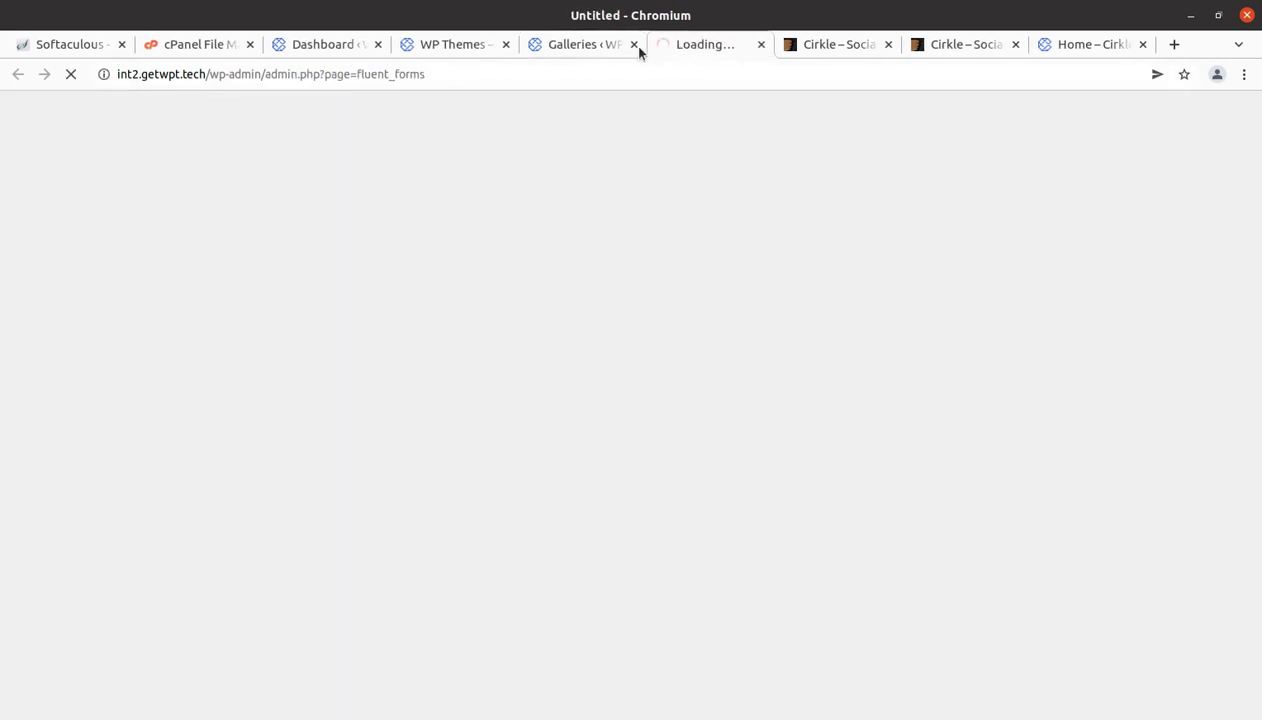
{"action": "left_click", "coordinate": [633, 44]}
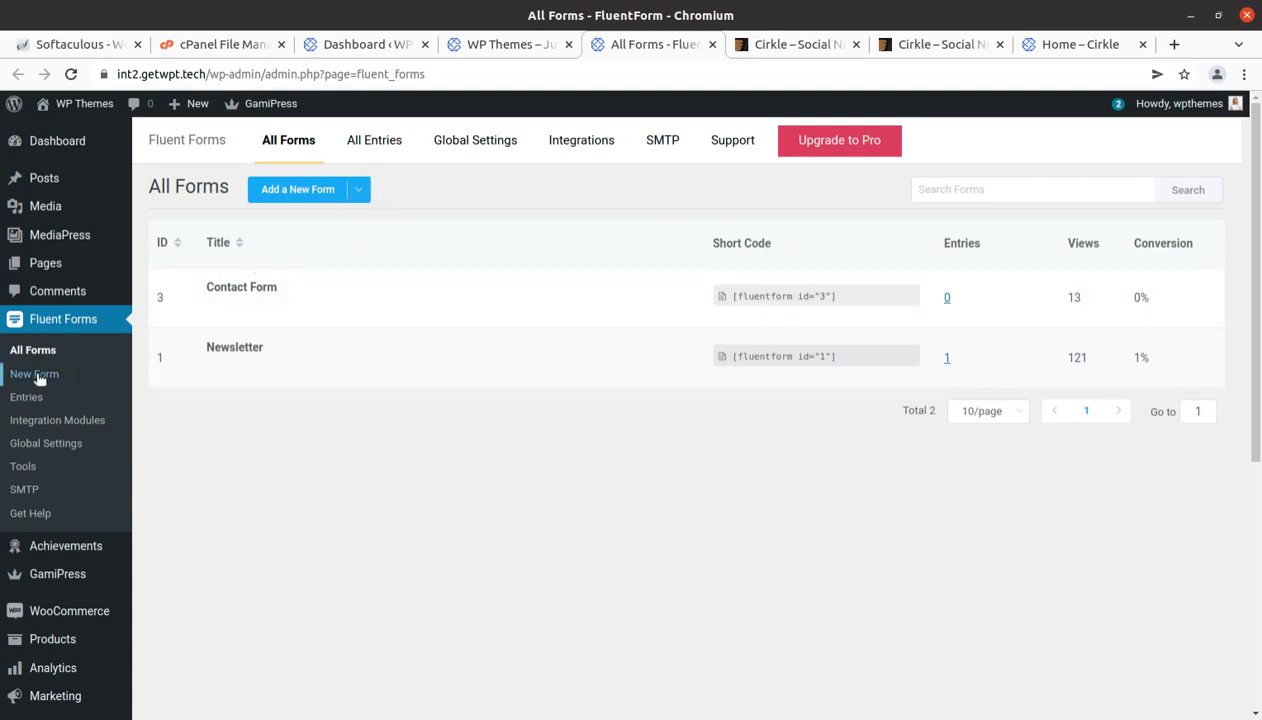
{"action": "scroll", "coordinate": [38, 378], "scroll_direction": "down", "scroll_amount": 2}
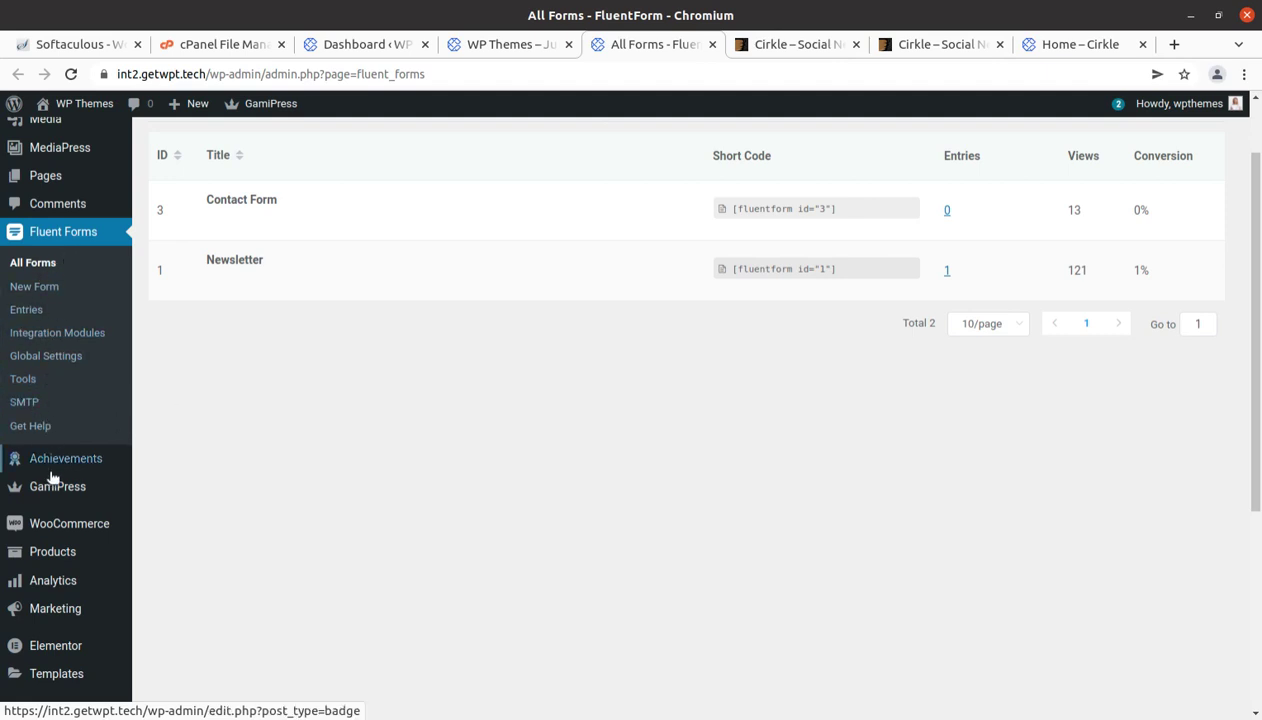
Open the Achievements Badges page and GamiPress Points Types page in new tabs.
{"action": "mouse_move", "coordinate": [48, 466]}
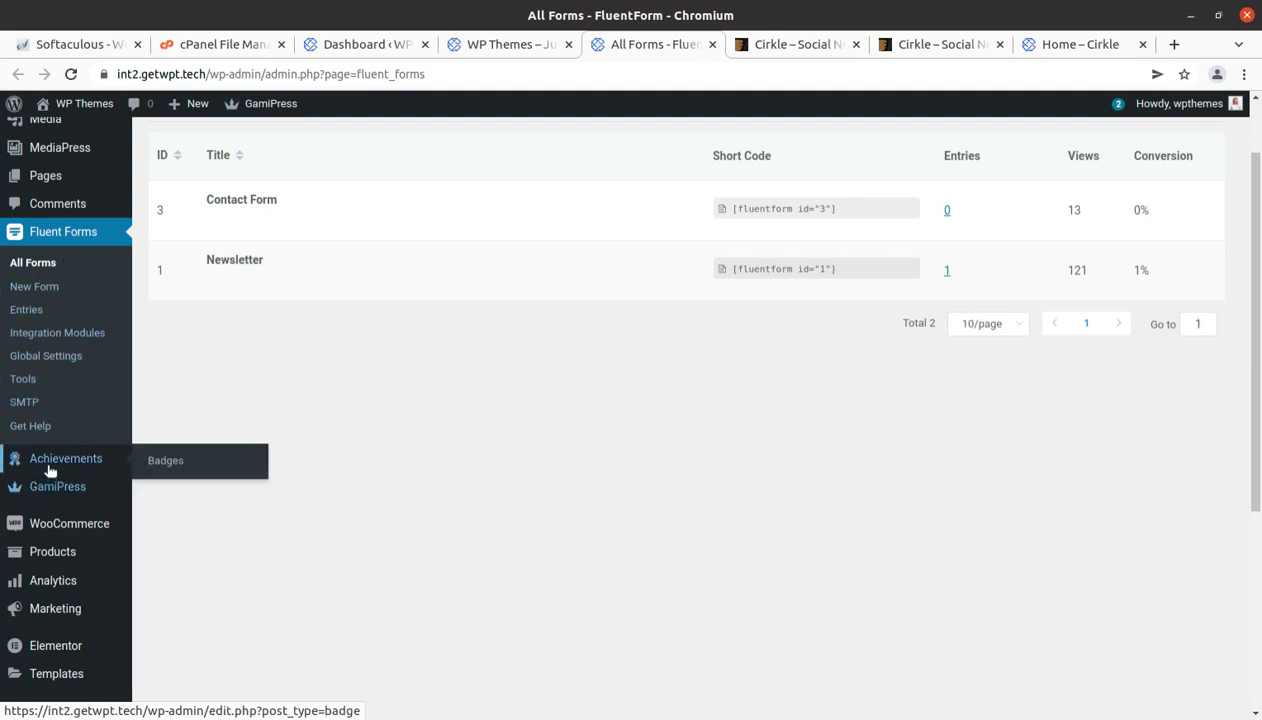
{"action": "middle_click", "coordinate": [166, 468]}
{"action": "mouse_move", "coordinate": [77, 490]}
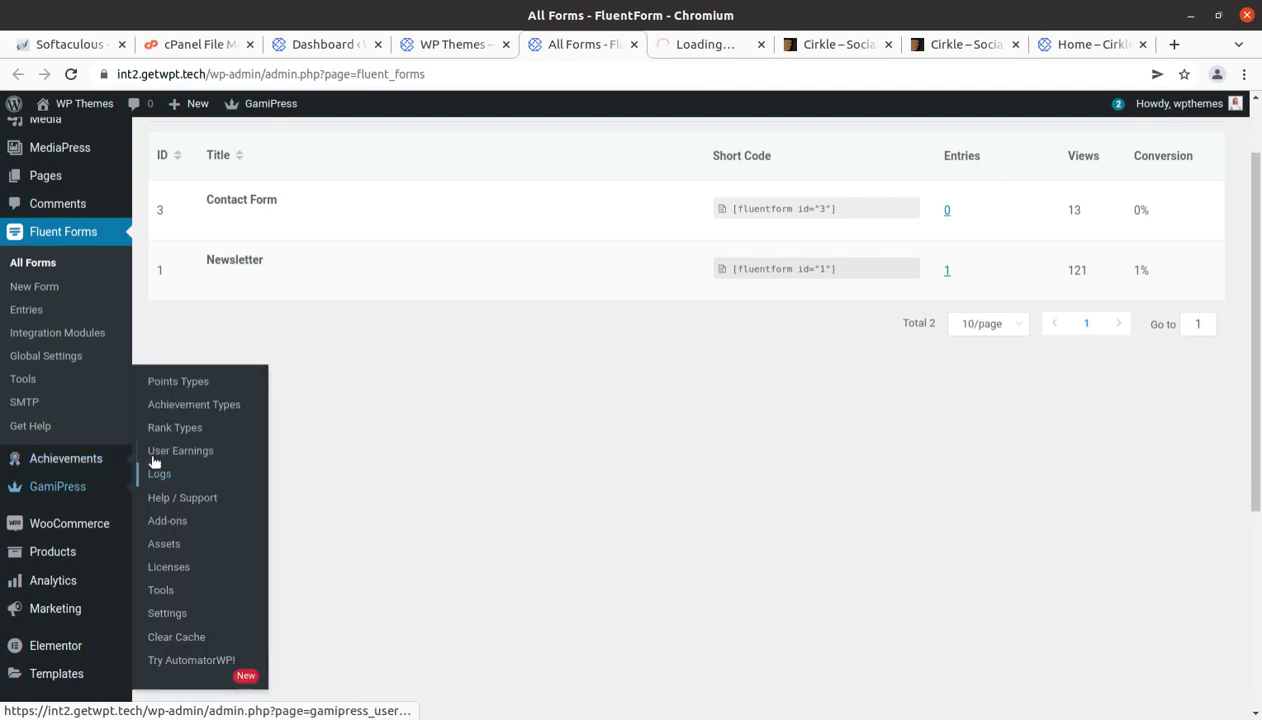
{"action": "middle_click", "coordinate": [158, 381]}
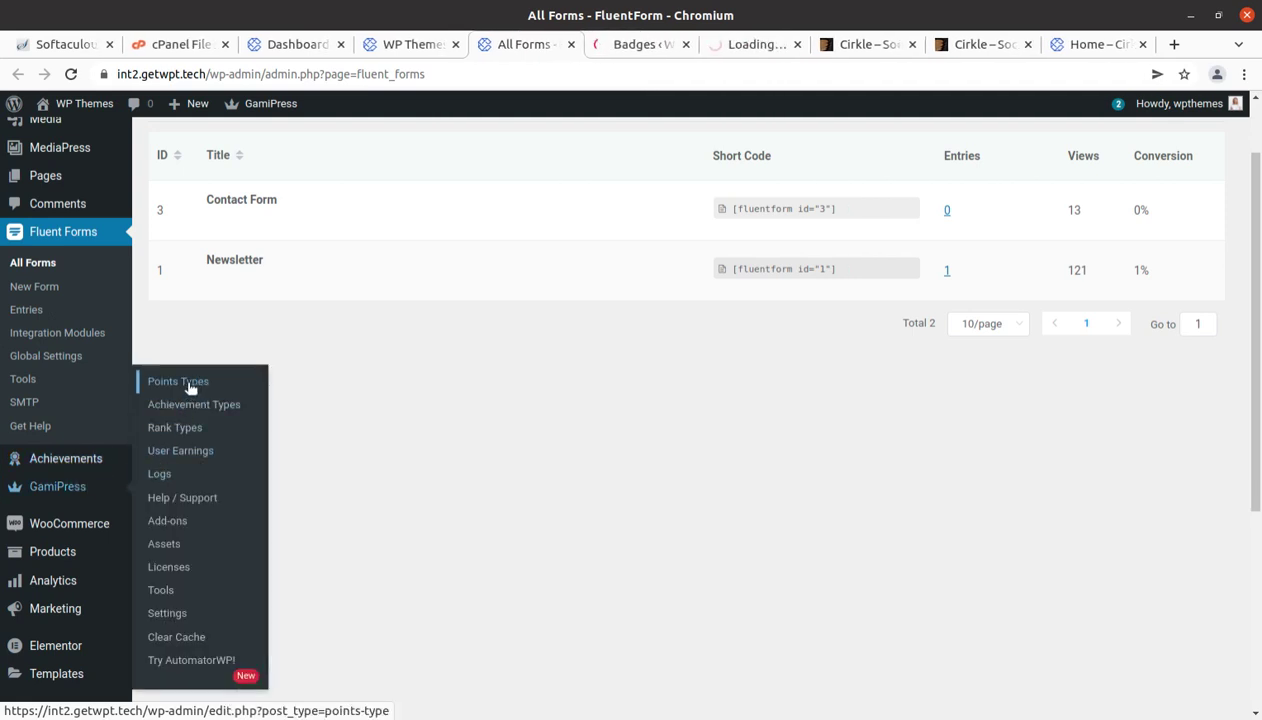